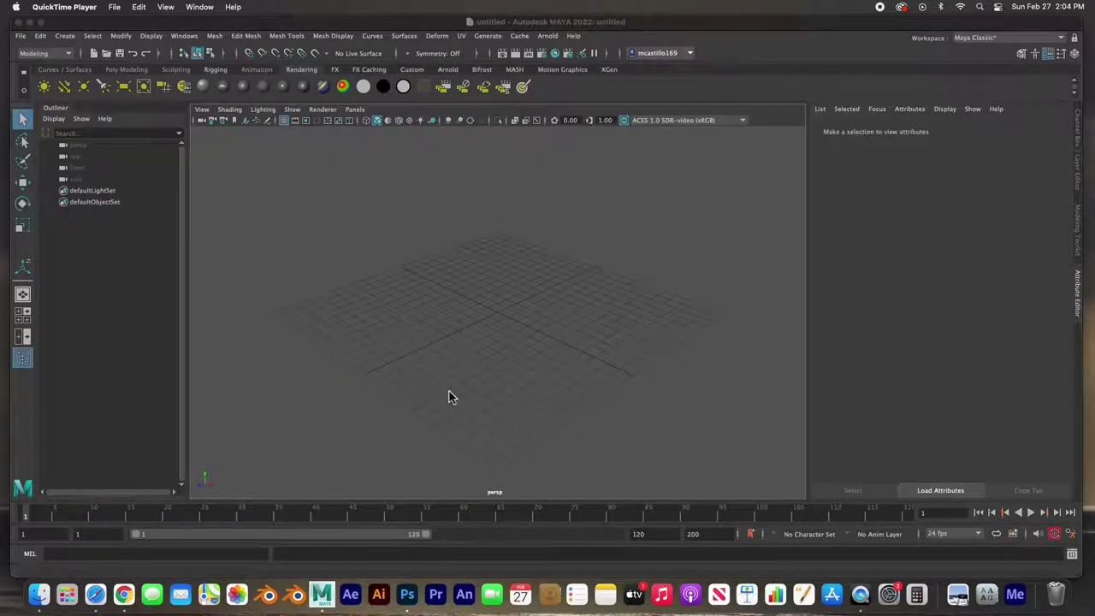
Step: Create a polygon cube and scale it into a long, thin slab stretched along the X axis
click(124, 71)
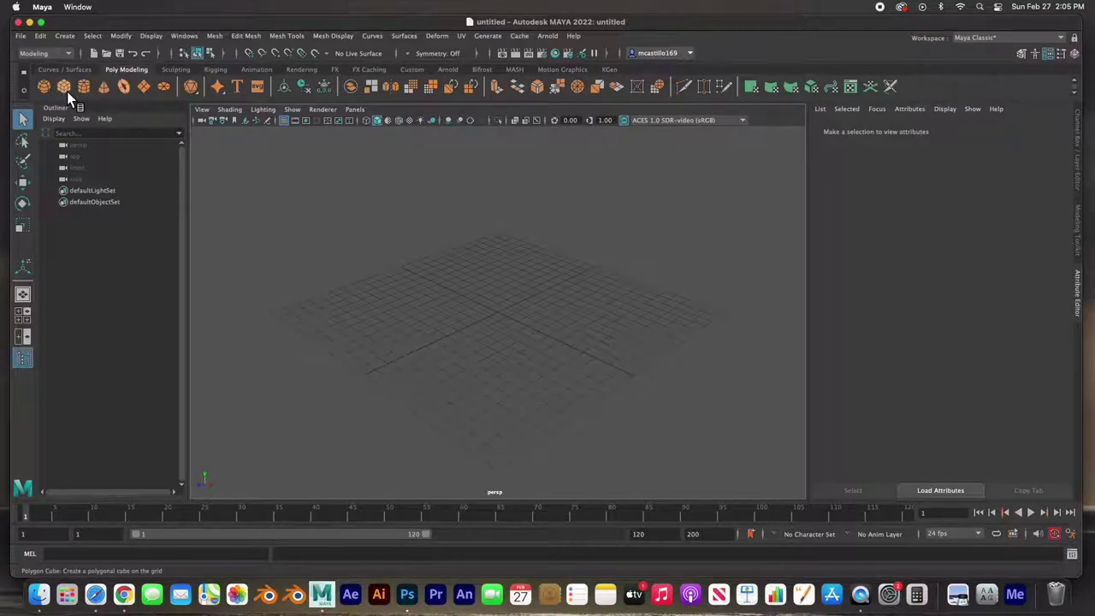
click(67, 91)
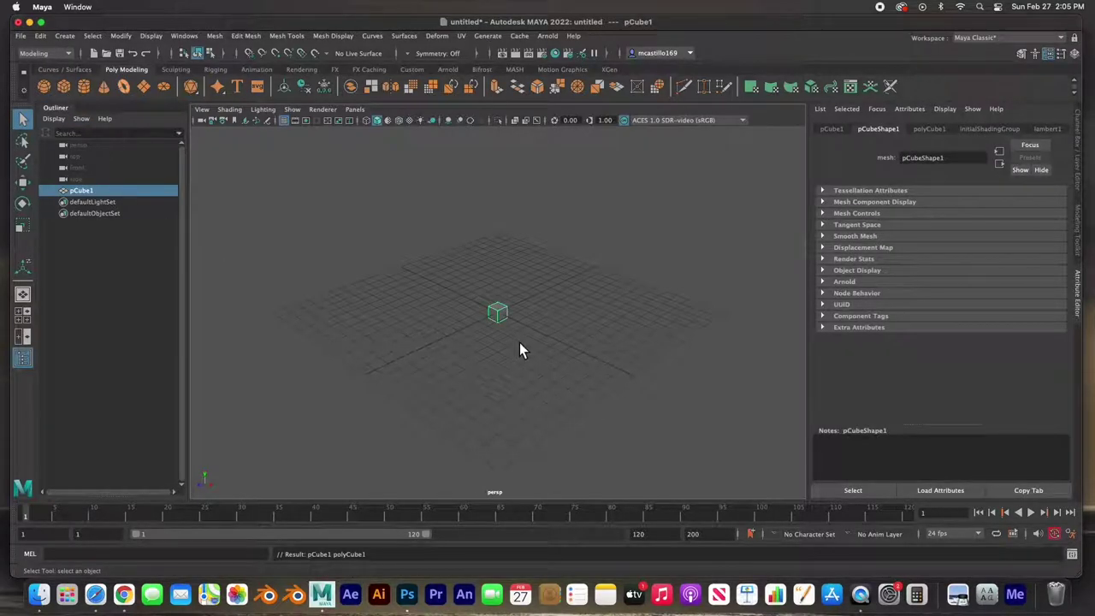
key(r)
drag(505, 339, 602, 404)
drag(500, 342, 713, 370)
drag(512, 269, 505, 291)
drag(537, 335, 684, 411)
Step: Raise the slab to about 0.32 in Y and deselect it
key(w)
drag(500, 300, 501, 286)
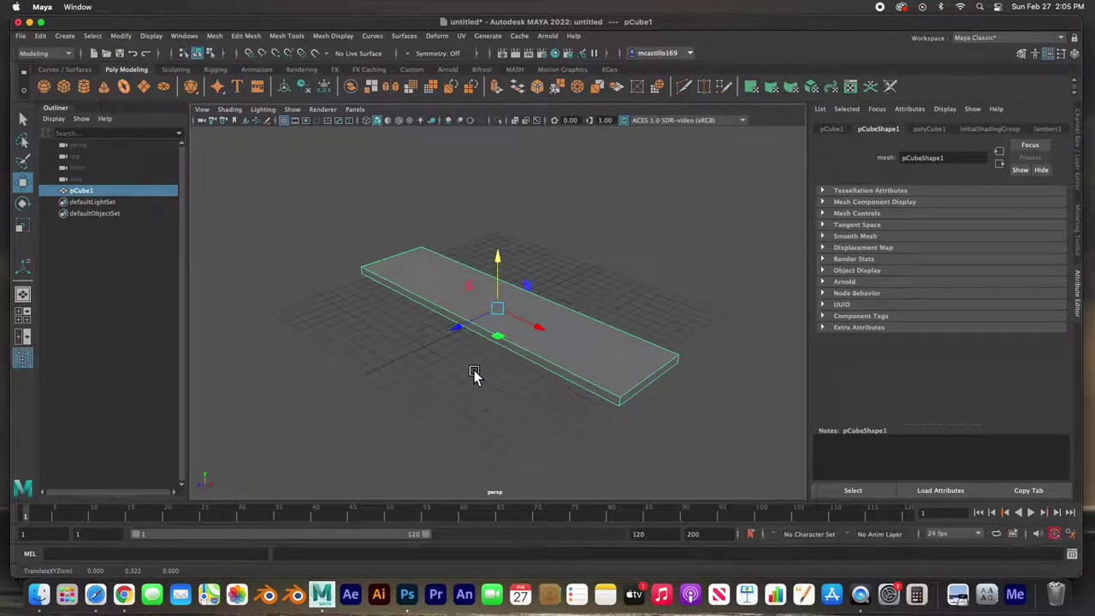
click(479, 371)
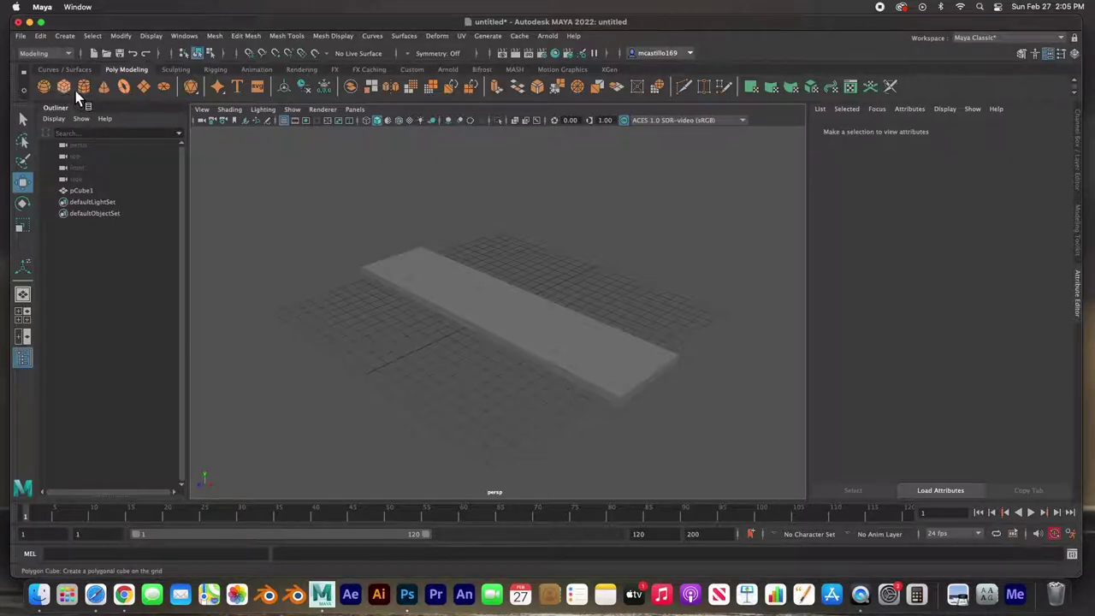
Step: Add a polygon plane at about -8.5 in Z behind the slab and scale it up uniformly to about 29.15
click(147, 86)
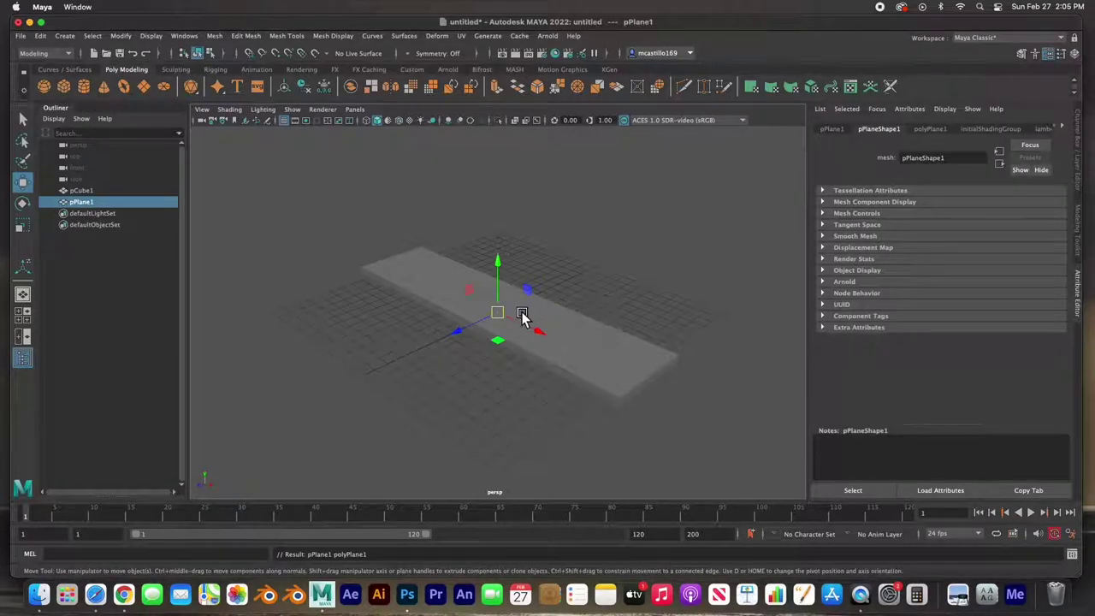
drag(462, 333, 557, 301)
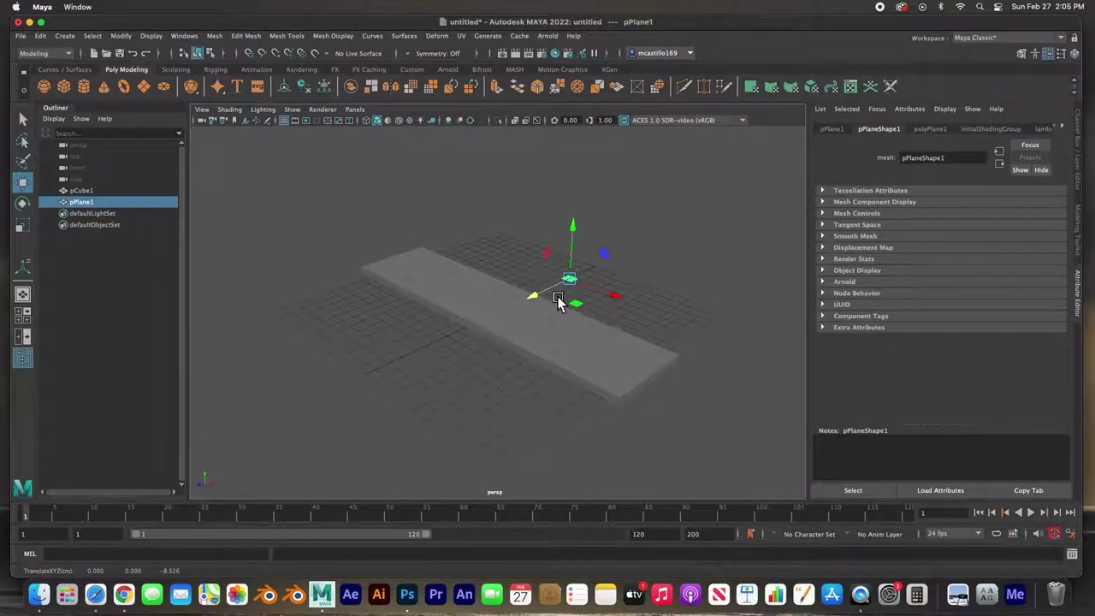
key(r)
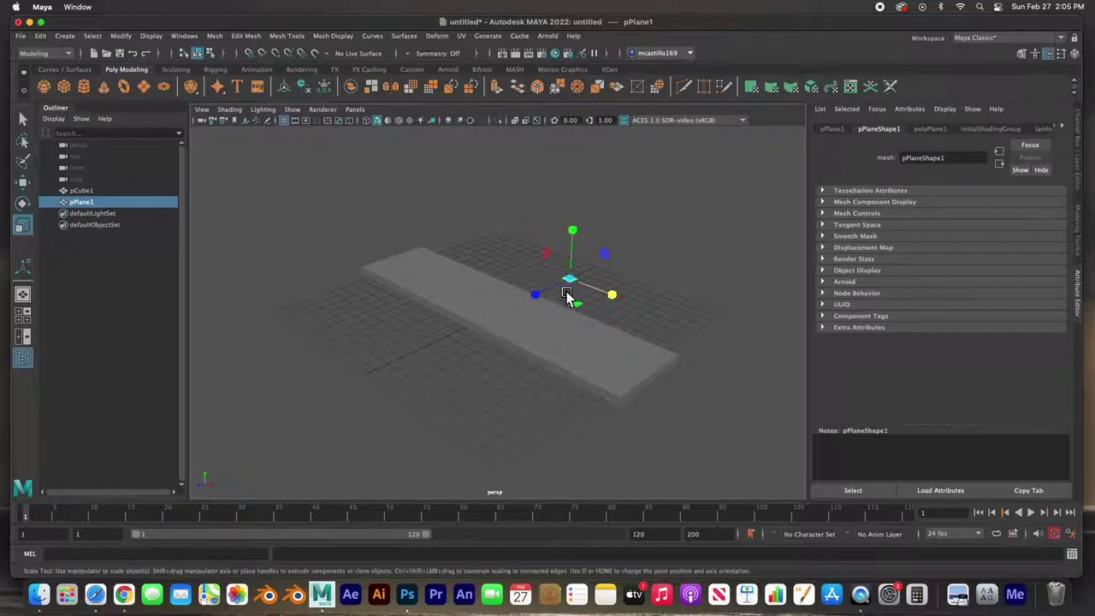
drag(569, 280, 809, 327)
Step: Rotate the plane upright as a back wall and push it back to about -12.8 in Z
key(e)
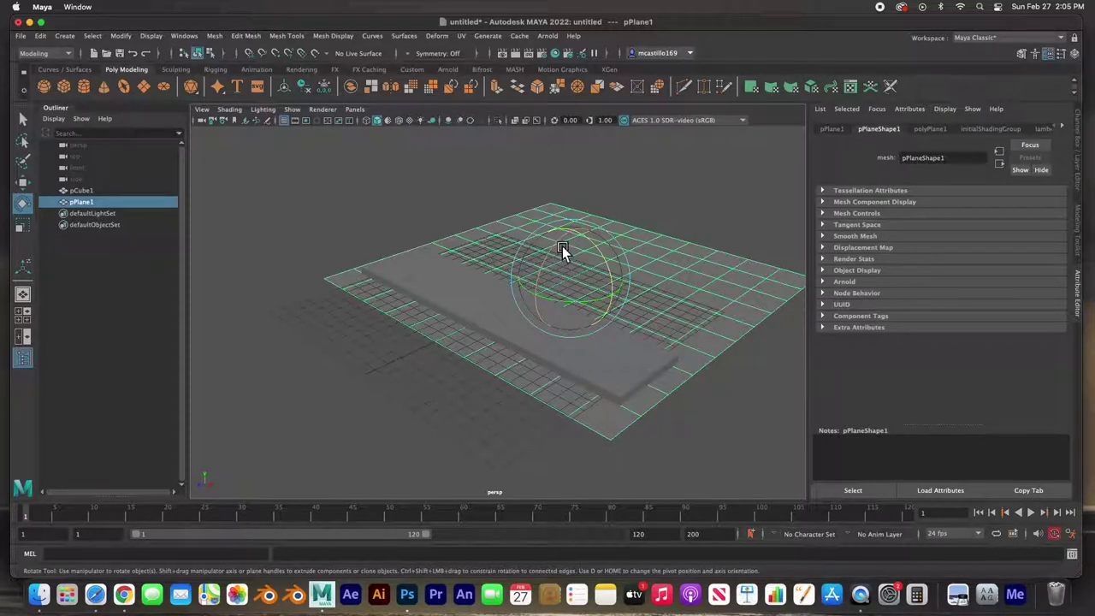
drag(562, 246, 574, 282)
key(w)
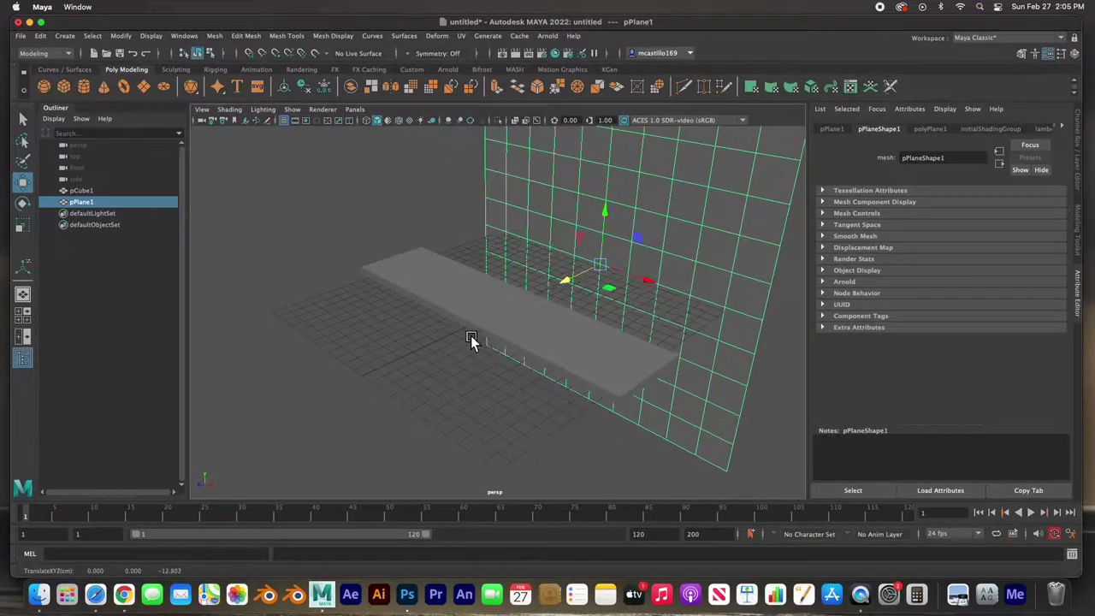
Step: Widen the back wall along X to a scale of about 50.75 so it extends past both slab ends
alt+drag(457, 341, 520, 226)
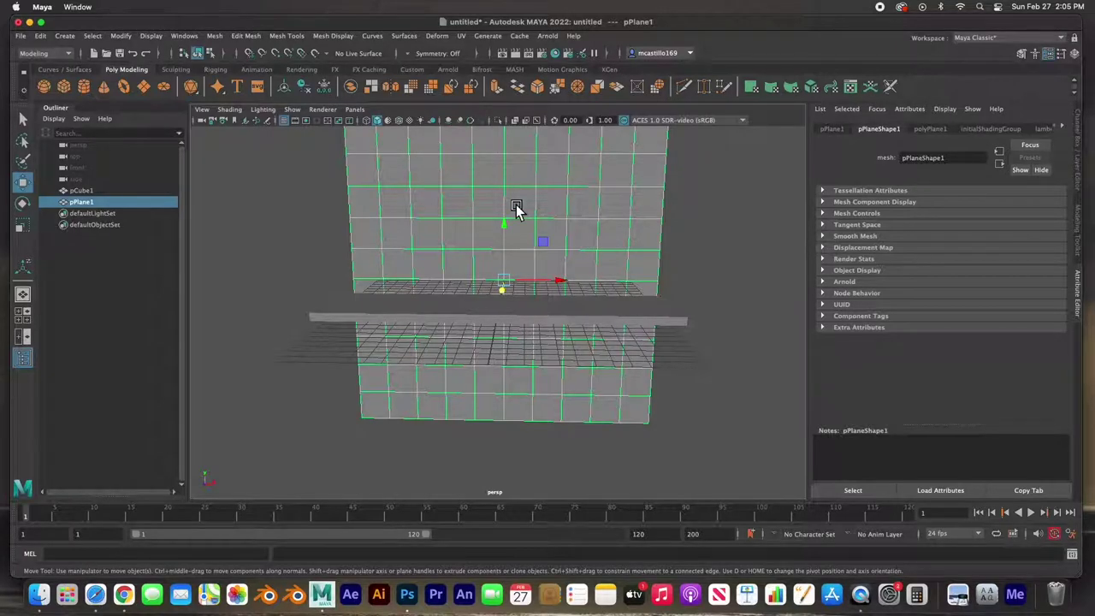
key(r)
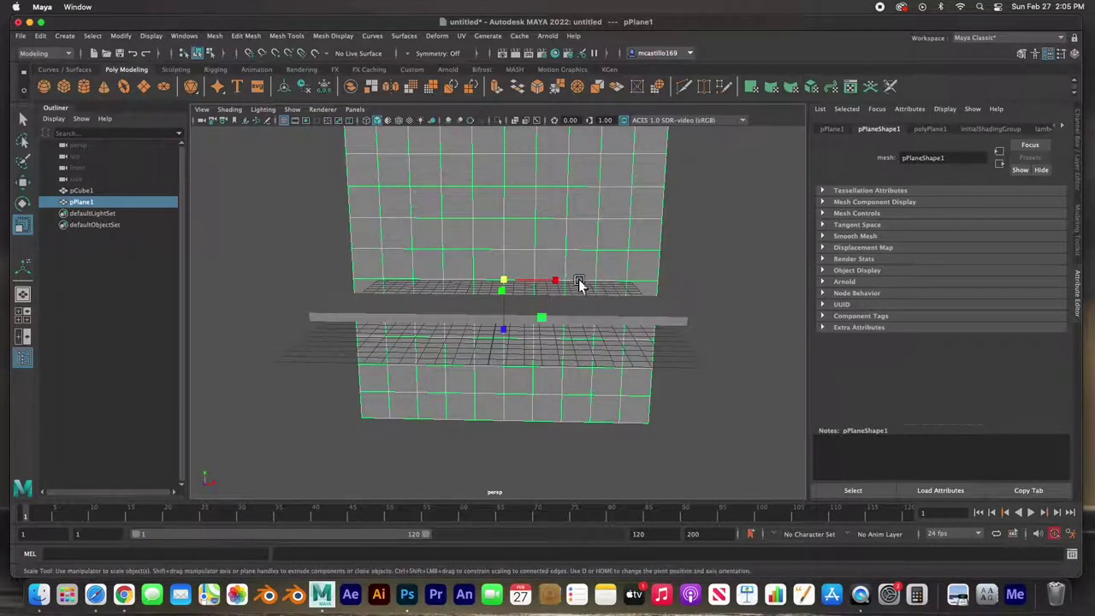
drag(565, 288, 598, 288)
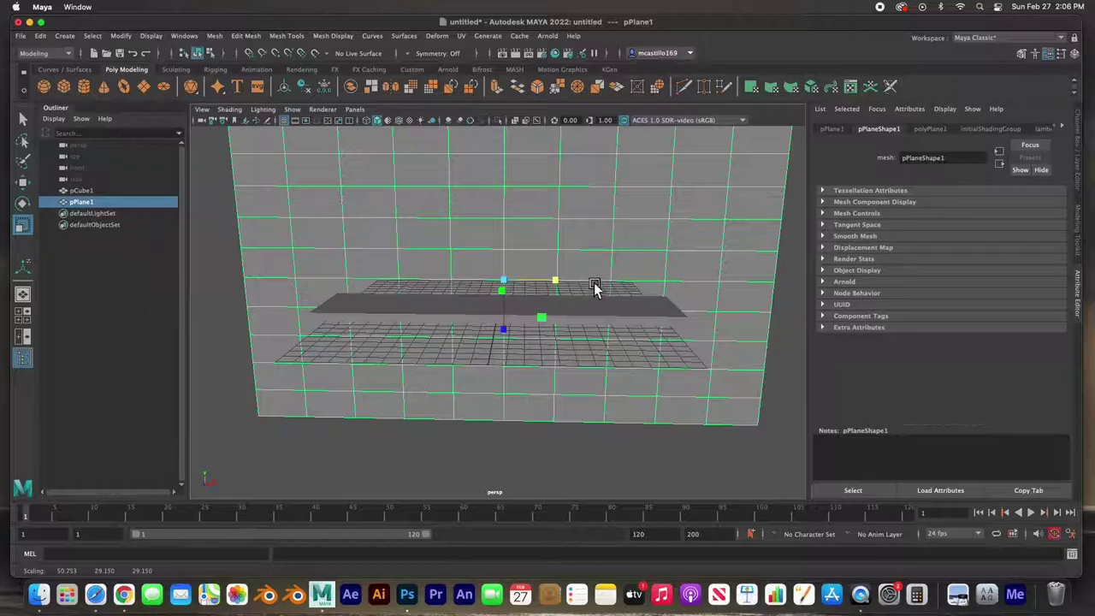
Step: Create a second polygon cube and raise it to about 1.43 in Y above the middle of the slab
click(485, 309)
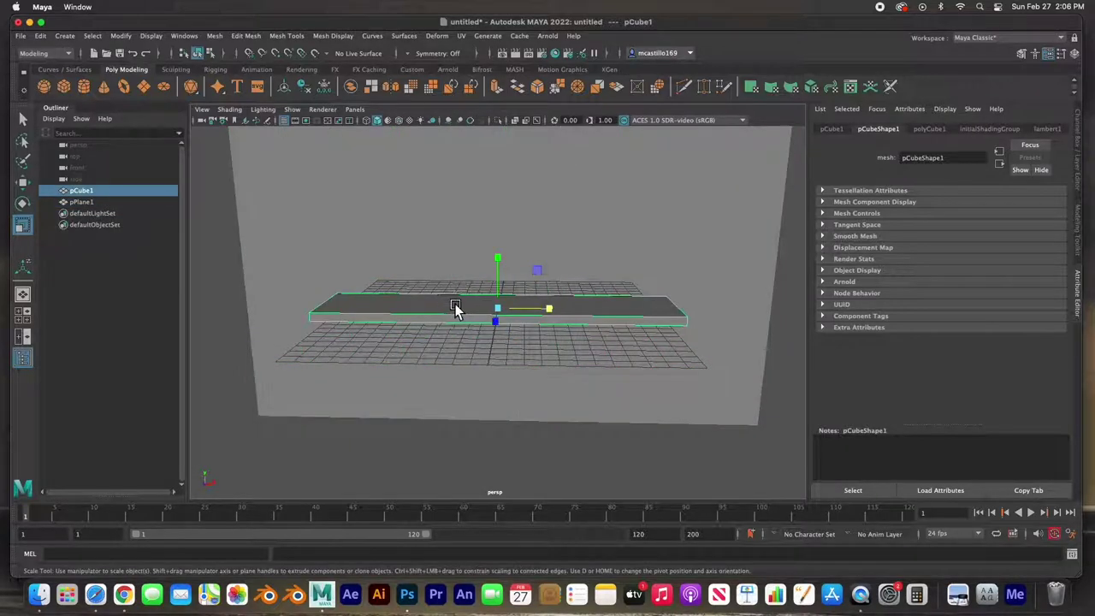
scroll(458, 306, up, 2)
alt+drag(457, 306, 266, 251)
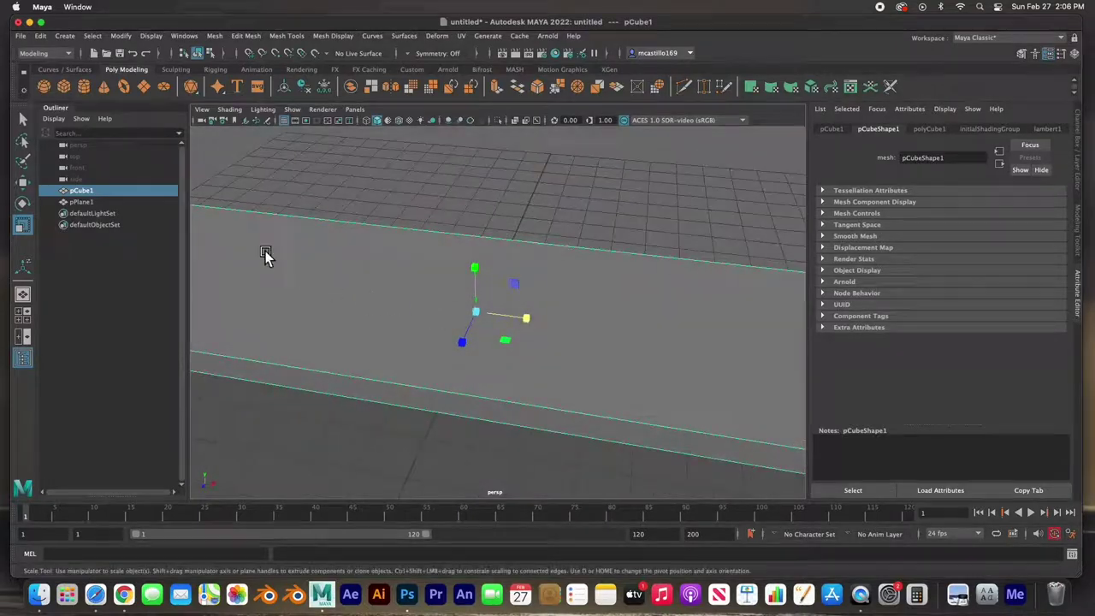
click(64, 86)
key(w)
drag(475, 299, 476, 250)
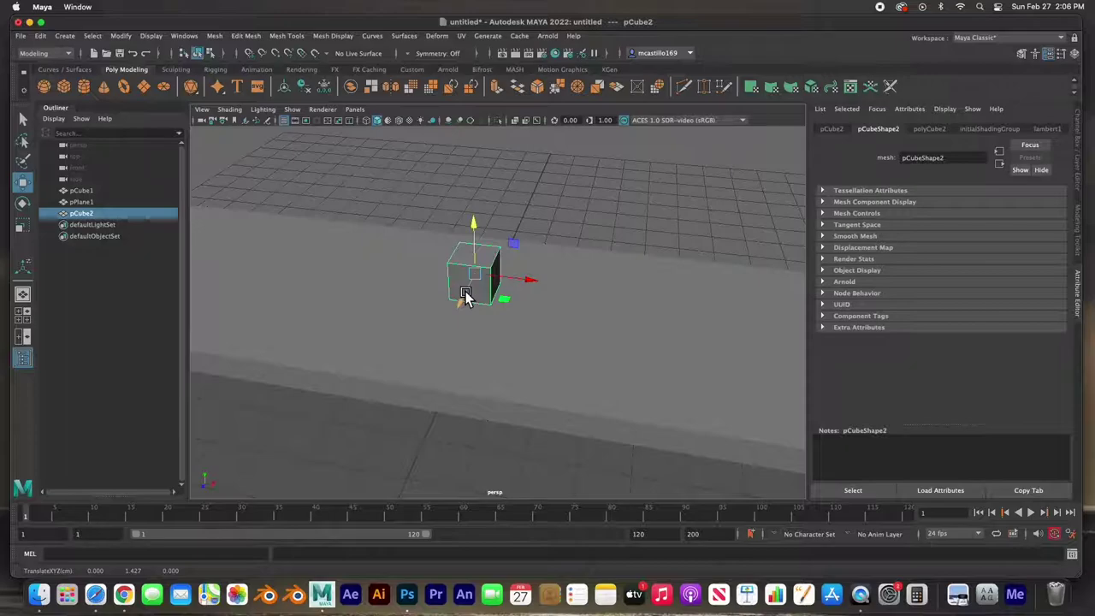
Step: Scale the small cube into a tall, narrow box
key(r)
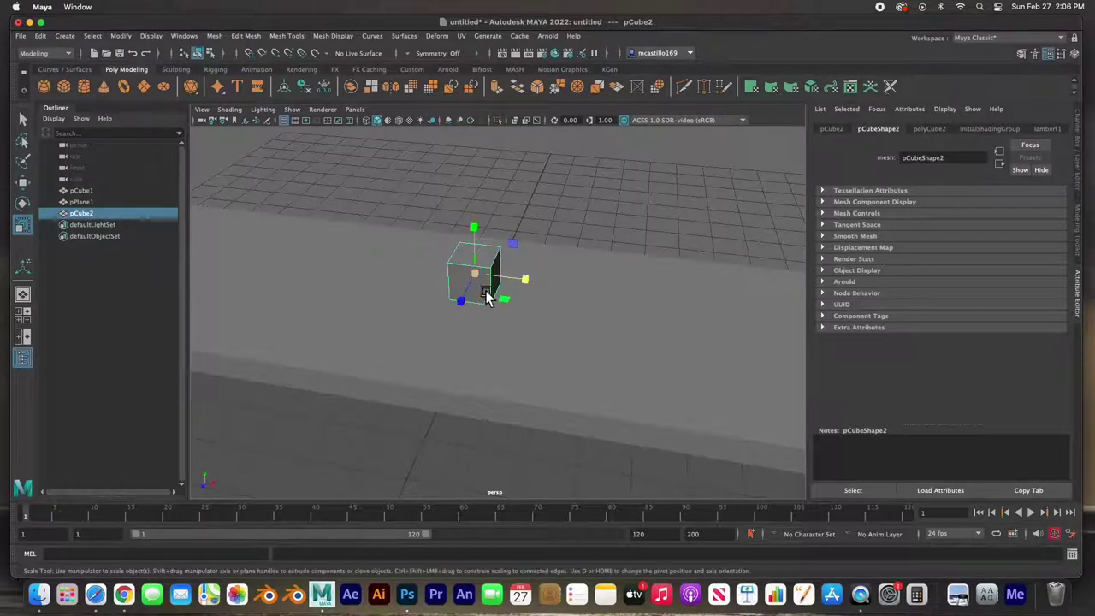
drag(534, 283, 466, 299)
alt+drag(518, 336, 506, 318)
alt+drag(484, 276, 502, 308)
click(472, 331)
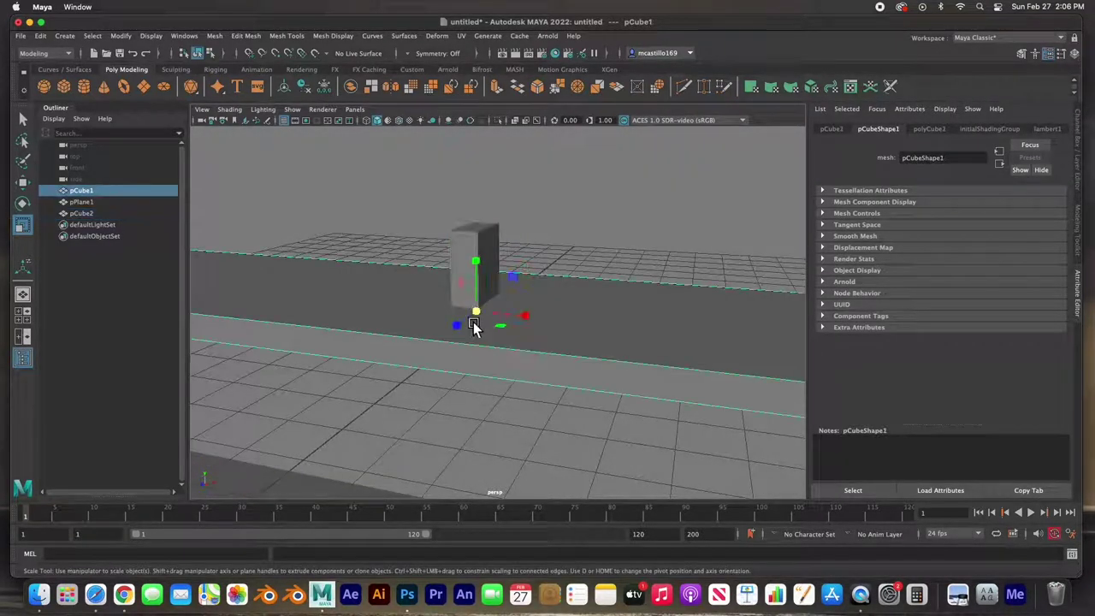
alt+drag(479, 276, 450, 303)
Step: Raise the tall box to about 1.53 in Y and slide it back toward the wall on the slab
click(491, 276)
key(w)
drag(490, 248, 492, 231)
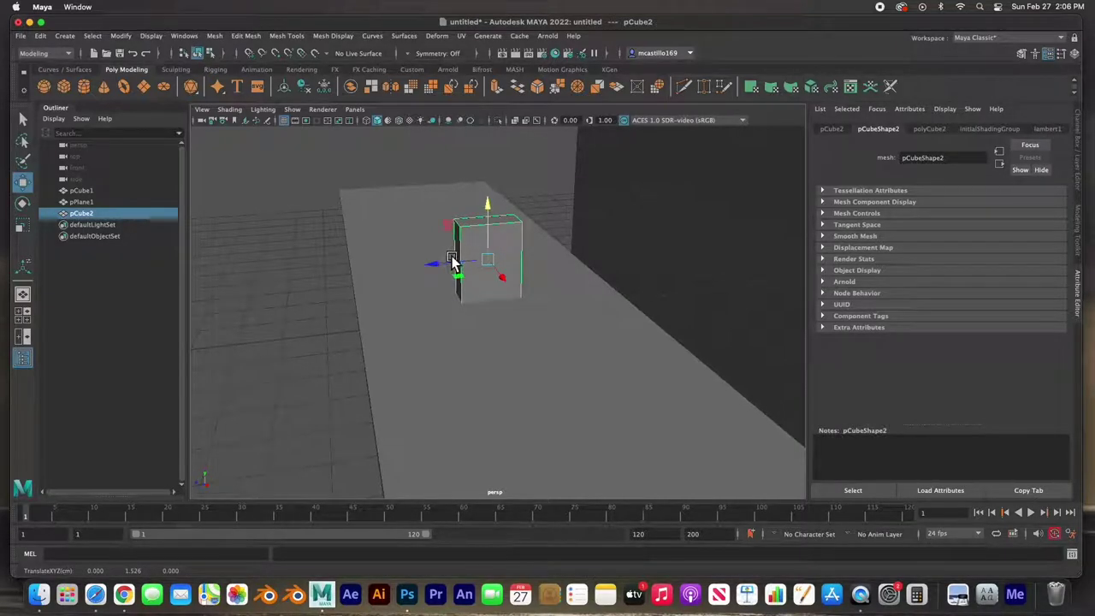
drag(450, 269, 477, 261)
alt+drag(432, 312, 488, 313)
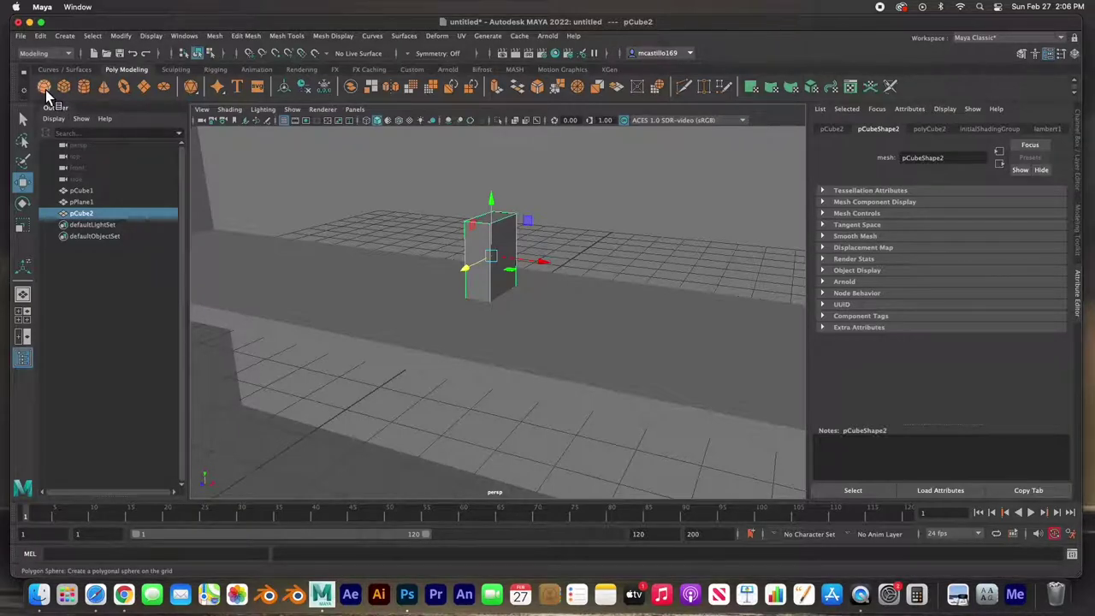
Step: Create a polygon sphere and place it in front of the box at about 1.4 in Y and 1.37 in Z
click(45, 87)
drag(479, 298, 478, 222)
drag(456, 286, 427, 301)
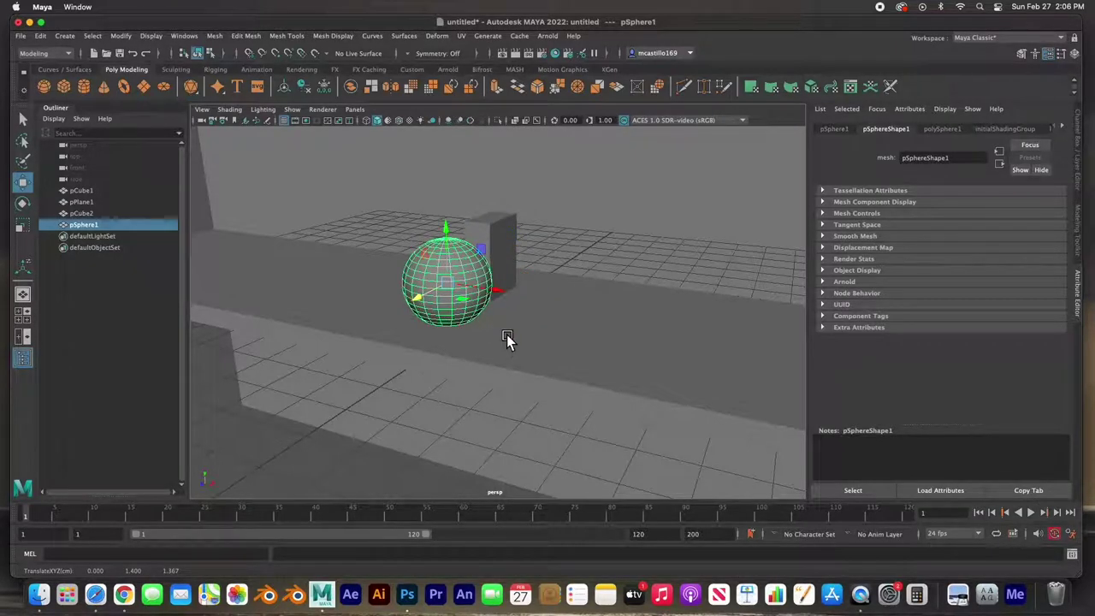
Step: Delete the faces of the sphere's upper half in the side view to leave an open bowl
key(space)
key(space)
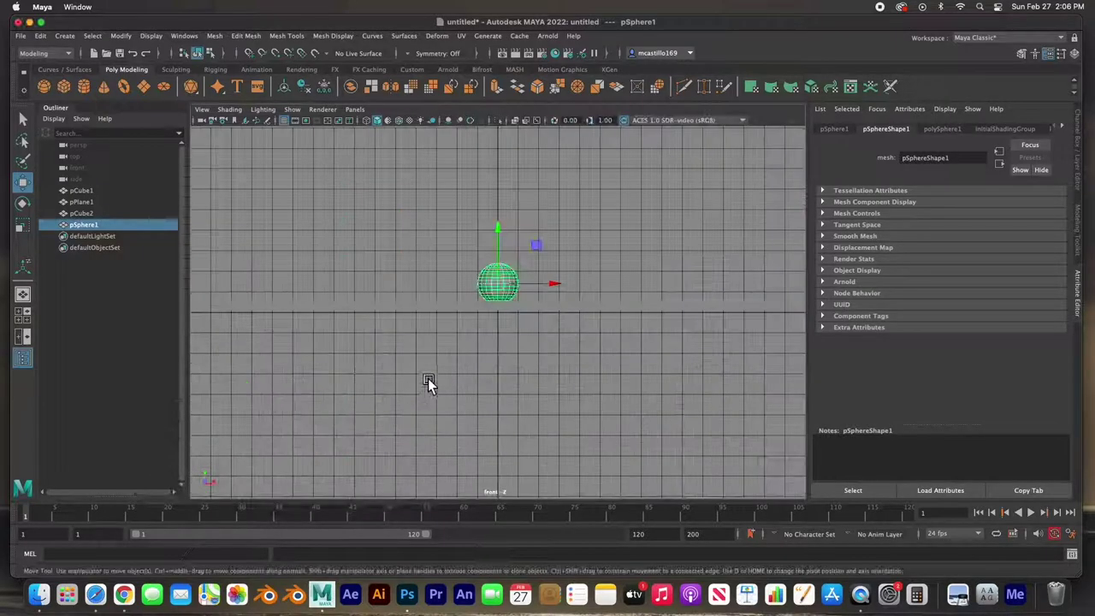
key(space)
key(space)
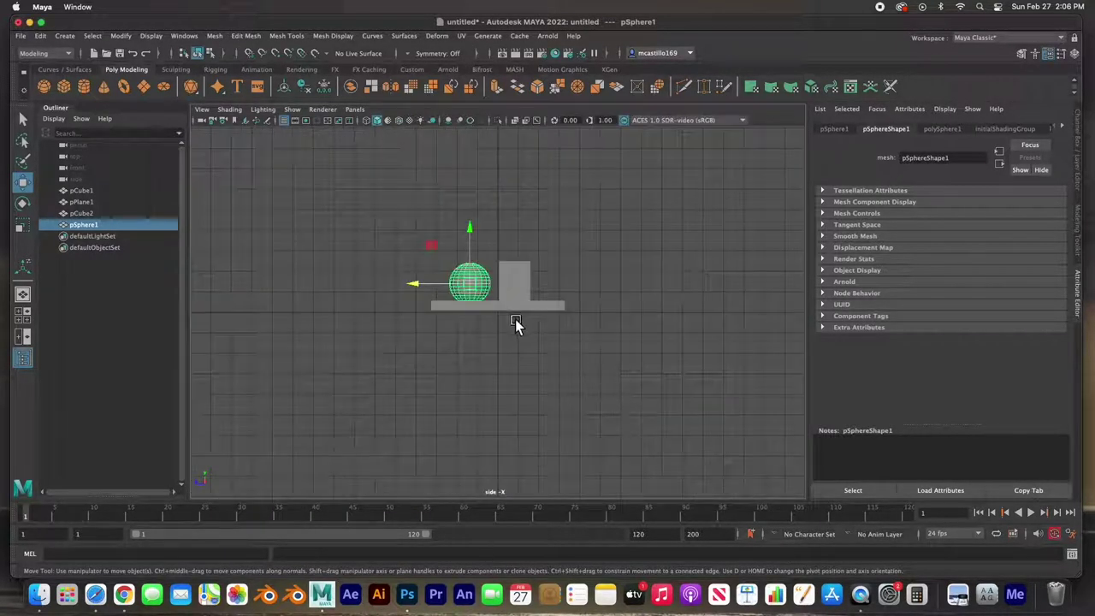
scroll(516, 323, up, 4)
right_drag(461, 248, 455, 271)
drag(349, 180, 503, 252)
key(Delete)
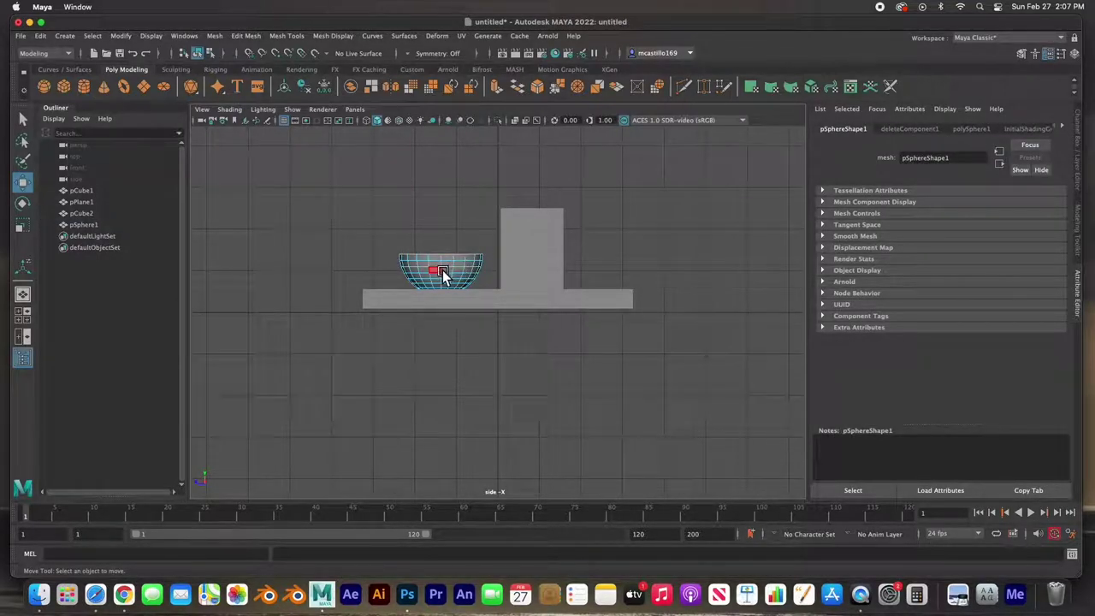
Step: Scale the whole bowl uniformly to about 0.605 and lower it to about 1.22 in Y
right_drag(438, 269, 484, 249)
key(space)
drag(442, 271, 482, 300)
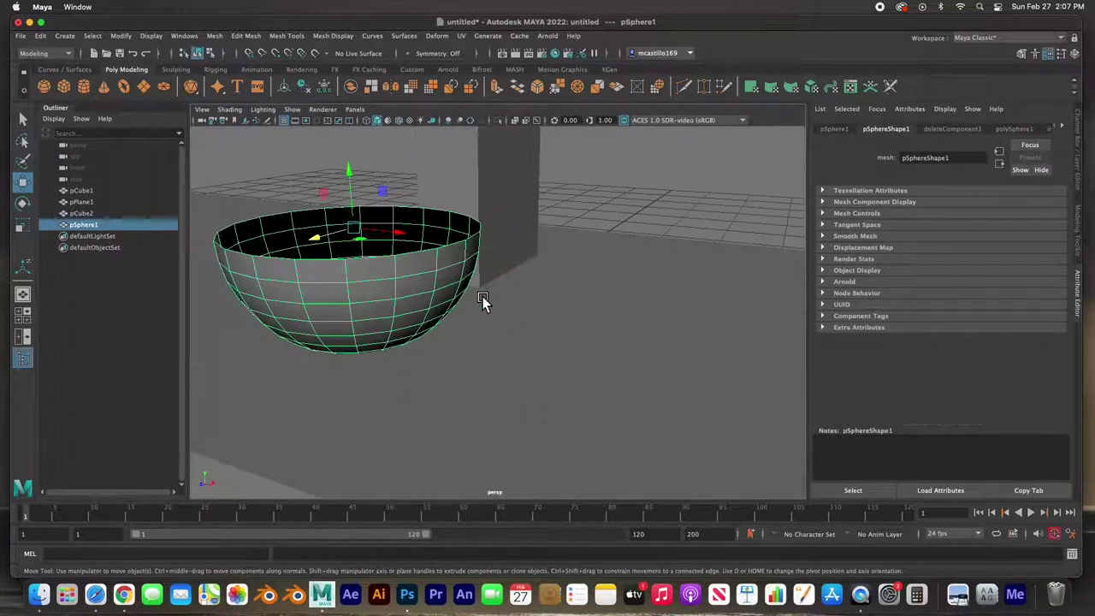
key(r)
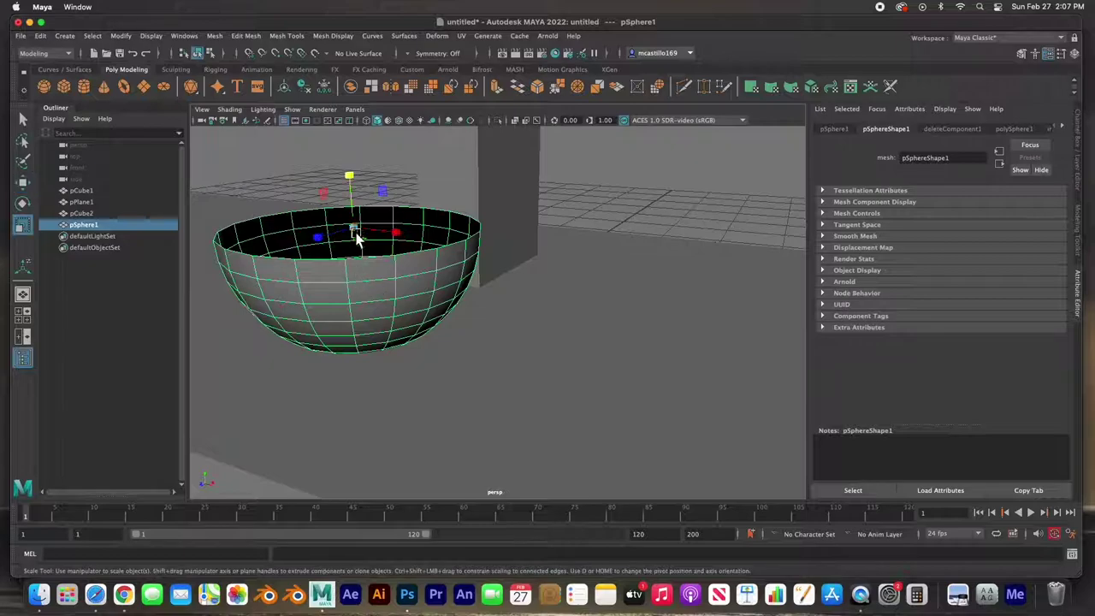
drag(359, 227, 274, 225)
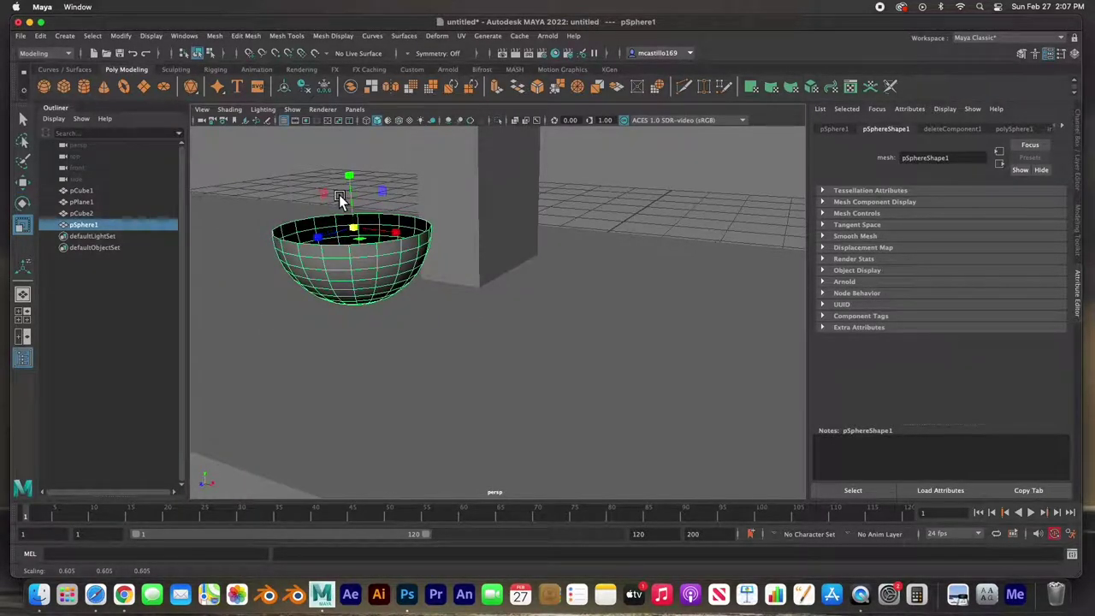
key(w)
drag(350, 181, 395, 299)
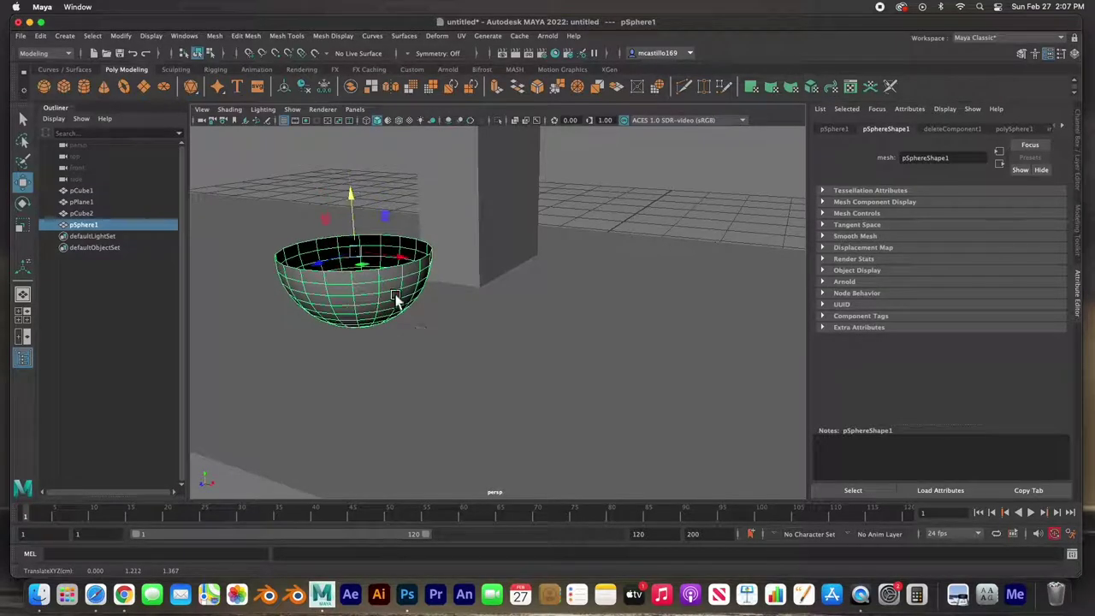
Step: Flatten the bowl's bottom vertices vertically in the side view and move them to about 0.65 in Y
key(space)
key(space)
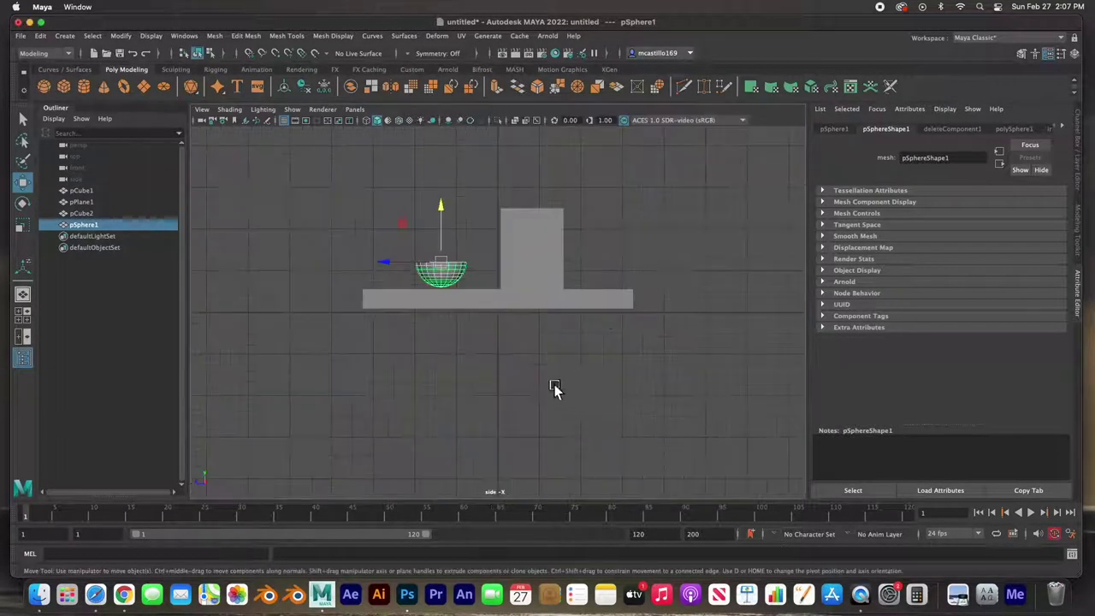
scroll(446, 323, up, 5)
right_drag(312, 171, 253, 176)
drag(233, 244, 349, 213)
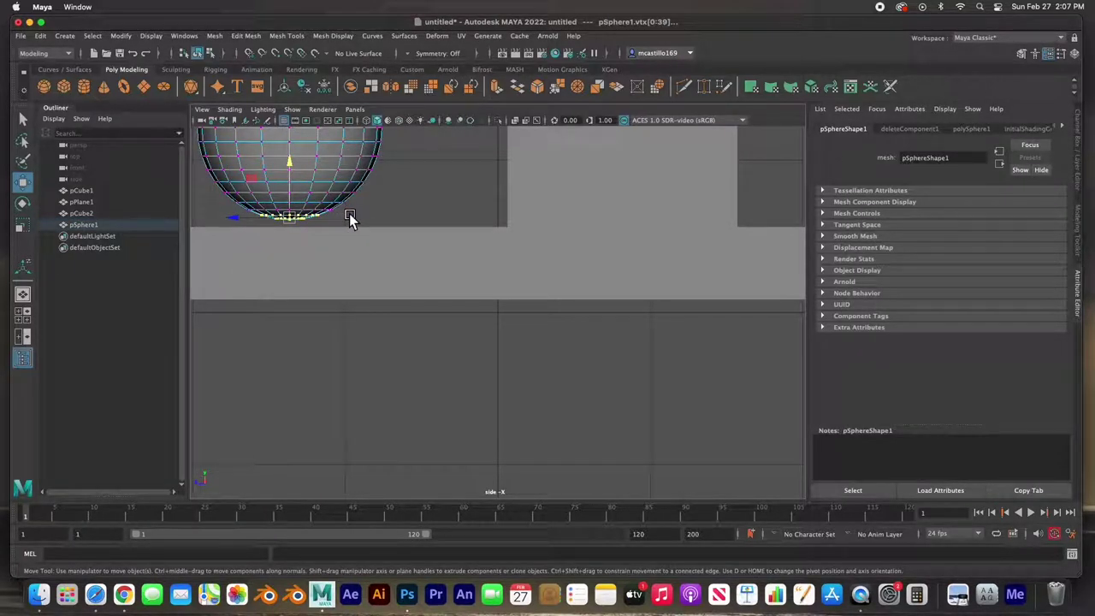
key(r)
mouse_move(292, 178)
mouse_down()
mouse_move(293, 213)
mouse_move(293, 183)
mouse_up()
key(w)
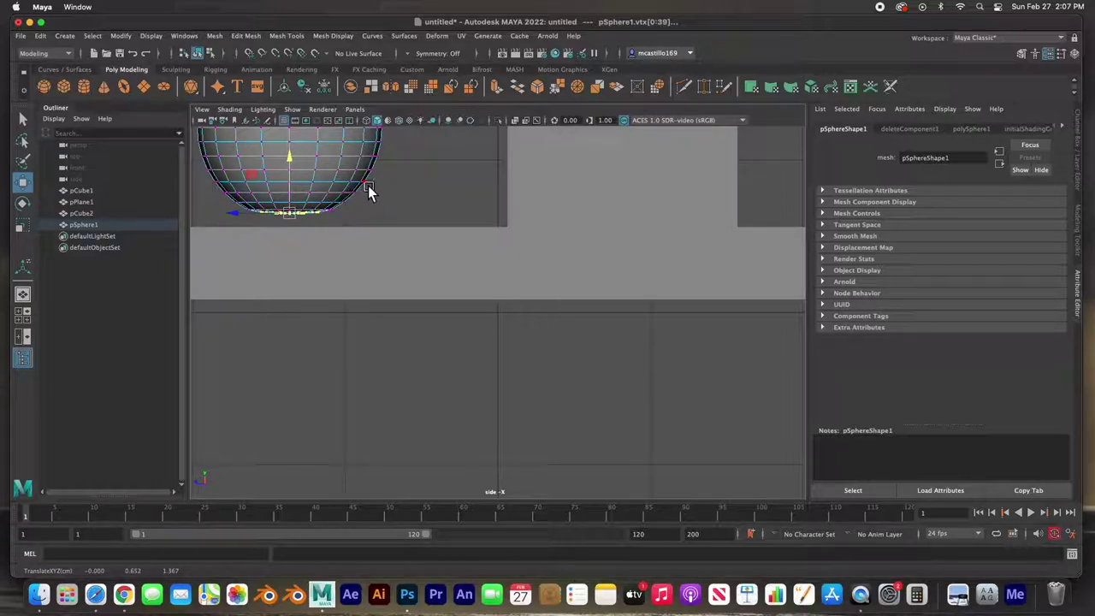
Step: Return the bowl to object mode, lower it onto the slab at about 1.125 in Y, and restore the perspective view
right_drag(363, 182, 398, 163)
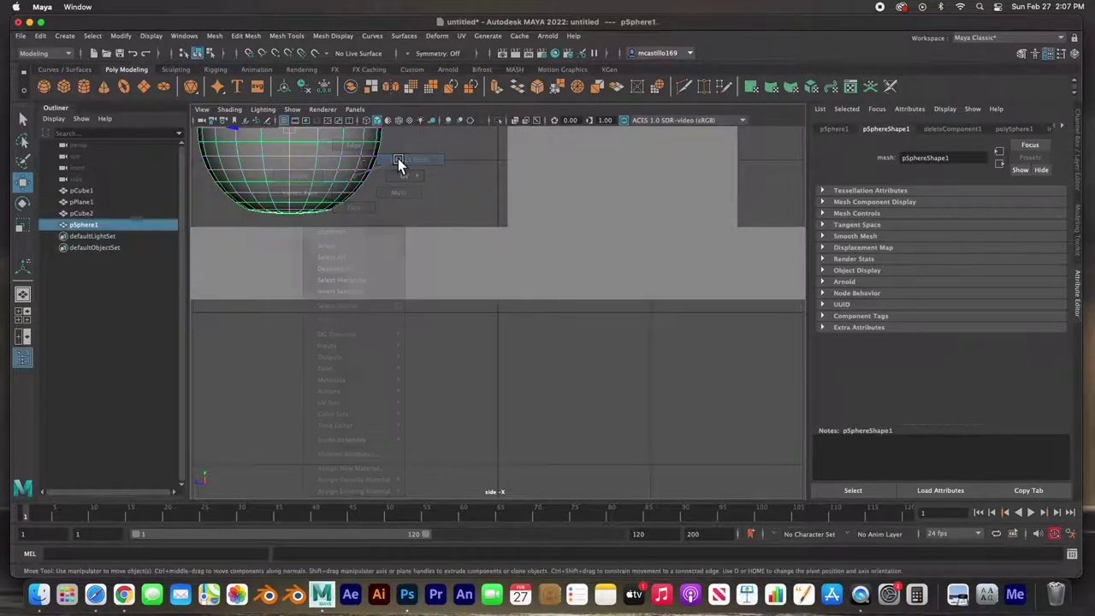
scroll(305, 174, down, 6)
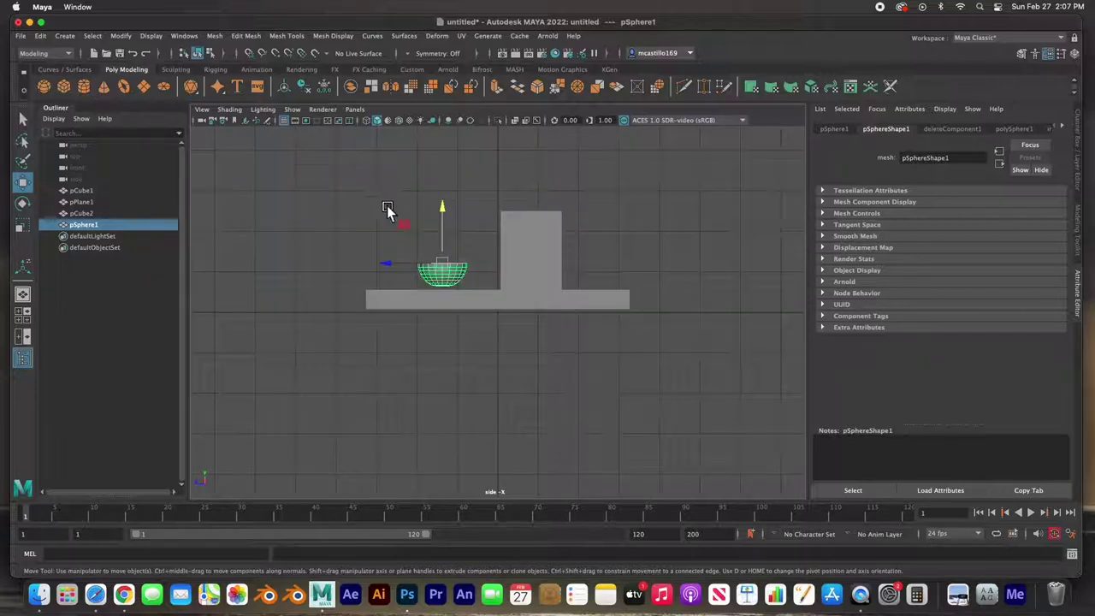
drag(425, 195, 433, 199)
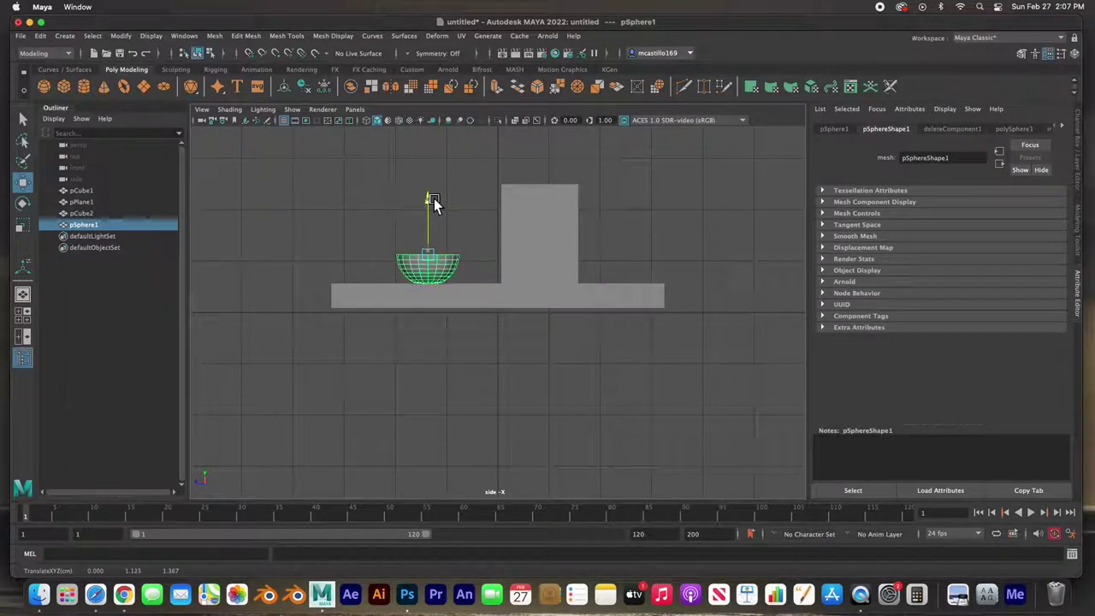
key(space)
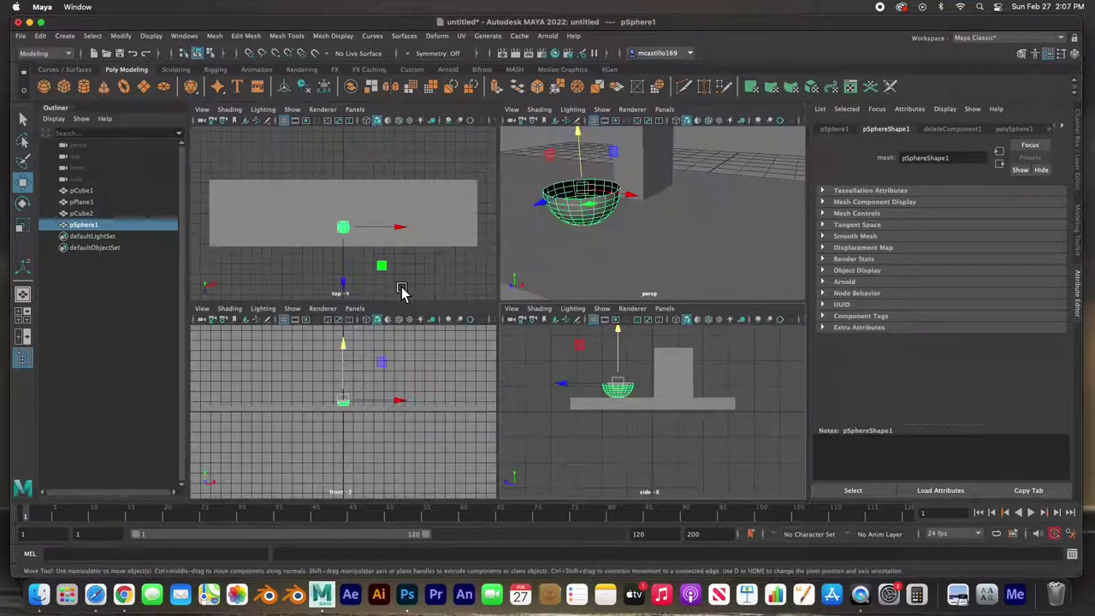
key(space)
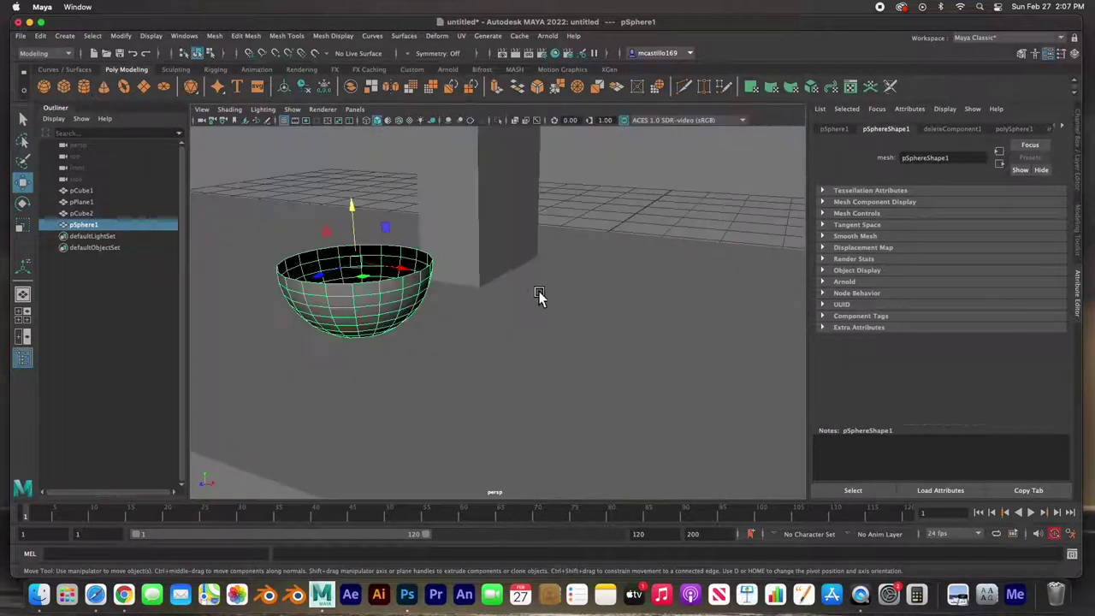
Step: Delete the top face of the tall box to leave it open
scroll(470, 274, down, 4)
click(491, 233)
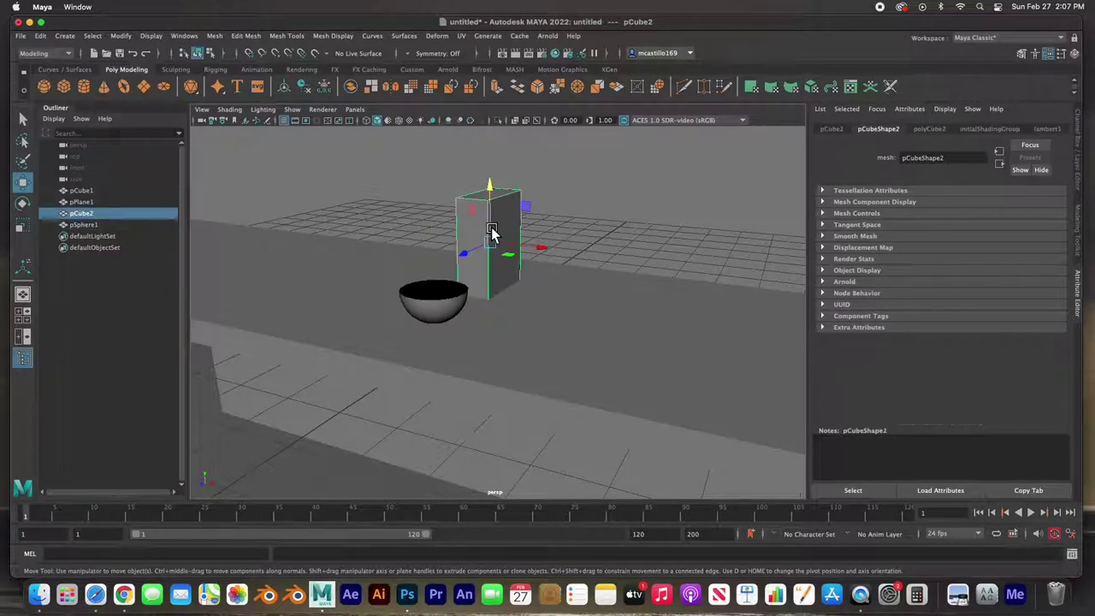
right_click(504, 202)
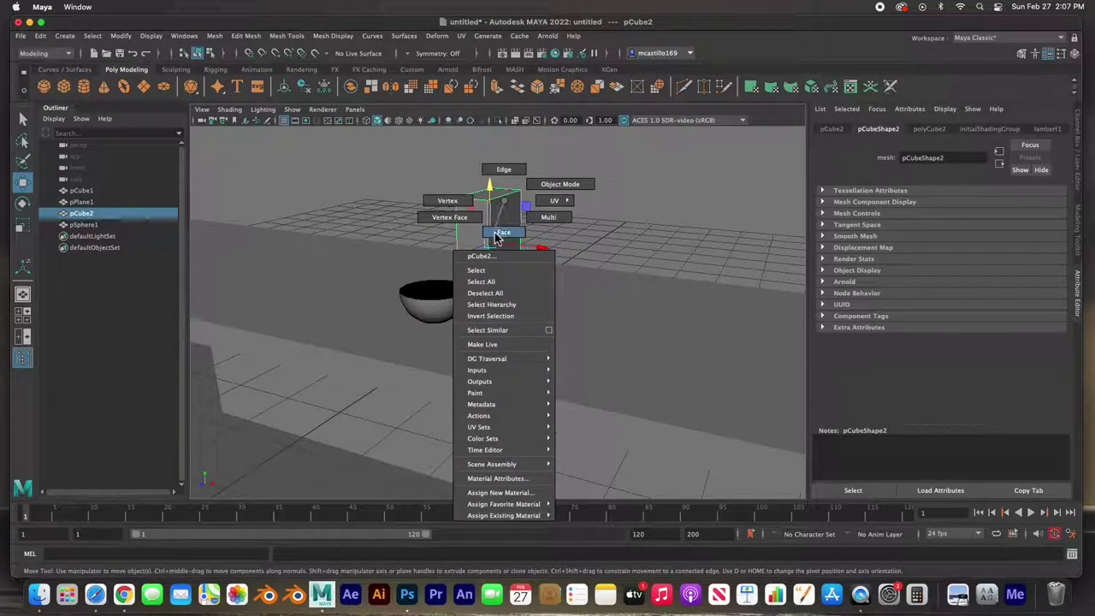
click(503, 232)
click(489, 196)
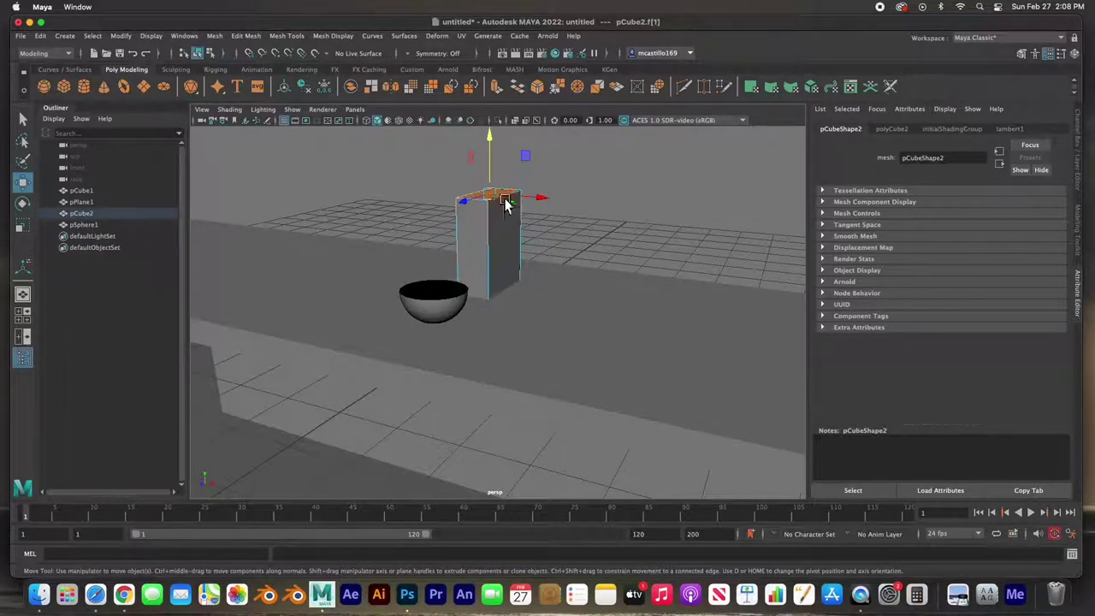
key(Delete)
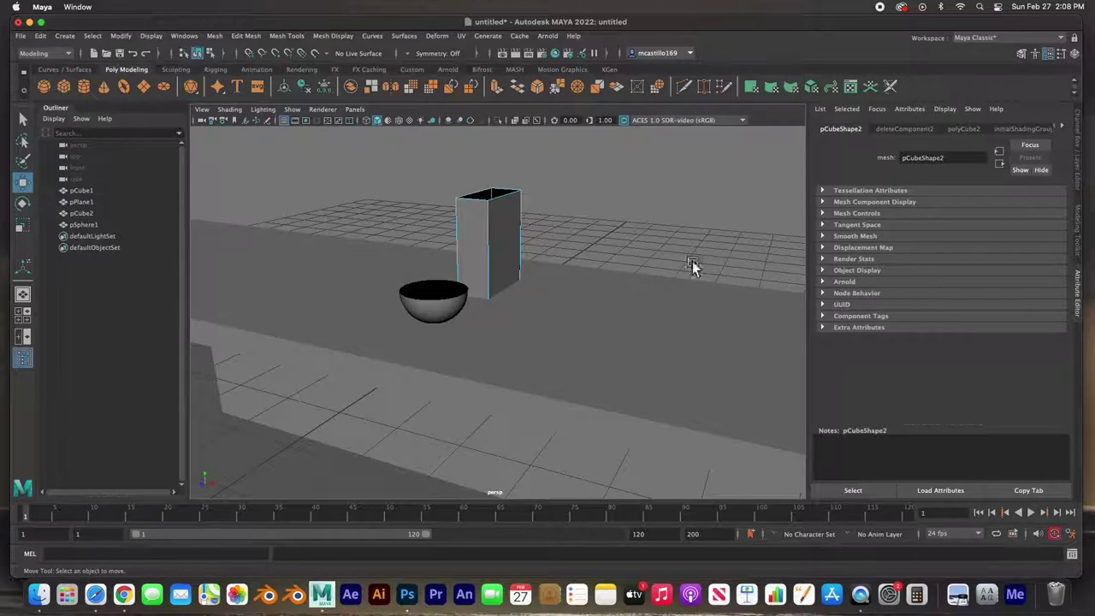
Step: Hide the grid in the perspective view
click(284, 122)
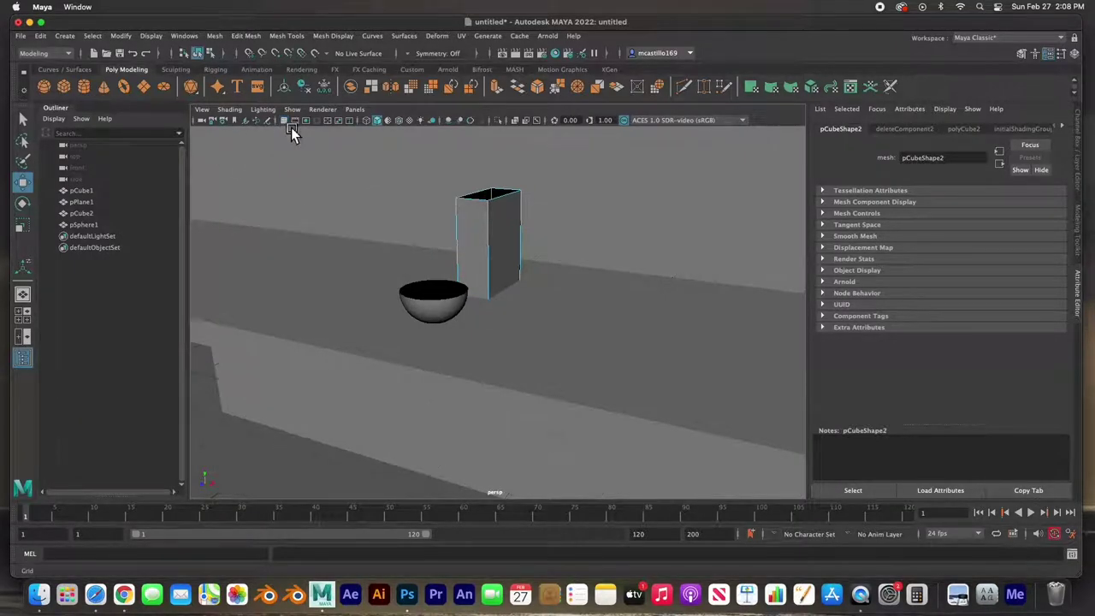
scroll(492, 255, up, 2)
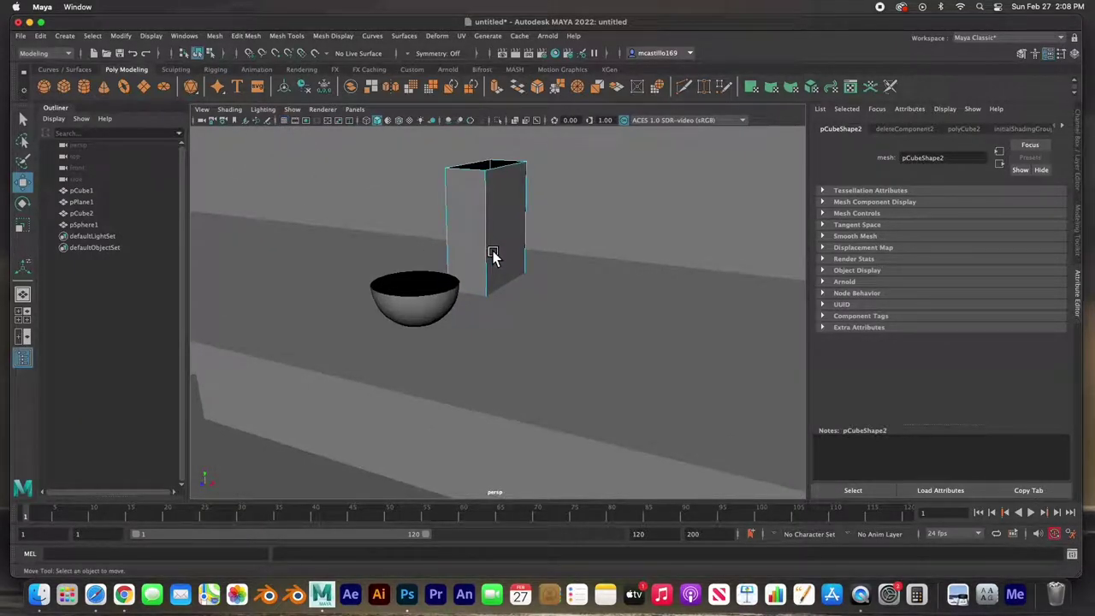
scroll(492, 253, down, 2)
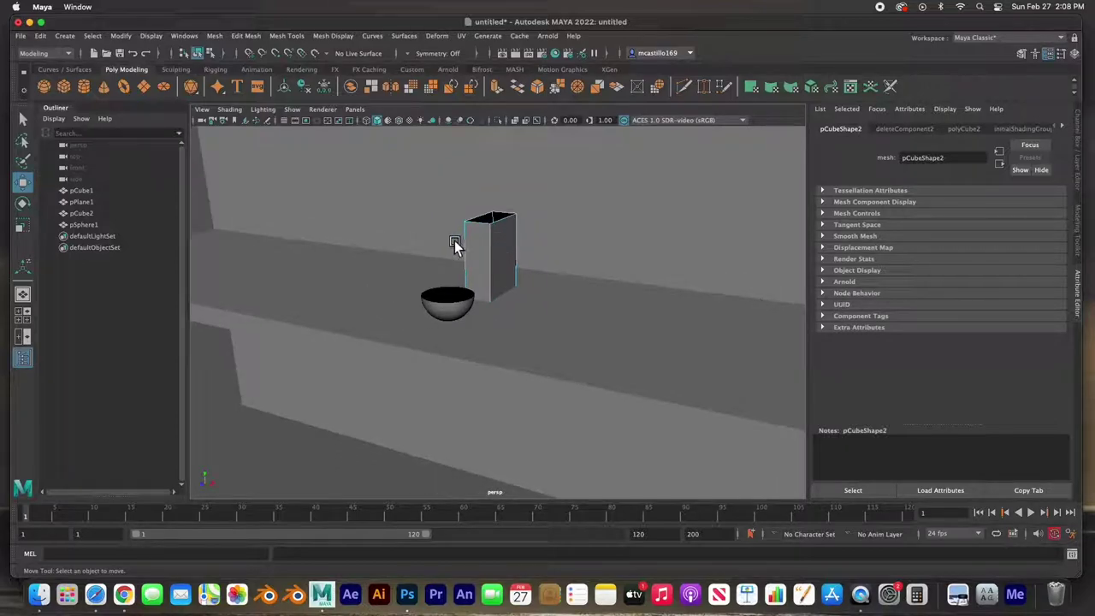
click(356, 284)
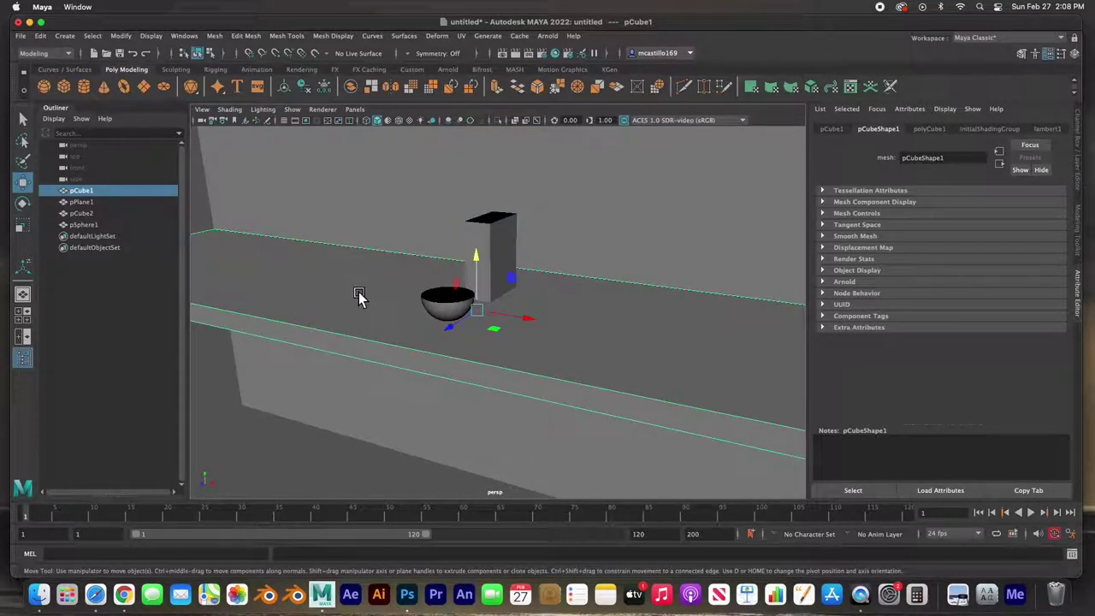
click(501, 239)
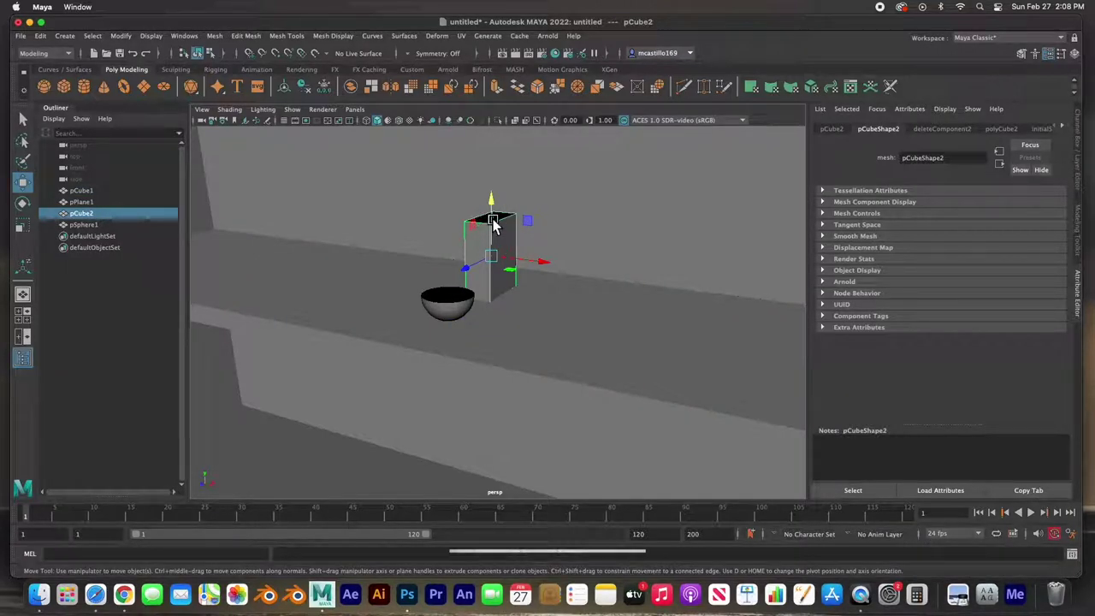
Step: Extrude all the bowl's faces outward with a Local Translate Z of 0.037 to thicken its wall, and return to object mode
click(454, 309)
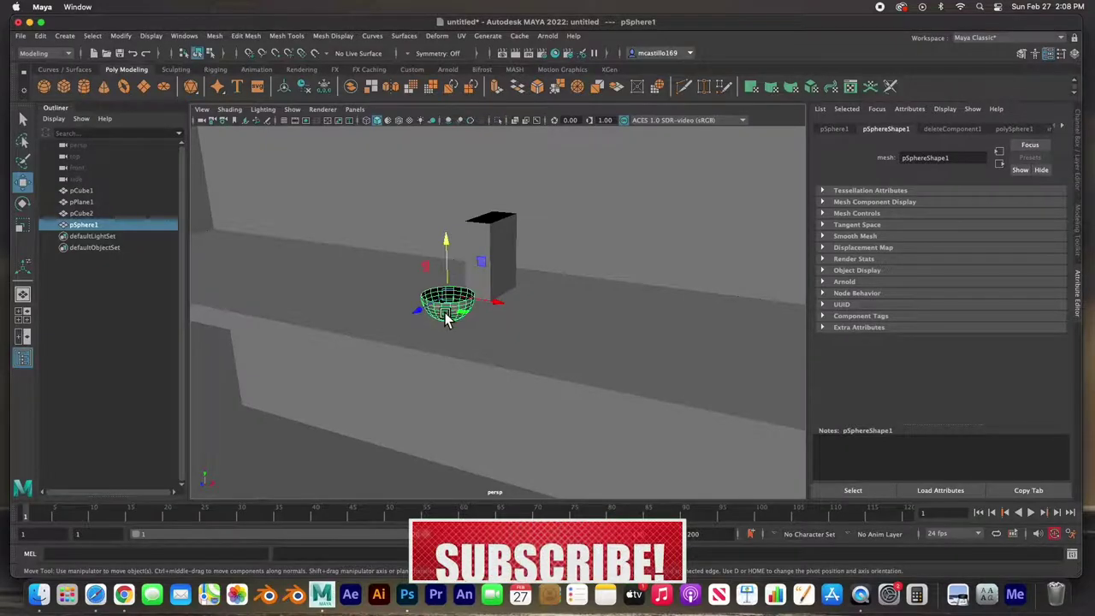
scroll(466, 310, up, 2)
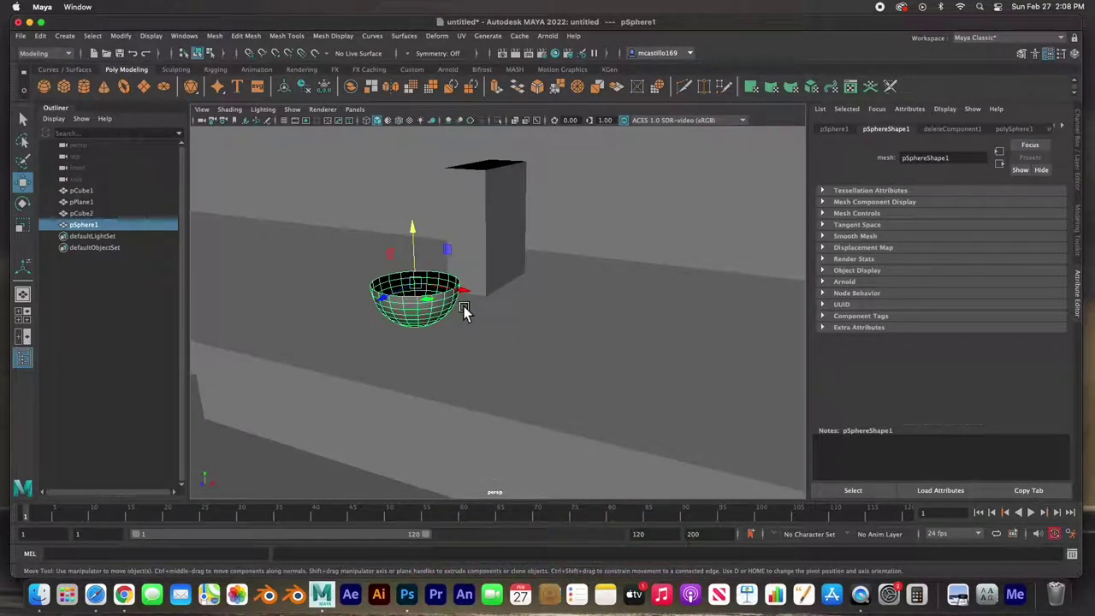
scroll(420, 313, up, 2)
scroll(420, 310, up, 2)
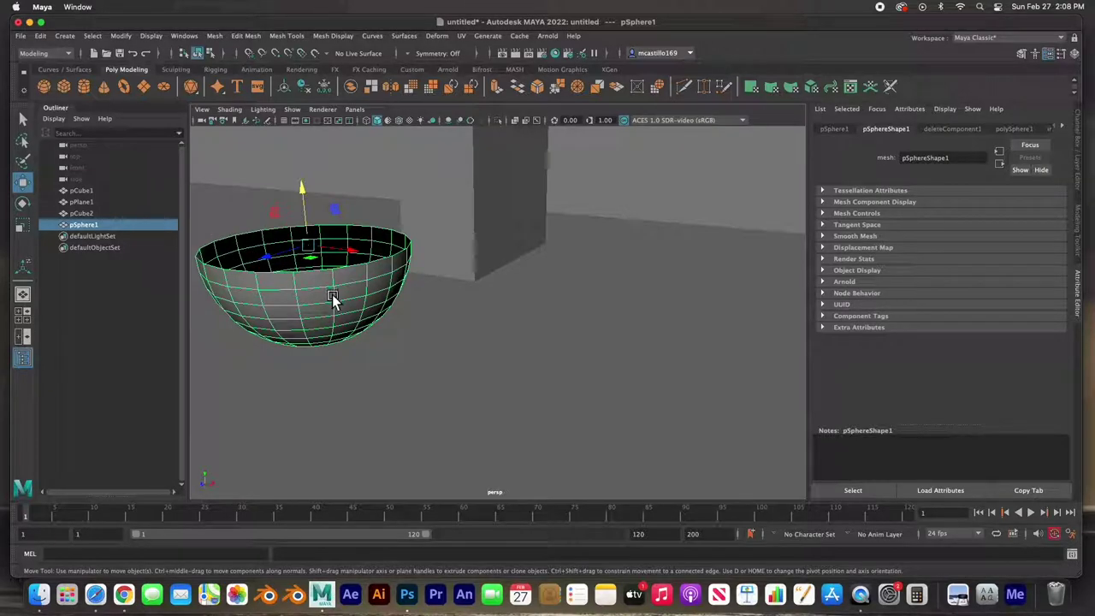
key(f)
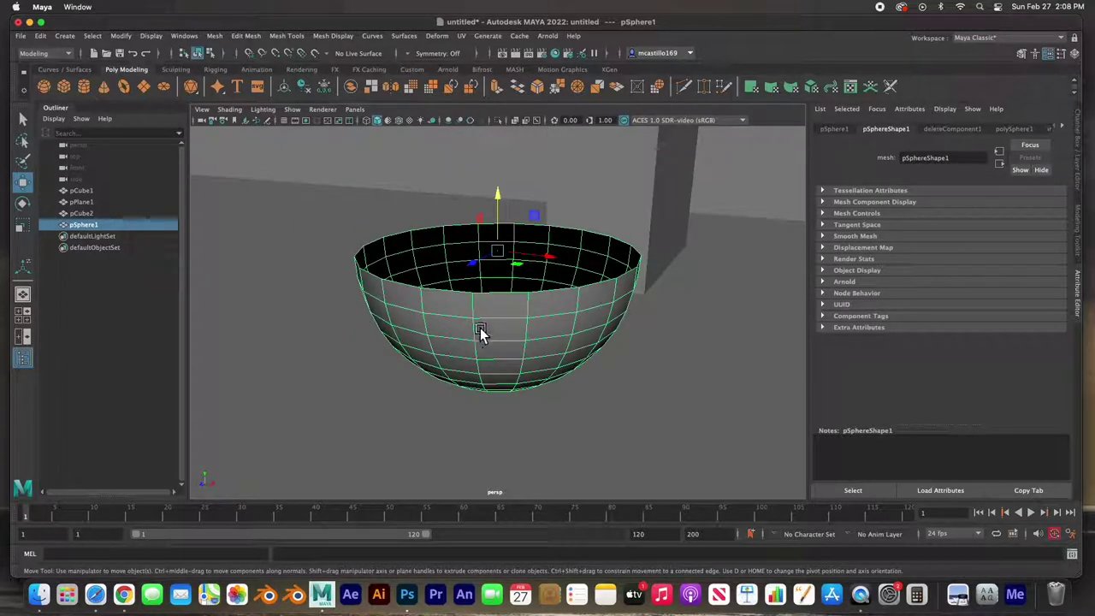
scroll(480, 327, down, 2)
mouse_move(488, 322)
alt+mouse_down()
mouse_move(484, 336)
mouse_move(487, 320)
alt+mouse_up()
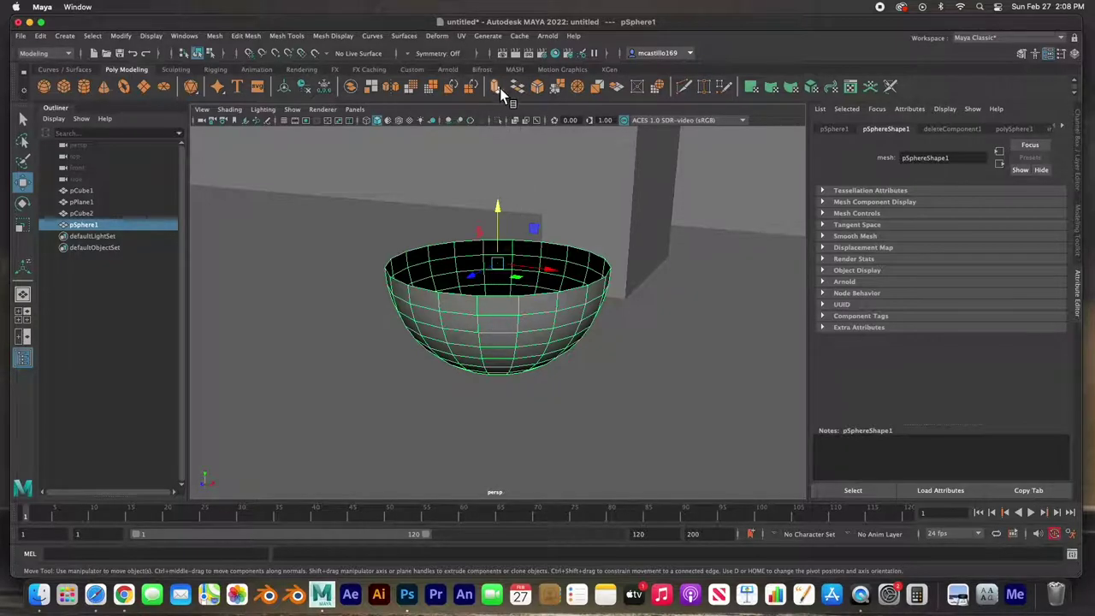
key(ctrl+e)
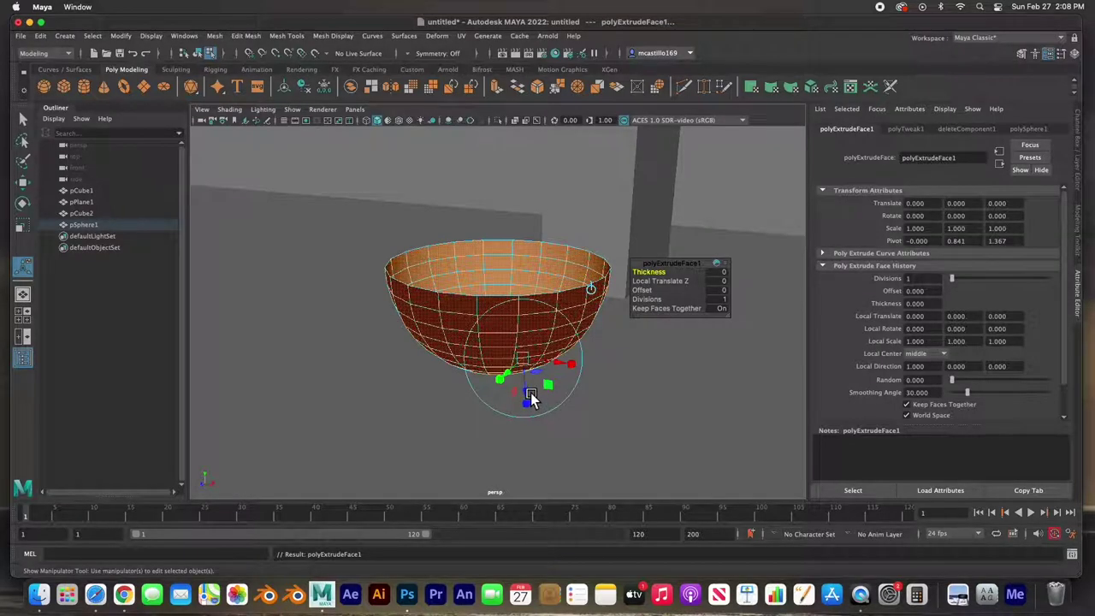
mouse_move(529, 391)
mouse_down()
mouse_move(532, 417)
mouse_move(530, 402)
mouse_up()
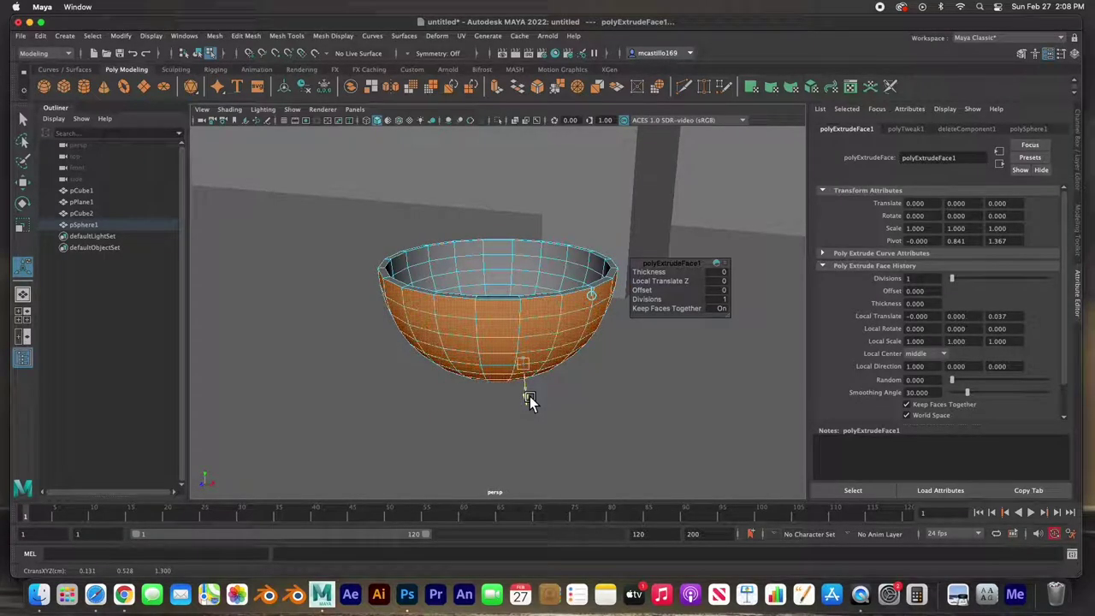
click(530, 400)
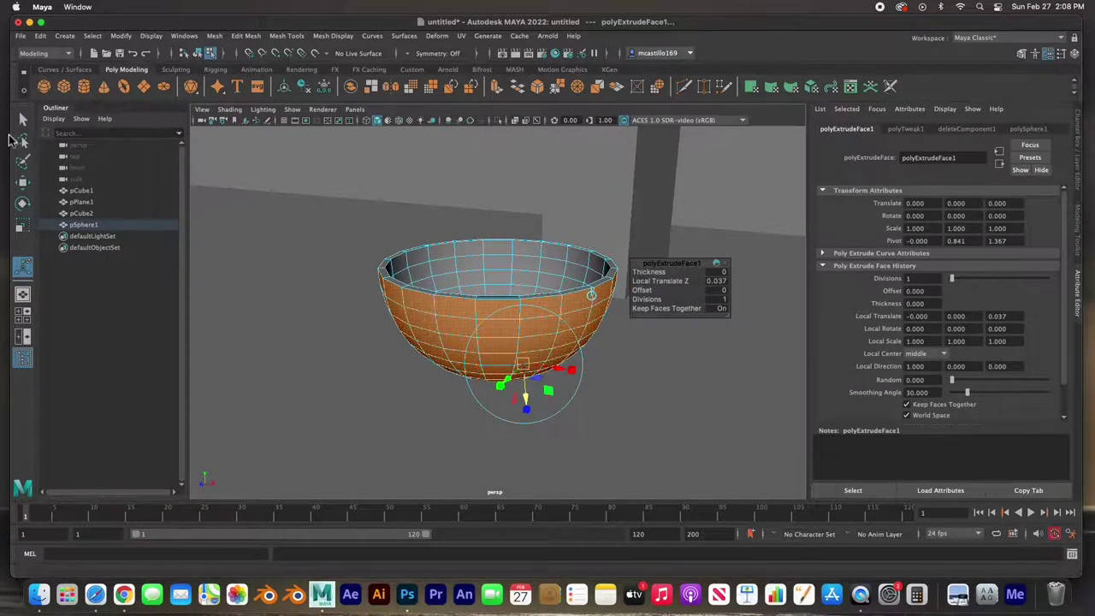
click(23, 120)
right_drag(415, 285, 462, 272)
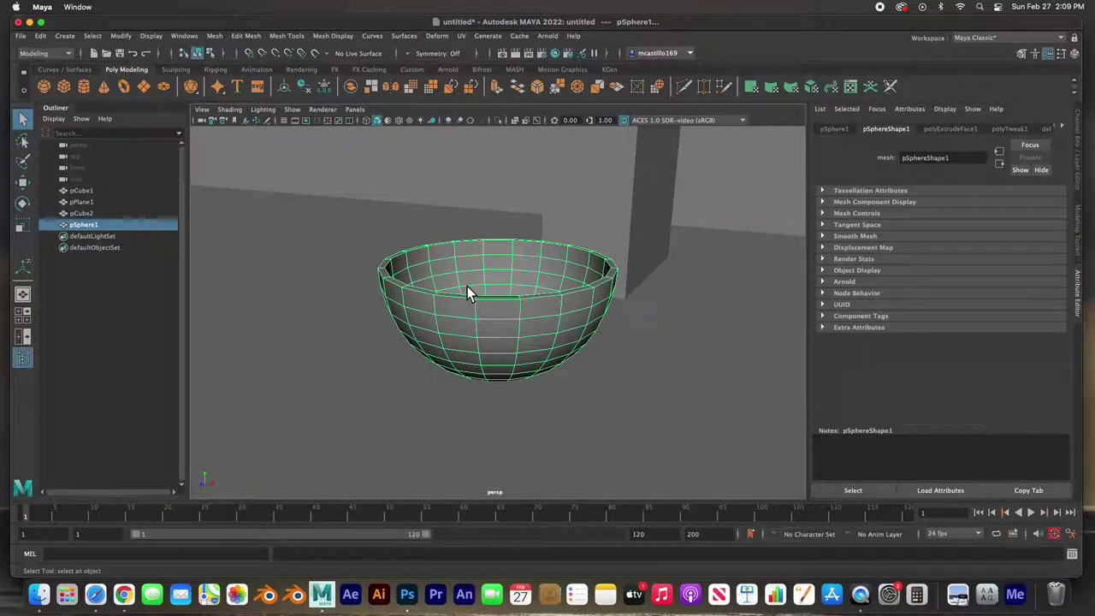
Step: Show the side view in wireframe and raise the thickened bowl until its base rests on the slab's upper surface
key(space)
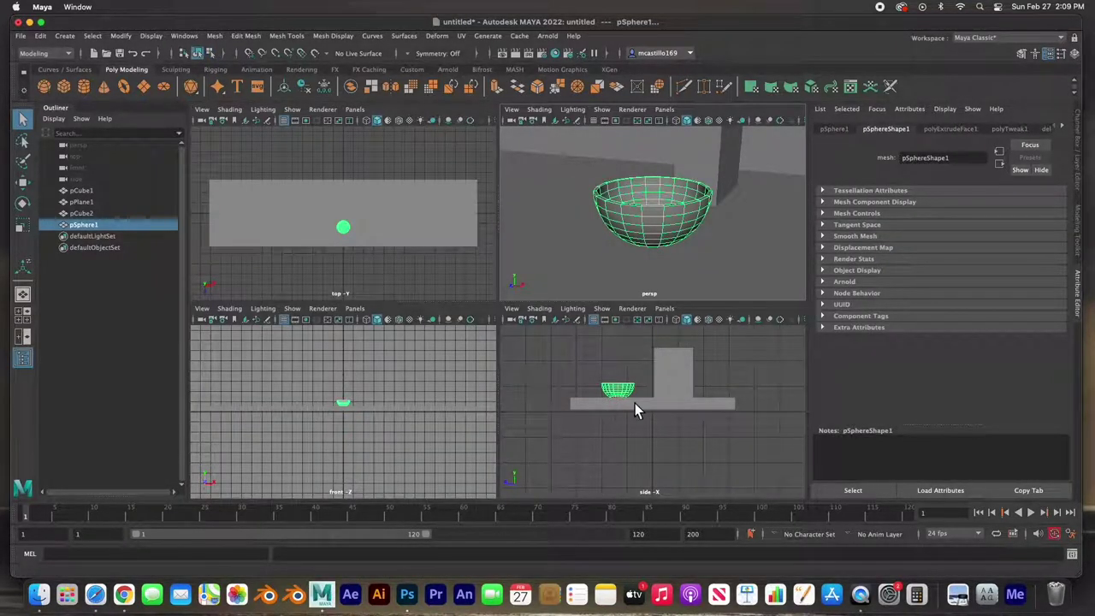
key(space)
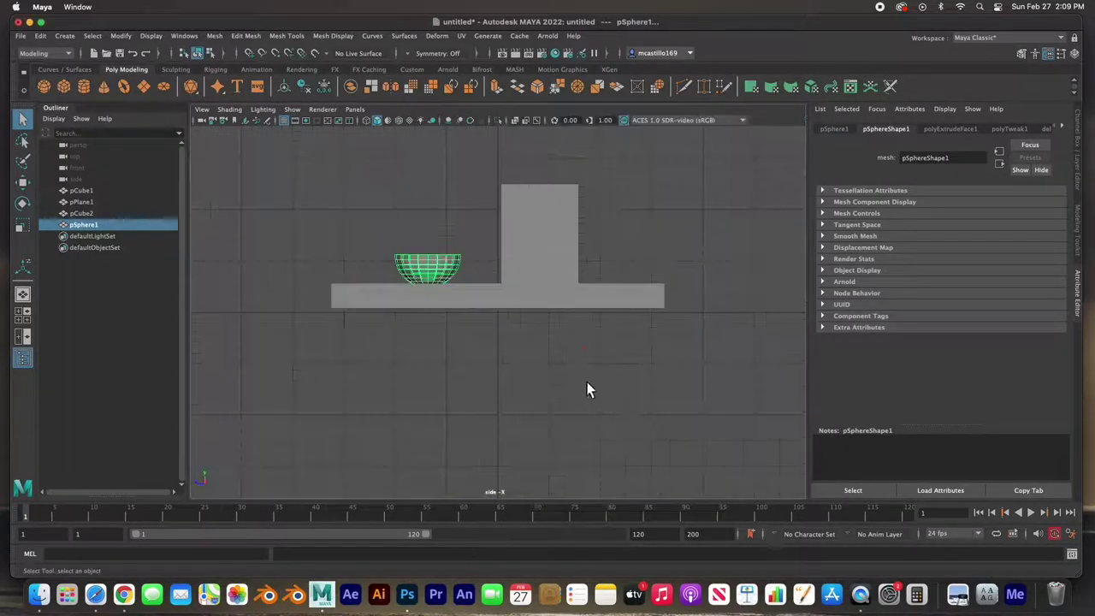
scroll(445, 333, up, 5)
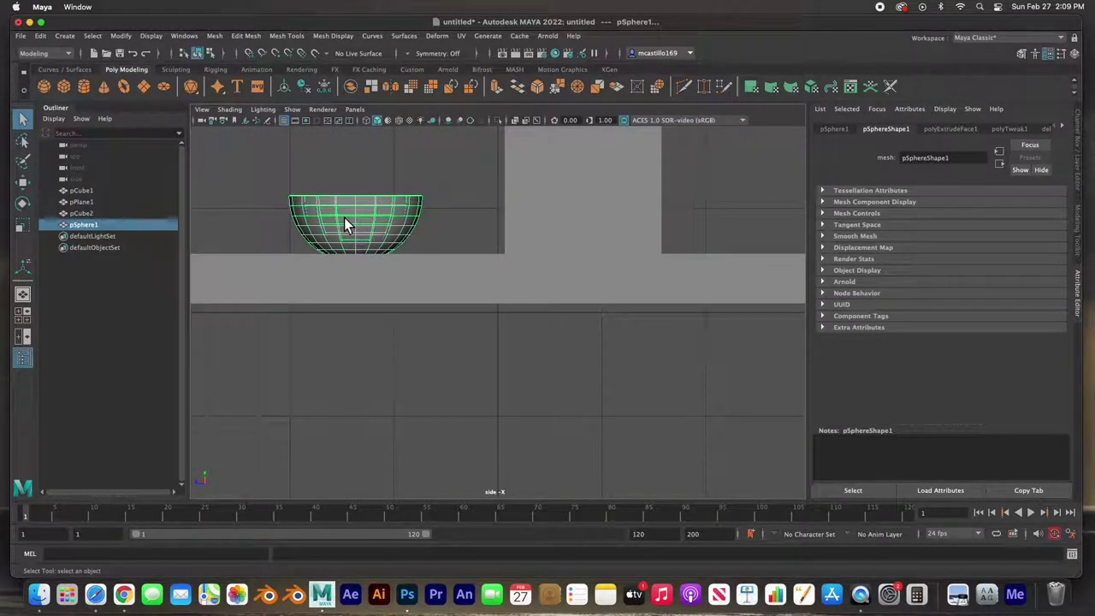
key(4)
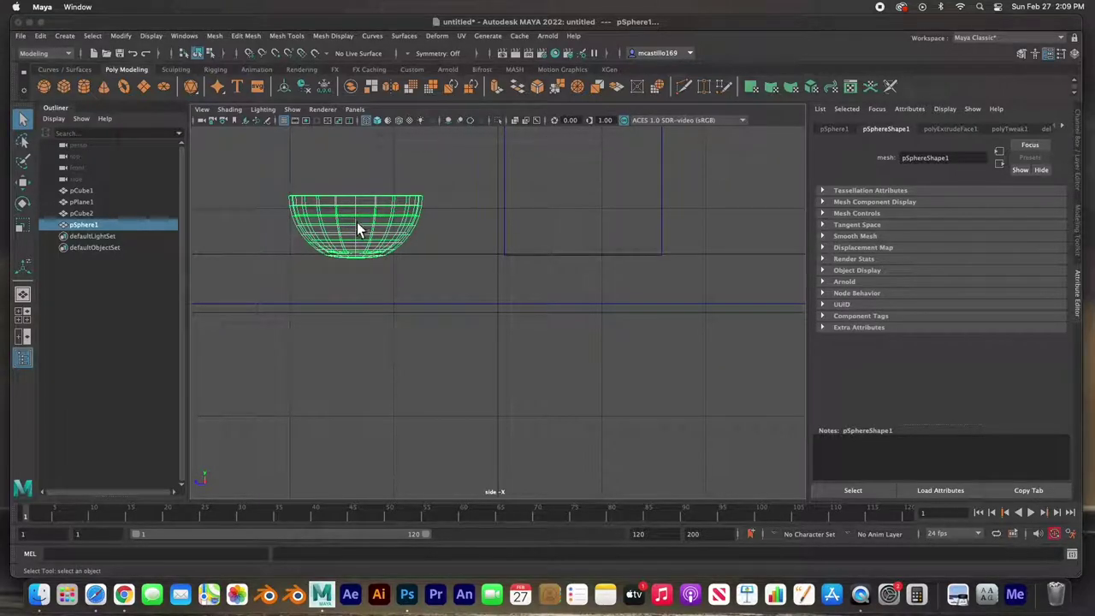
key(w)
drag(358, 195, 362, 185)
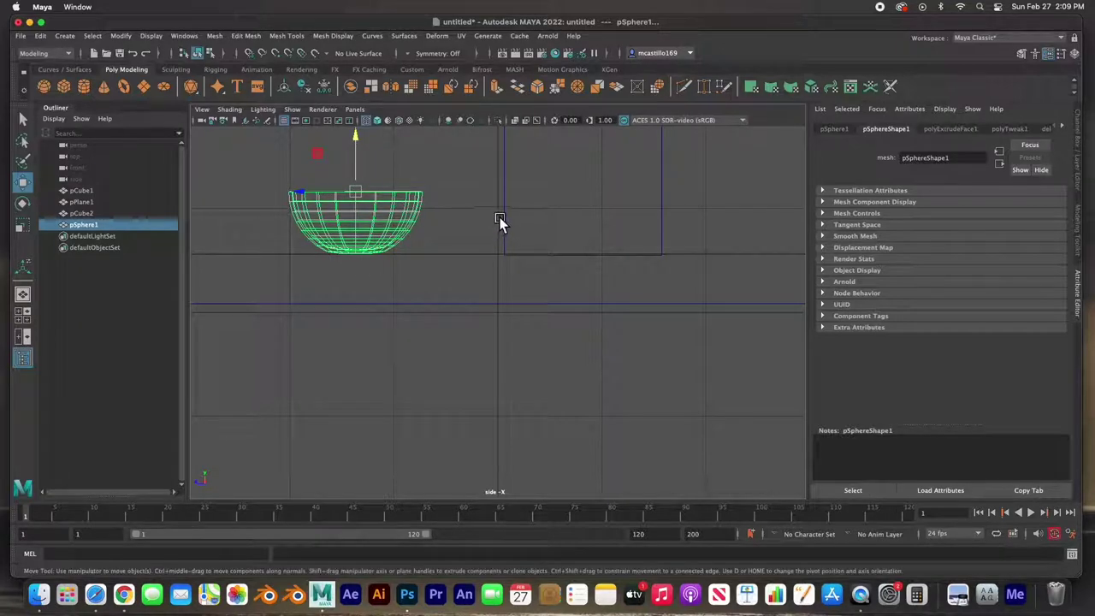
Step: Raise the tall box slightly above the slab in the side view and restore the perspective view
click(531, 236)
drag(591, 142, 587, 132)
key(space)
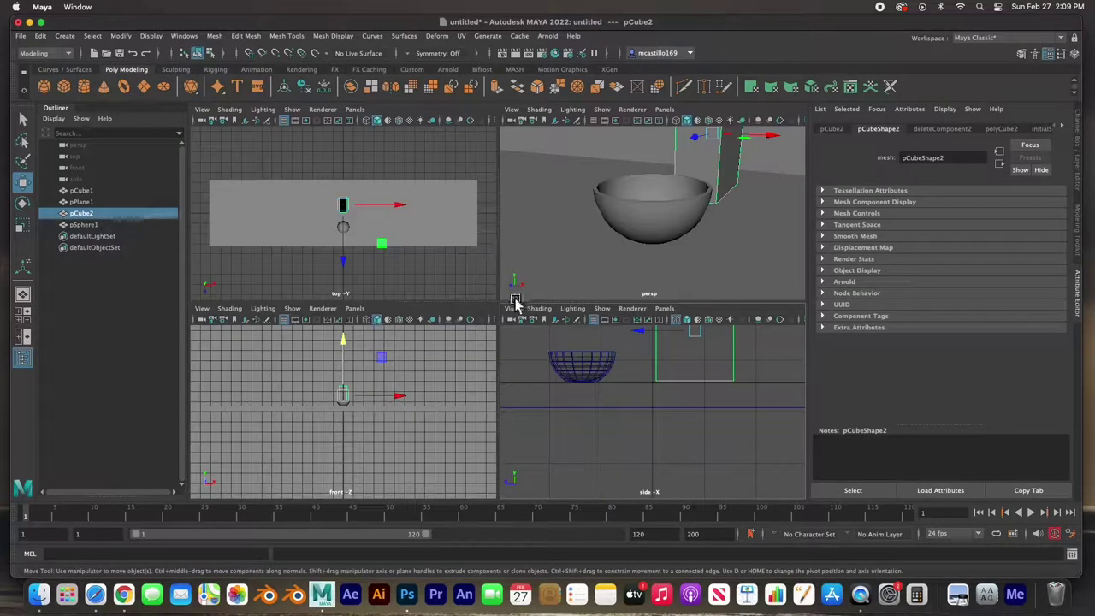
key(space)
Step: Extrude all the tall box's faces outward with a Local Translate Z of 0.0452 to thicken its walls, and clear the selection
scroll(519, 258, down, 3)
scroll(523, 255, up, 3)
key(f)
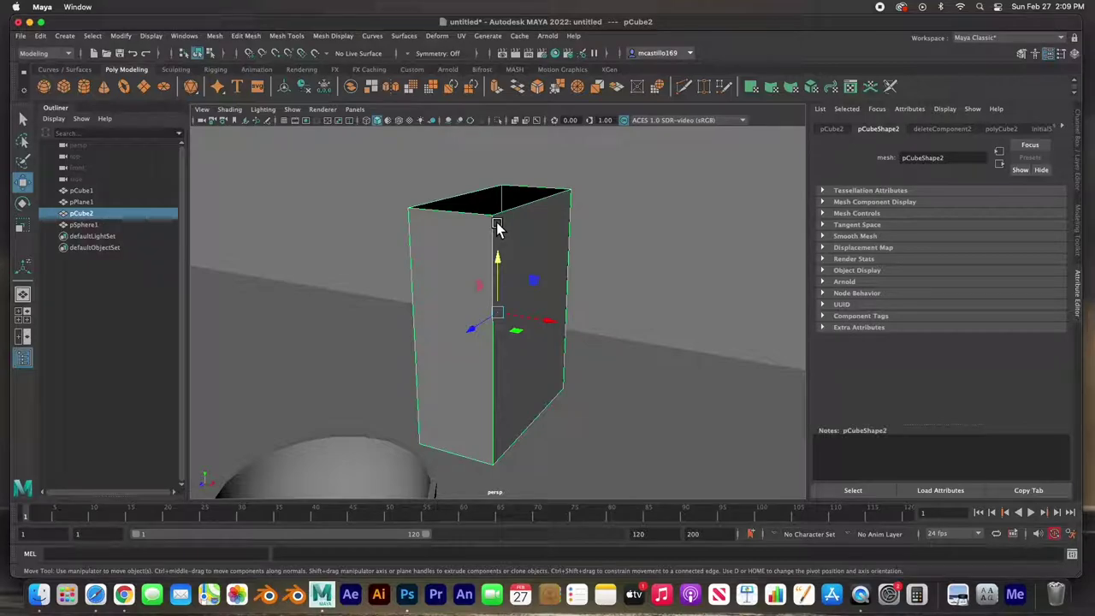
alt+drag(493, 245, 491, 254)
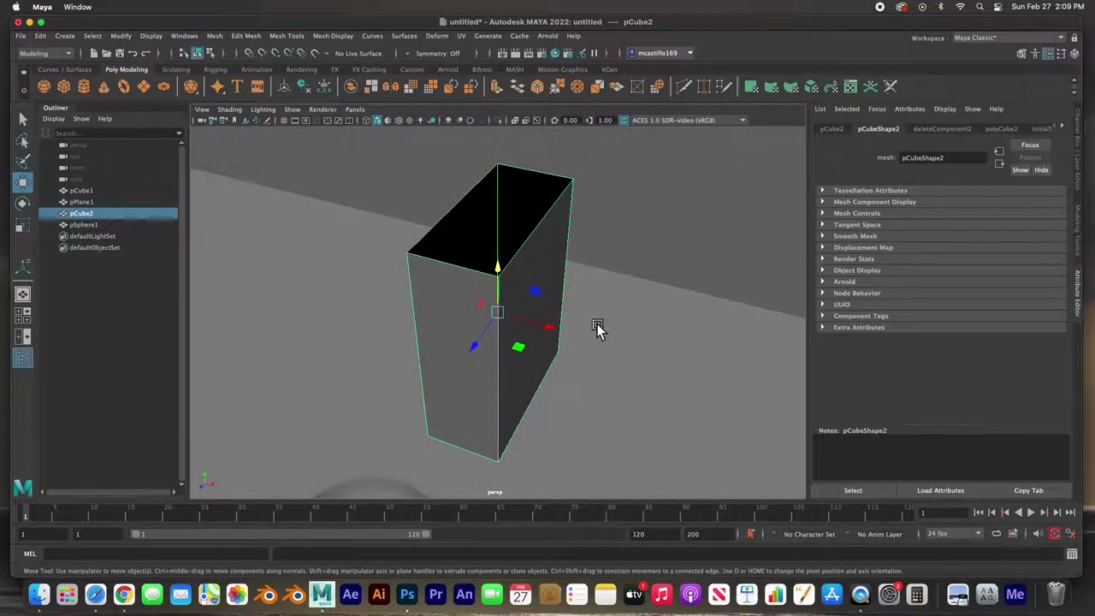
key(ctrl+e)
drag(443, 397, 441, 397)
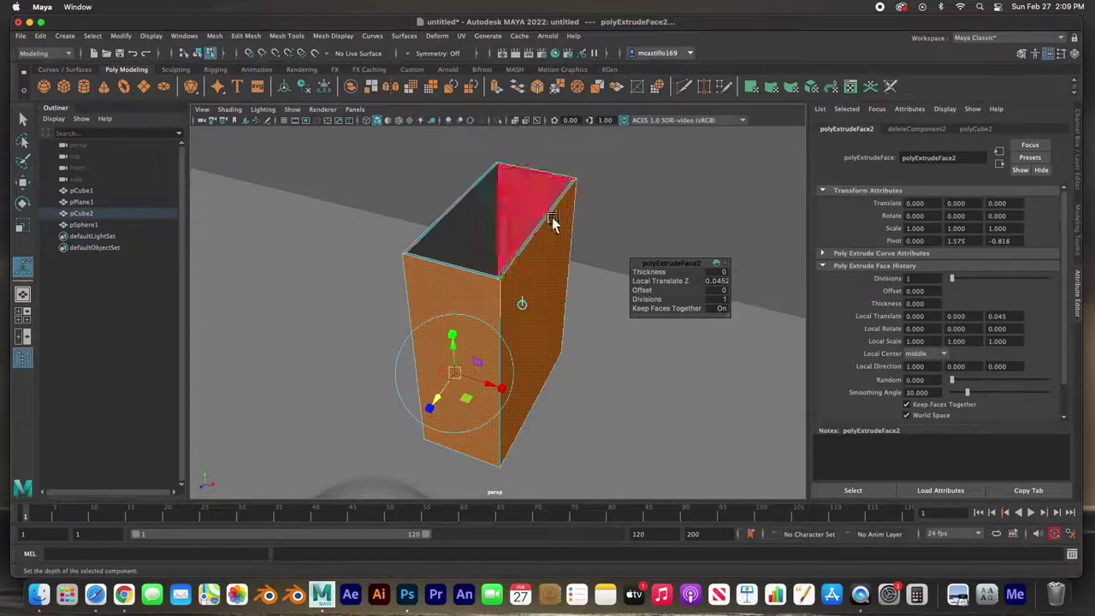
click(314, 194)
scroll(366, 311, down, 5)
alt+drag(405, 335, 405, 313)
key(q)
click(214, 237)
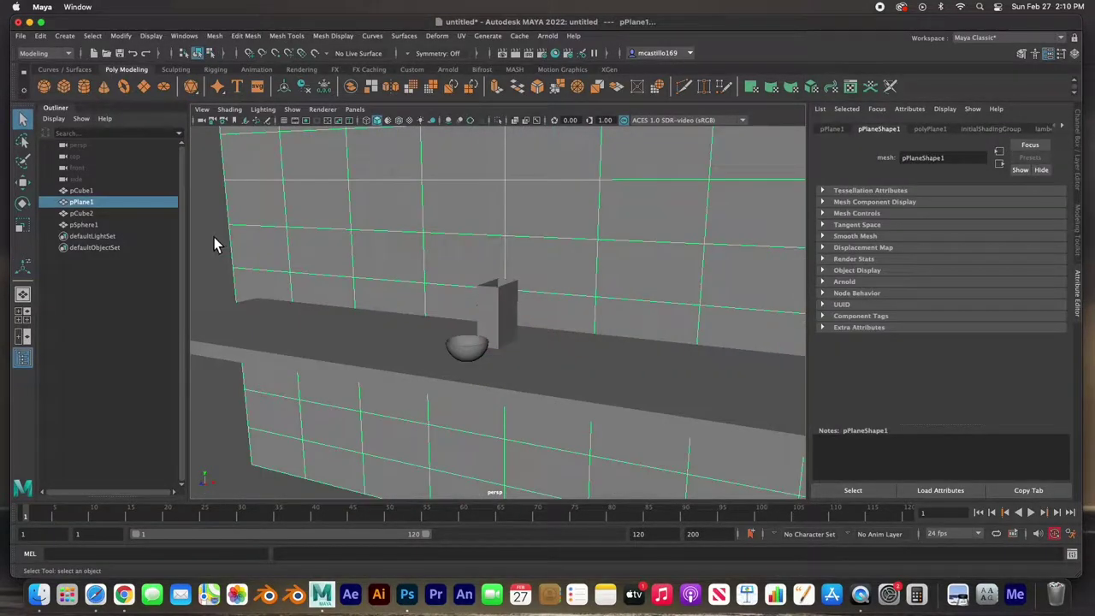
click(214, 237)
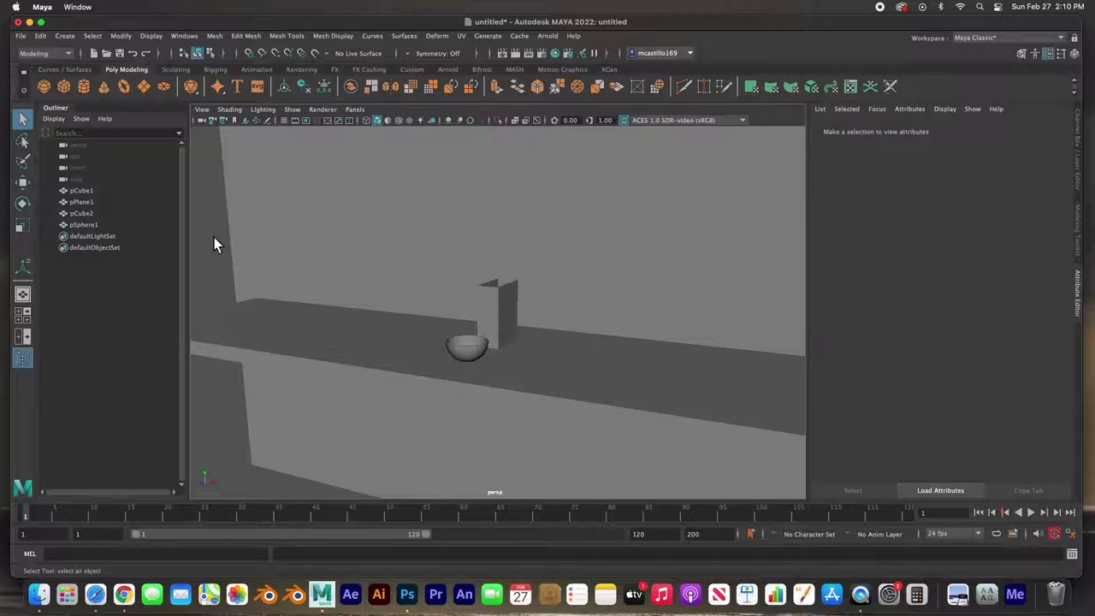
Step: Assign a new Blinn material to the tall box and set its color to dark brown
click(511, 313)
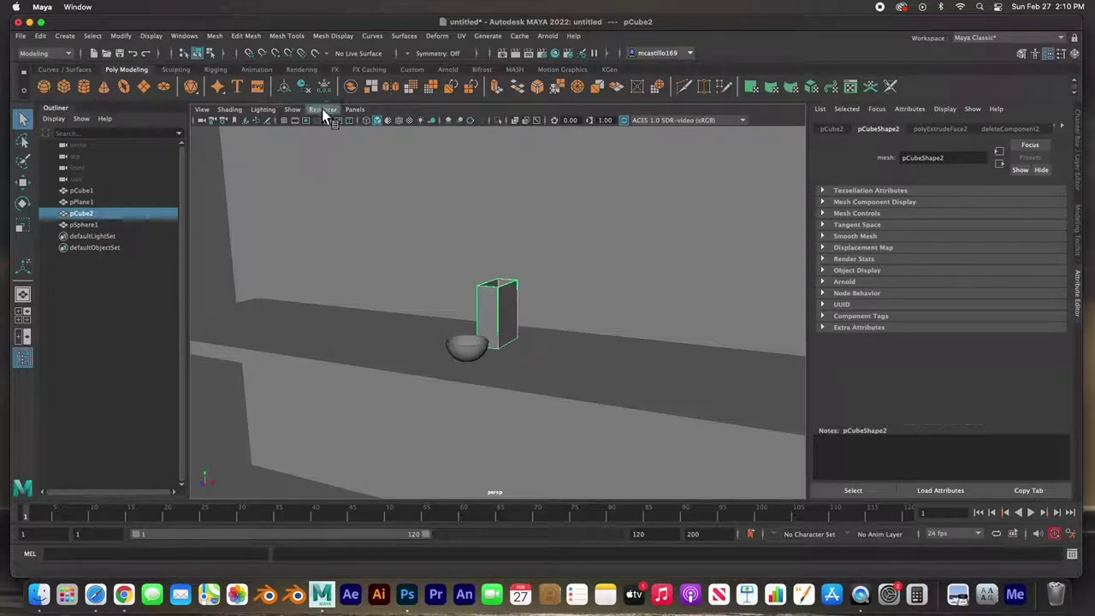
click(301, 69)
click(247, 89)
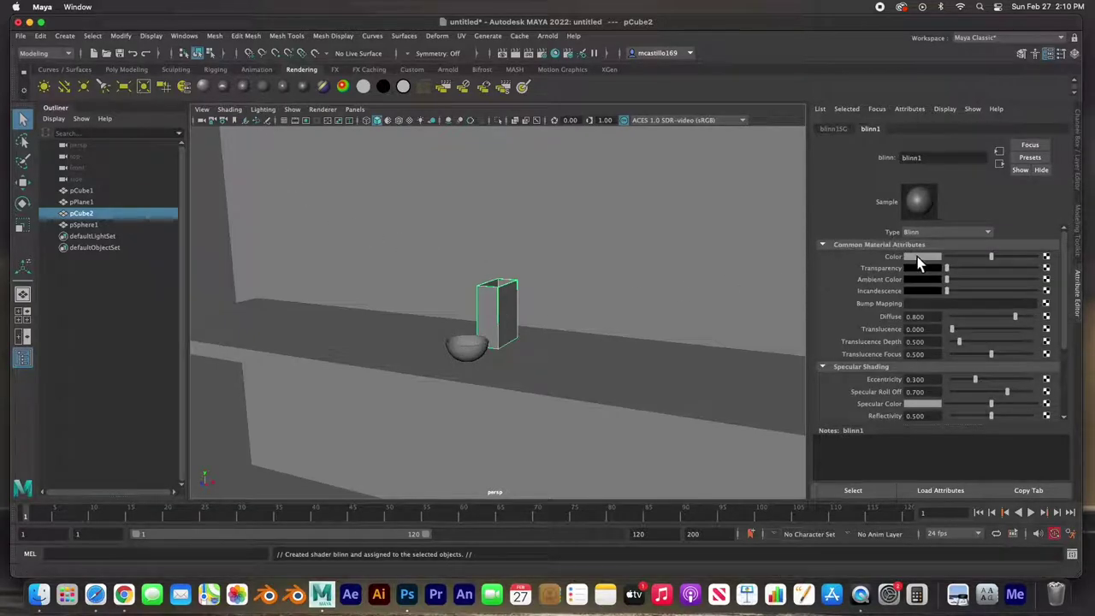
click(919, 259)
click(855, 250)
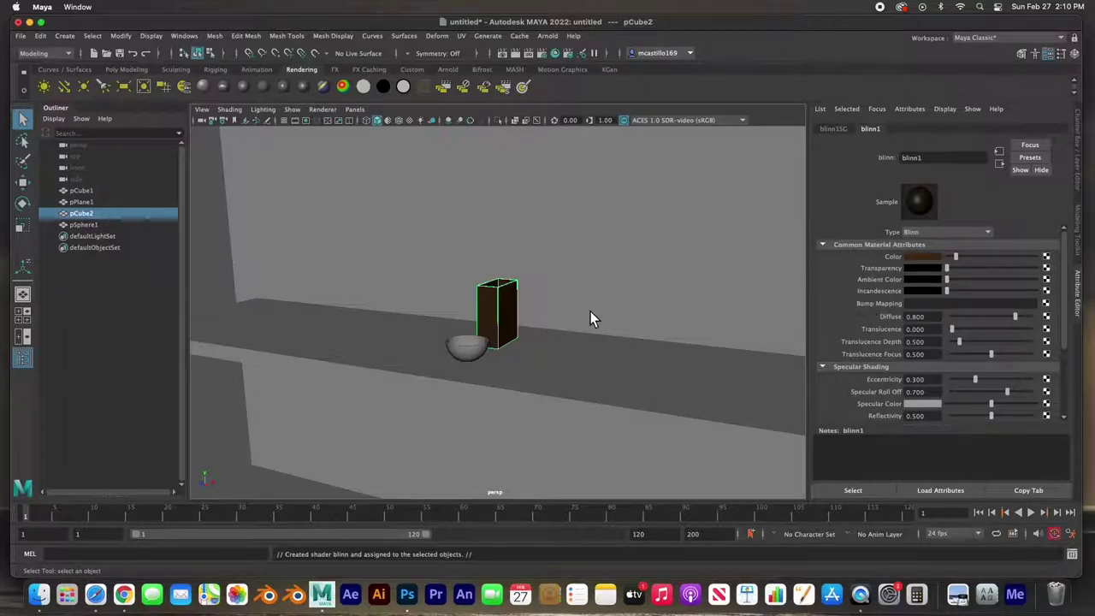
Step: Assign a new Blinn material to the bowl and set its color to white
scroll(511, 293, up, 5)
click(448, 371)
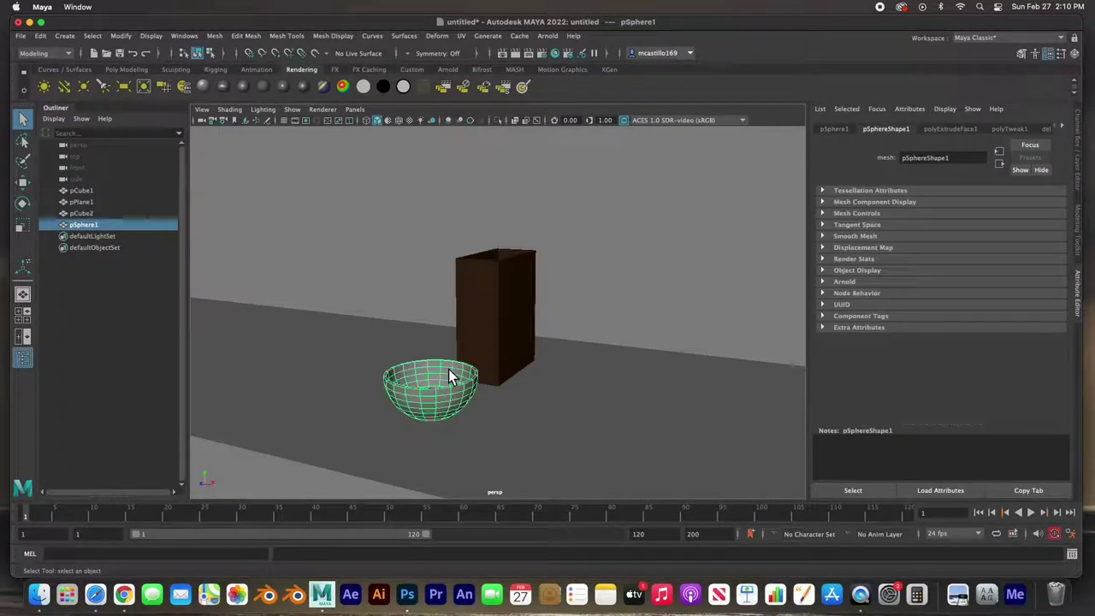
click(245, 88)
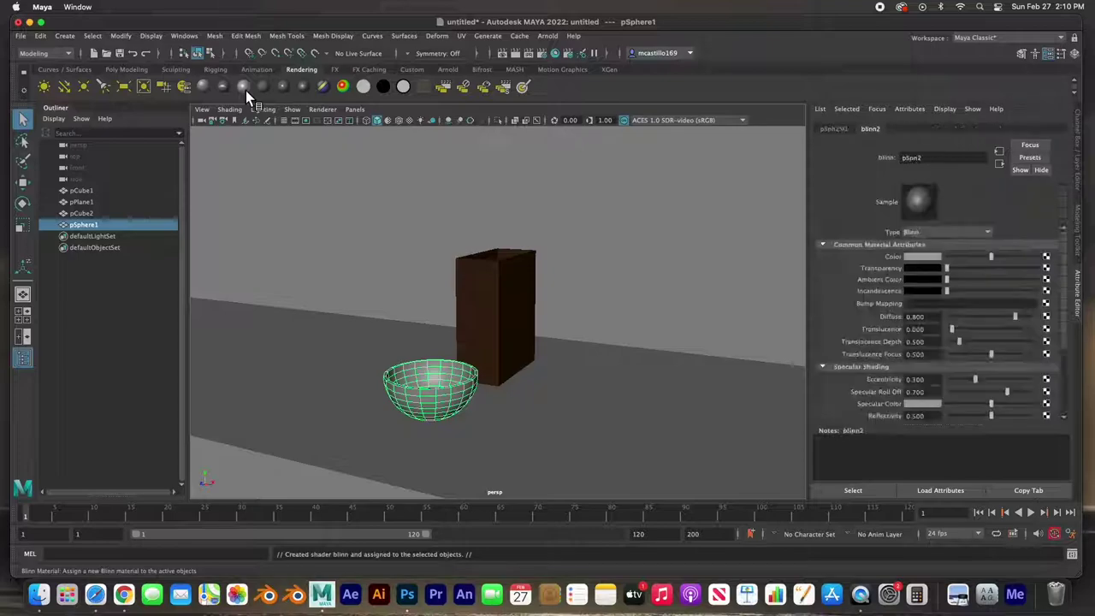
click(925, 259)
drag(906, 301, 955, 301)
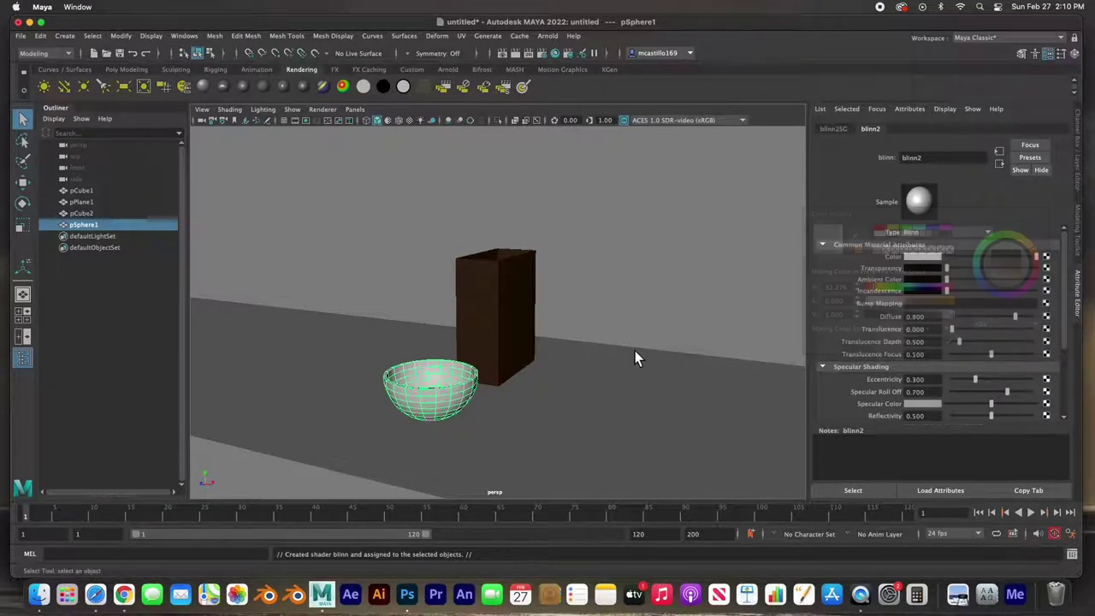
Step: Assign a new Blinn material to the tabletop slab and set its color to dark gray with a value of 0.120
click(597, 378)
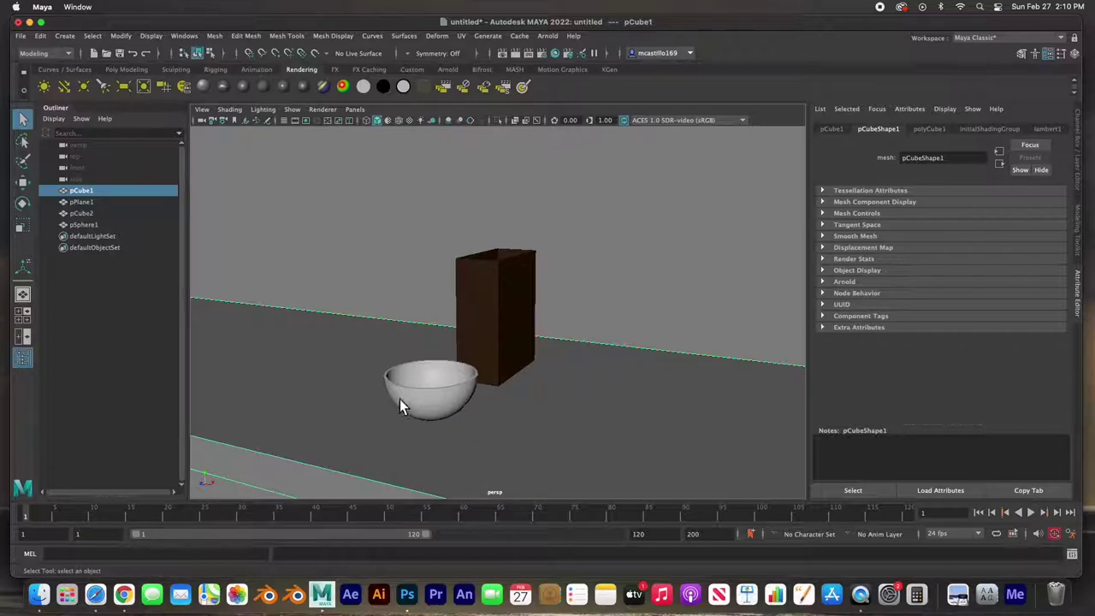
click(245, 91)
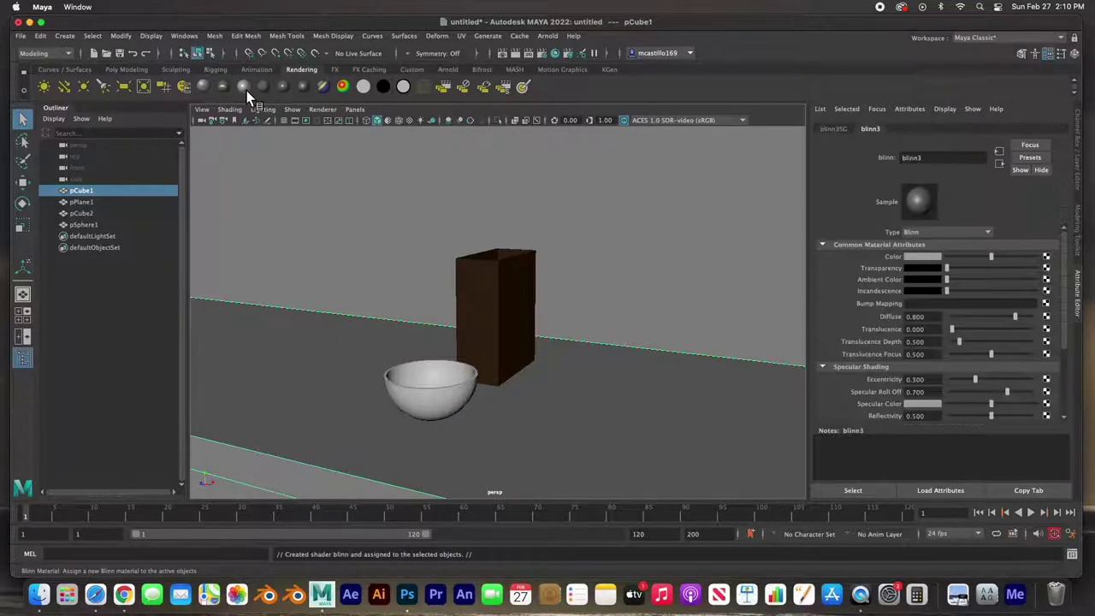
click(922, 258)
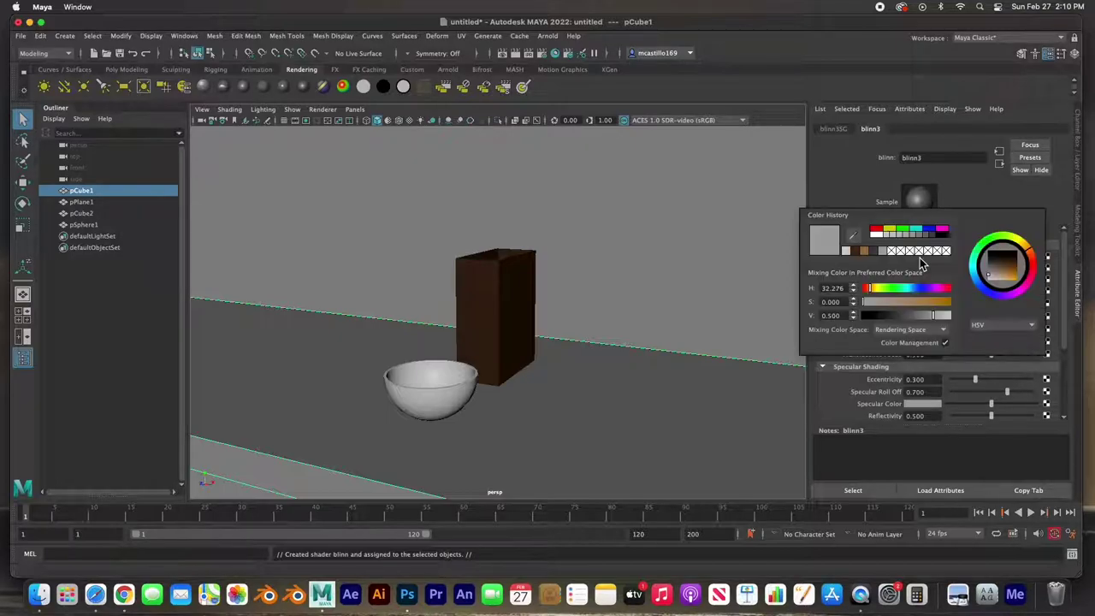
click(874, 253)
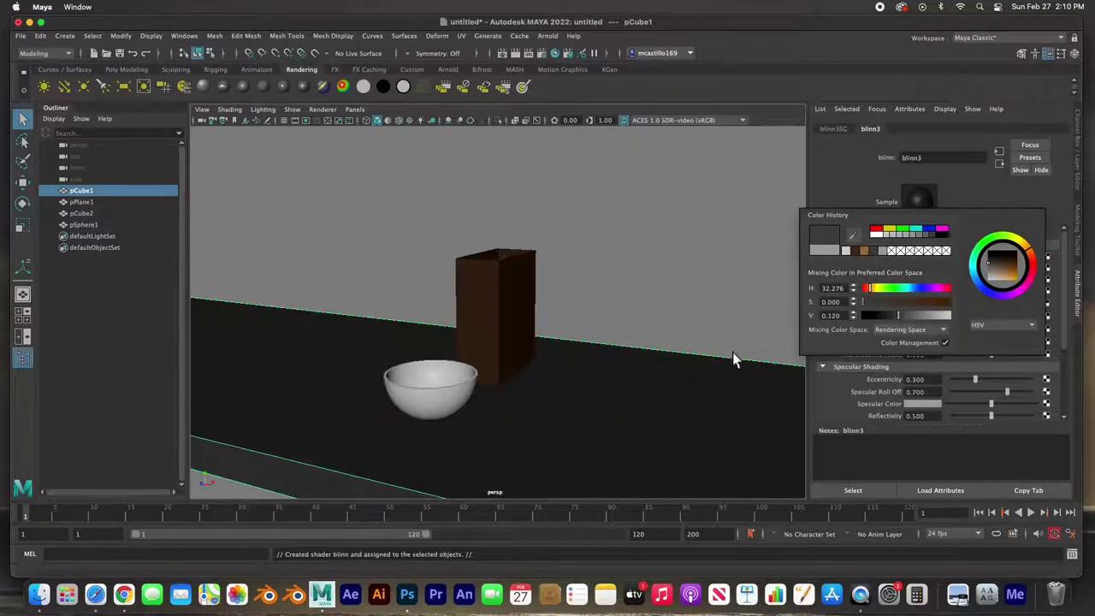
Step: Assign a new Lambert material to the back wall plane behind the slab
click(395, 255)
scroll(403, 282, down, 5)
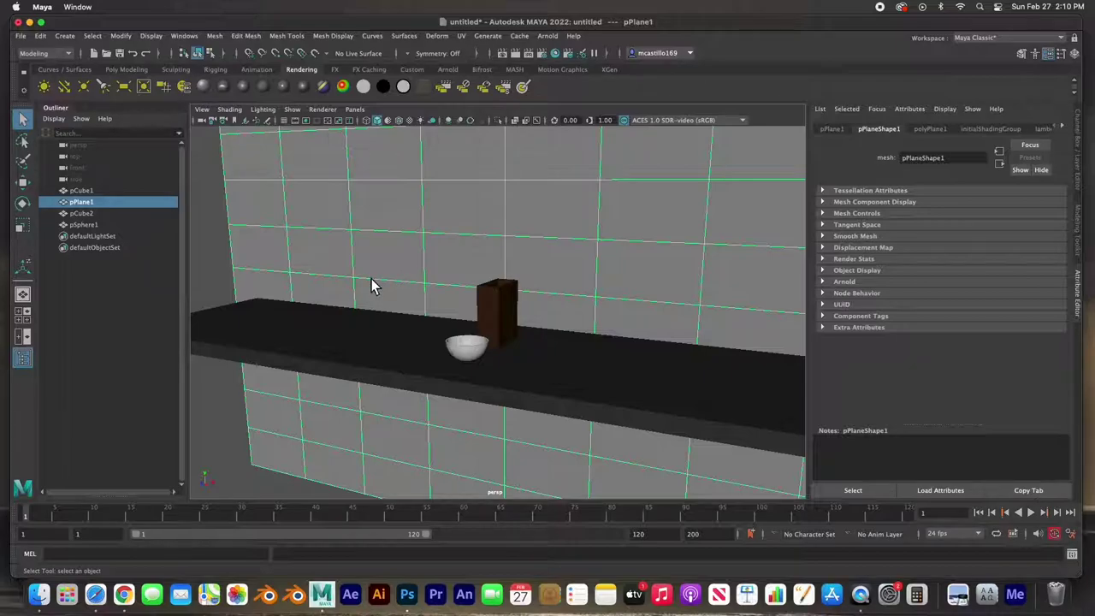
scroll(367, 282, down, 3)
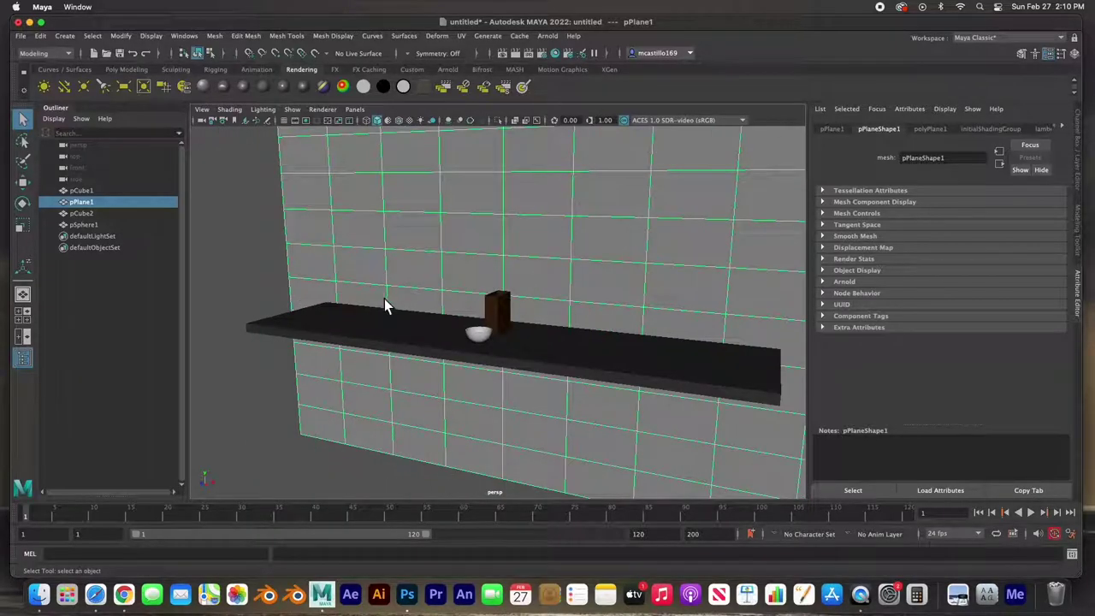
scroll(384, 301, down, 5)
click(431, 295)
click(436, 273)
alt+drag(410, 325, 439, 325)
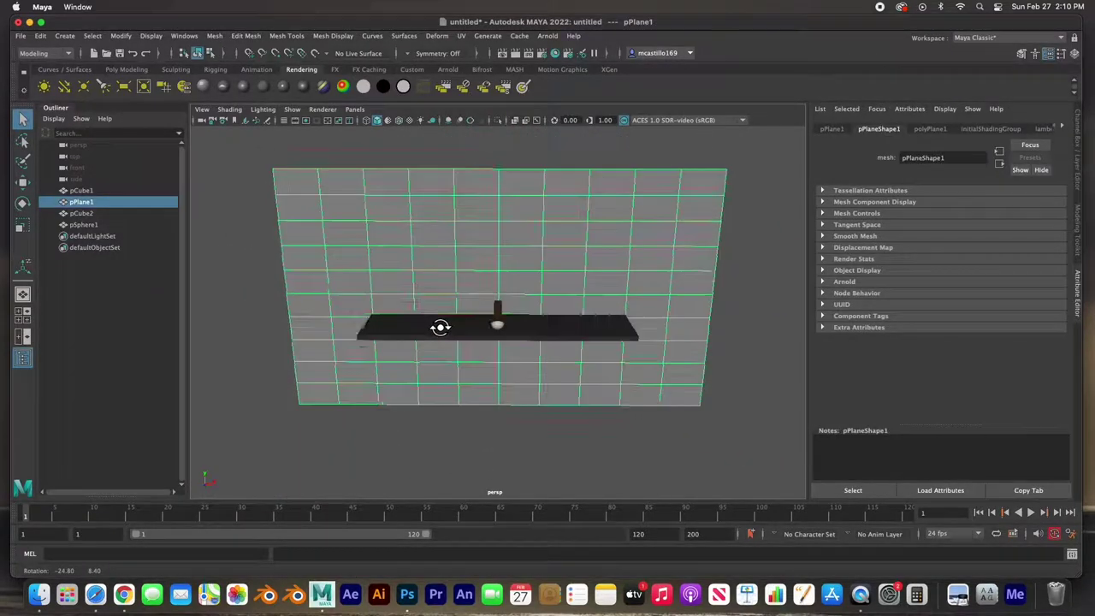
click(267, 90)
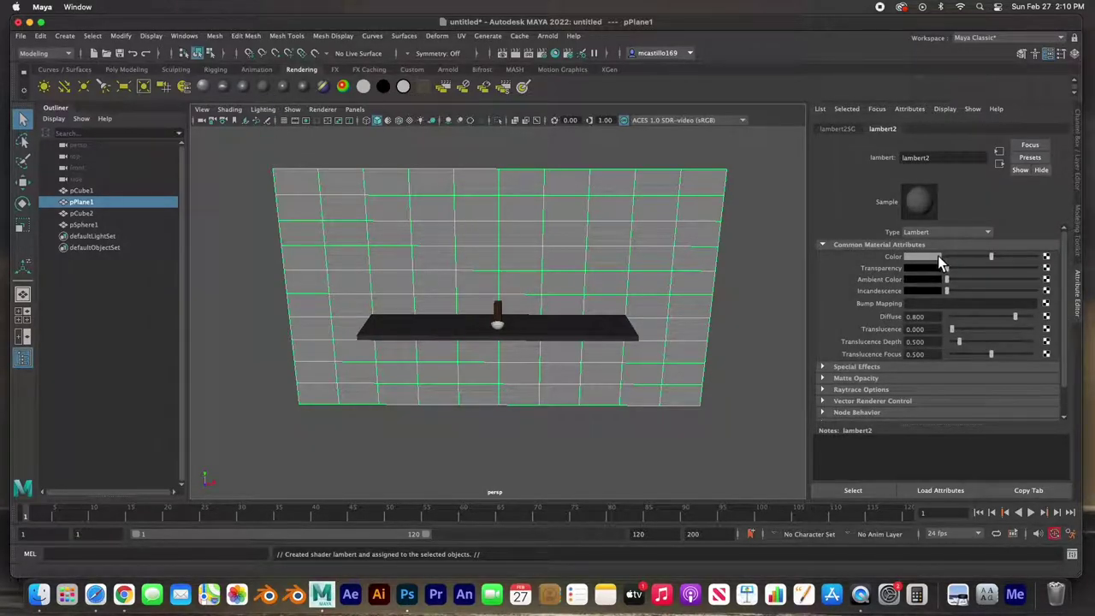
Step: Map a File texture with the image Kitchen BG.jpg to the wall material's color and turn on textured display
click(1046, 256)
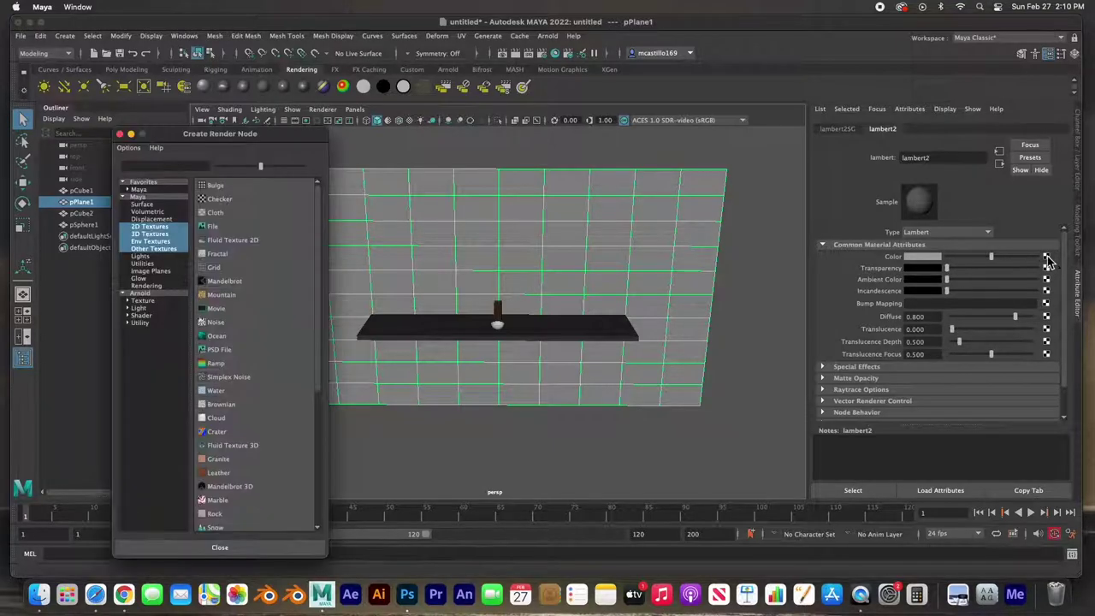
click(222, 227)
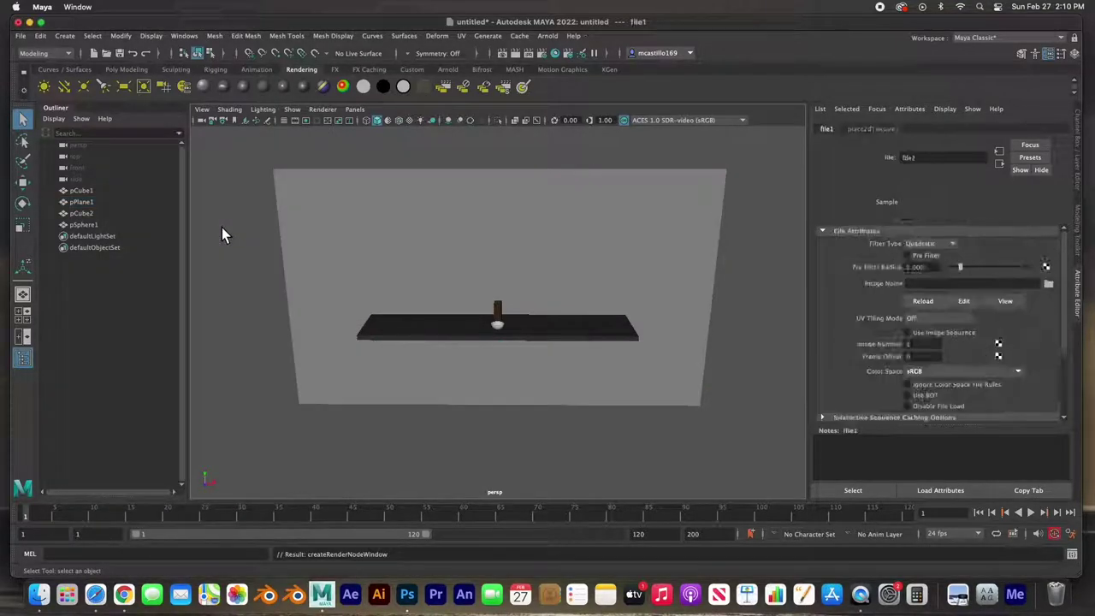
click(1049, 285)
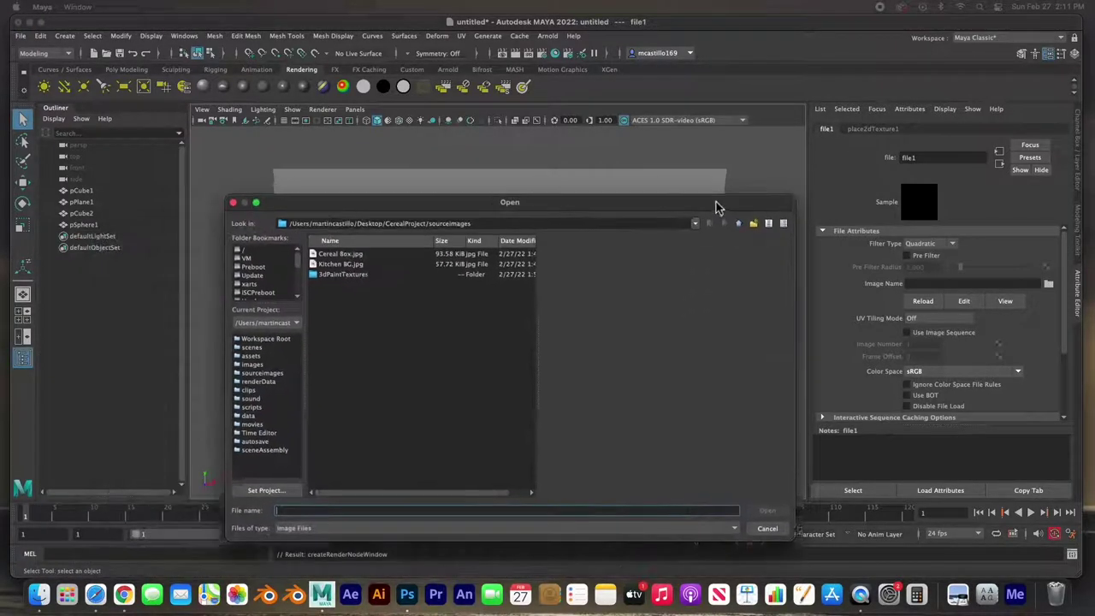
click(340, 255)
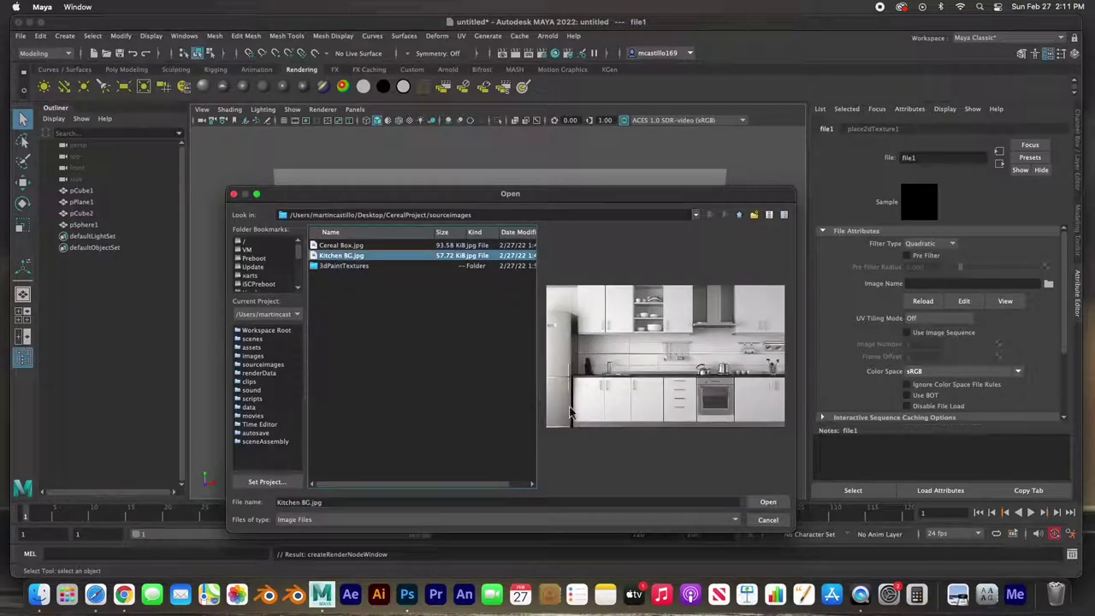
click(767, 502)
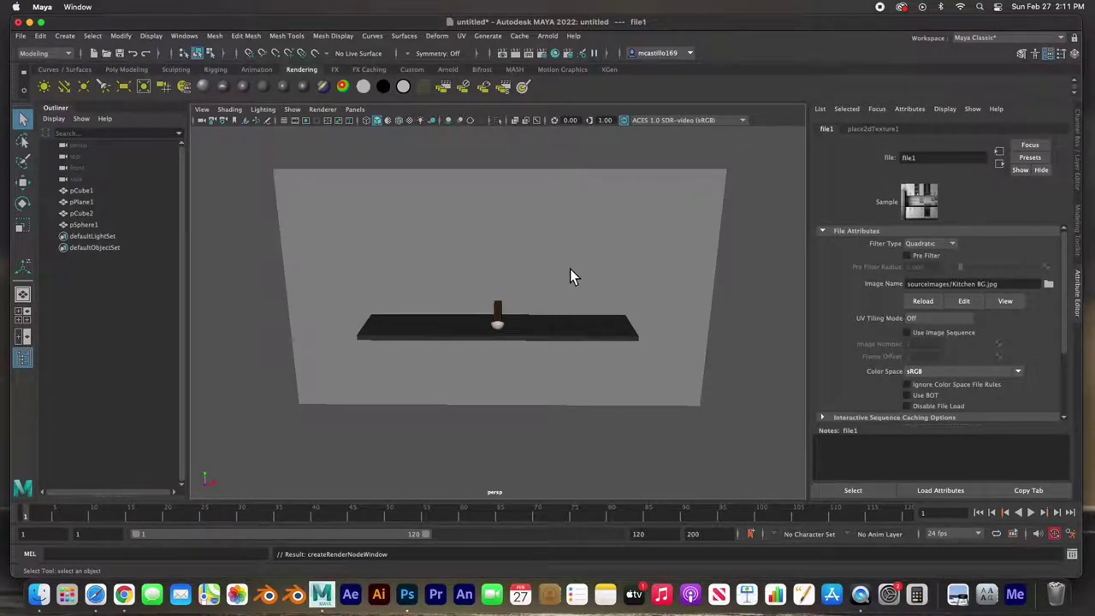
key(6)
scroll(568, 274, up, 8)
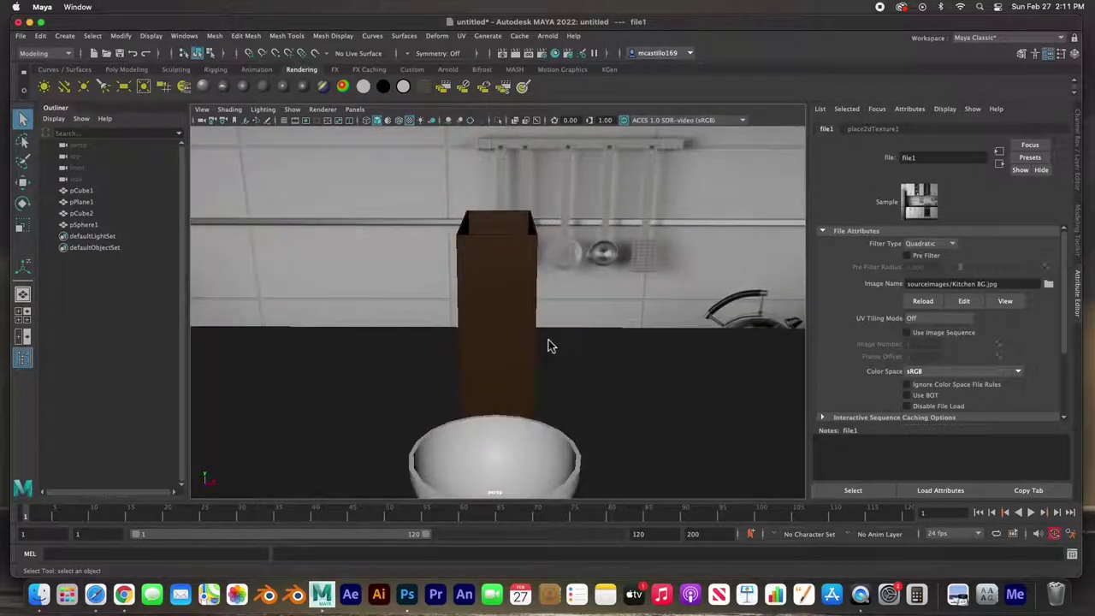
scroll(552, 340, down, 10)
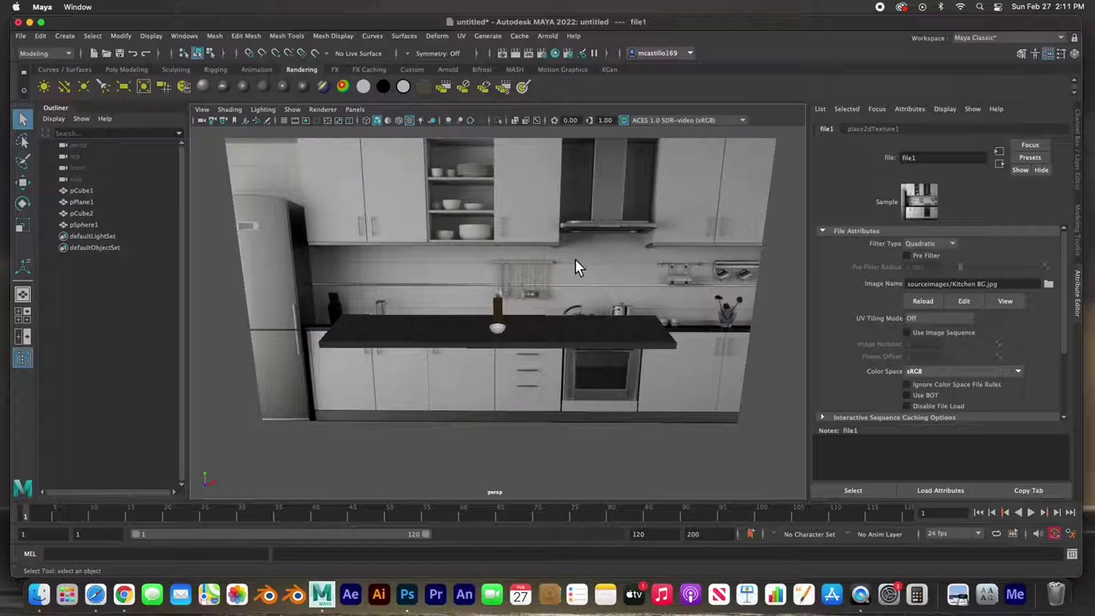
Step: Scale the kitchen wall plane down to about 39.7 in X and 22.8 in Y and Z
click(582, 313)
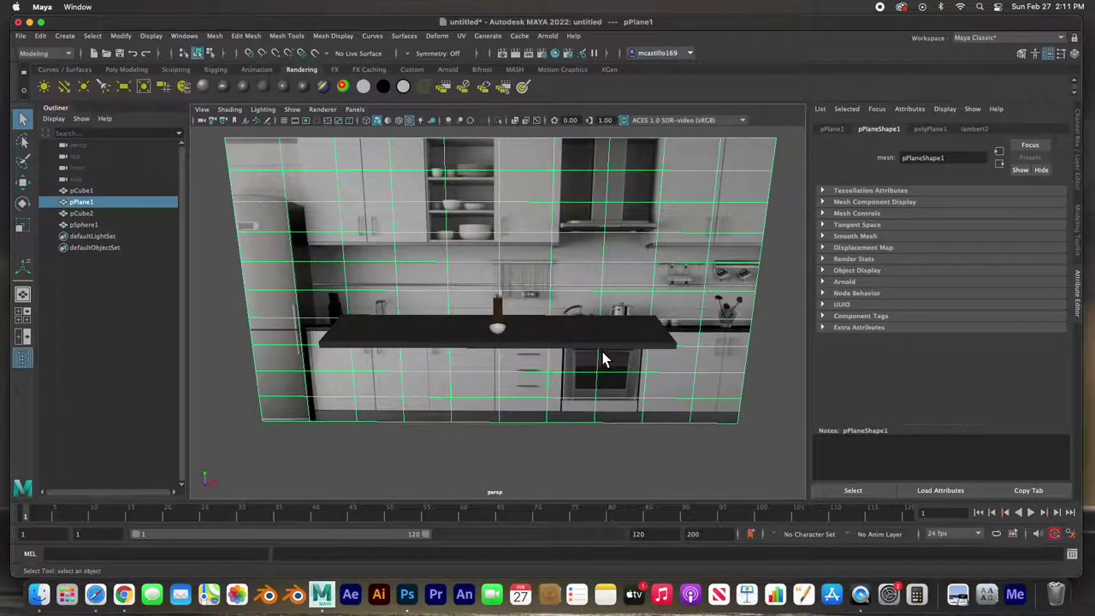
key(r)
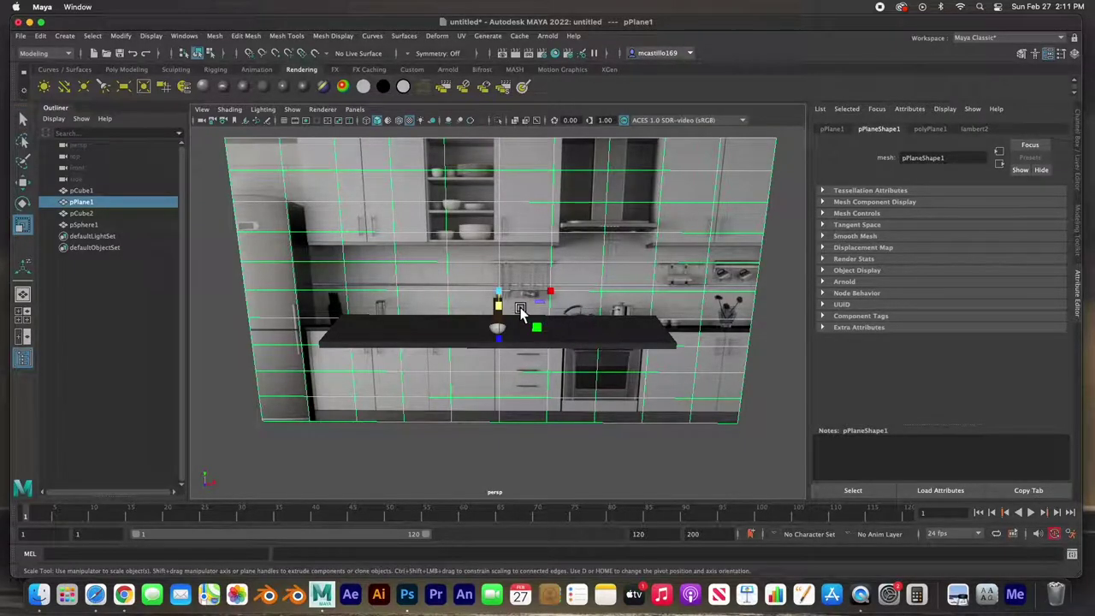
drag(499, 298, 442, 296)
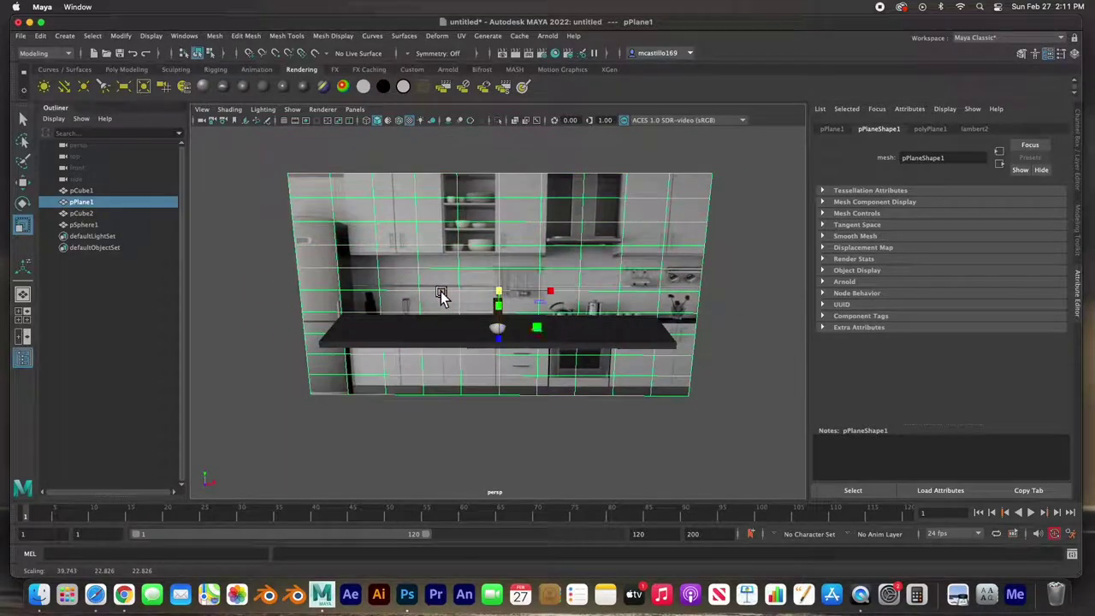
Step: Move the kitchen wall plane back from the slab with a Z translation of about -21.7 cm and clear the selection
alt+drag(619, 395, 540, 379)
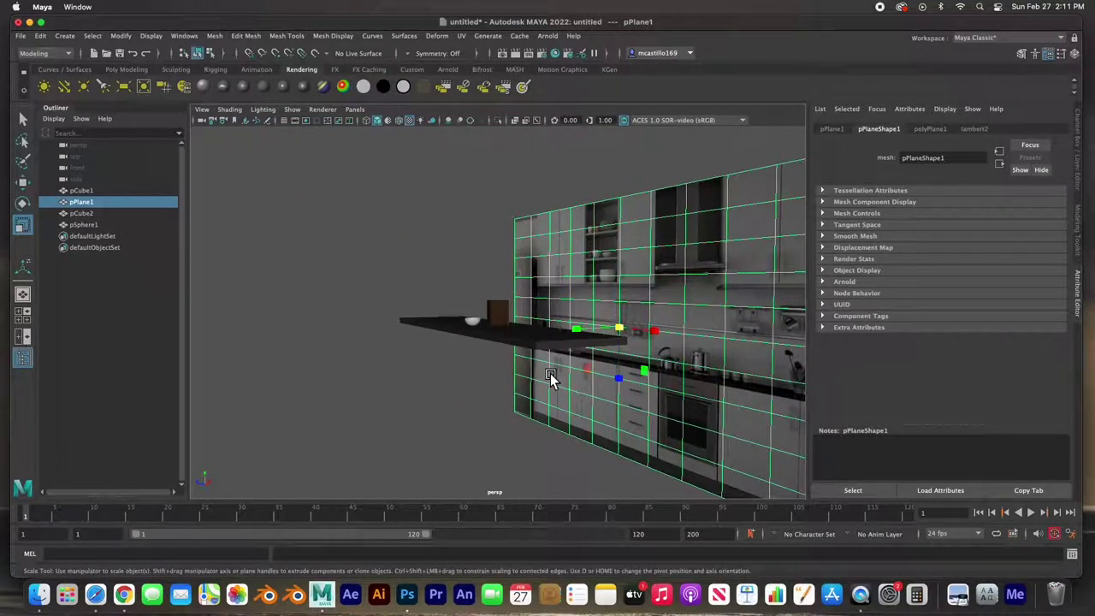
key(w)
drag(579, 334, 656, 325)
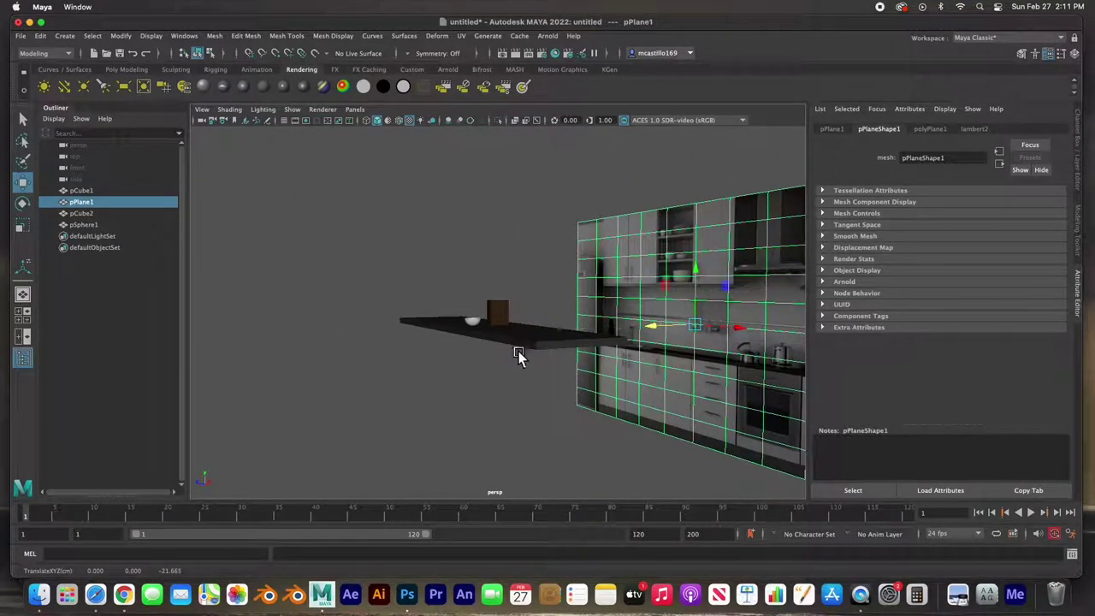
click(487, 379)
Step: Select the wide outer face of the tall box and assign a new Blinn material to it alone
alt+drag(465, 377, 527, 358)
scroll(526, 366, up, 6)
alt+drag(534, 352, 467, 345)
click(497, 315)
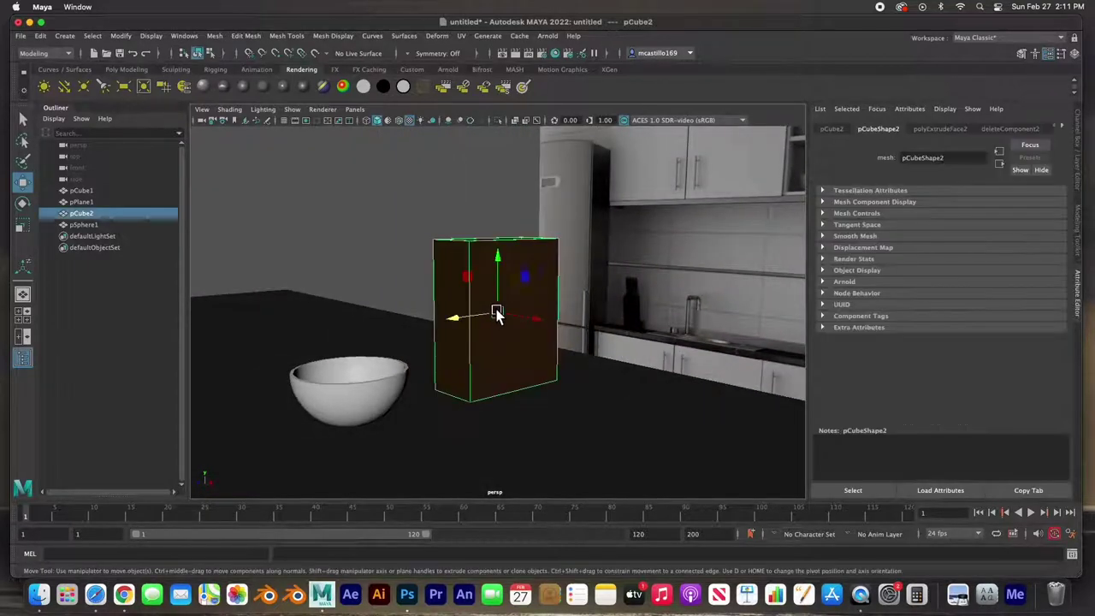
right_click(446, 263)
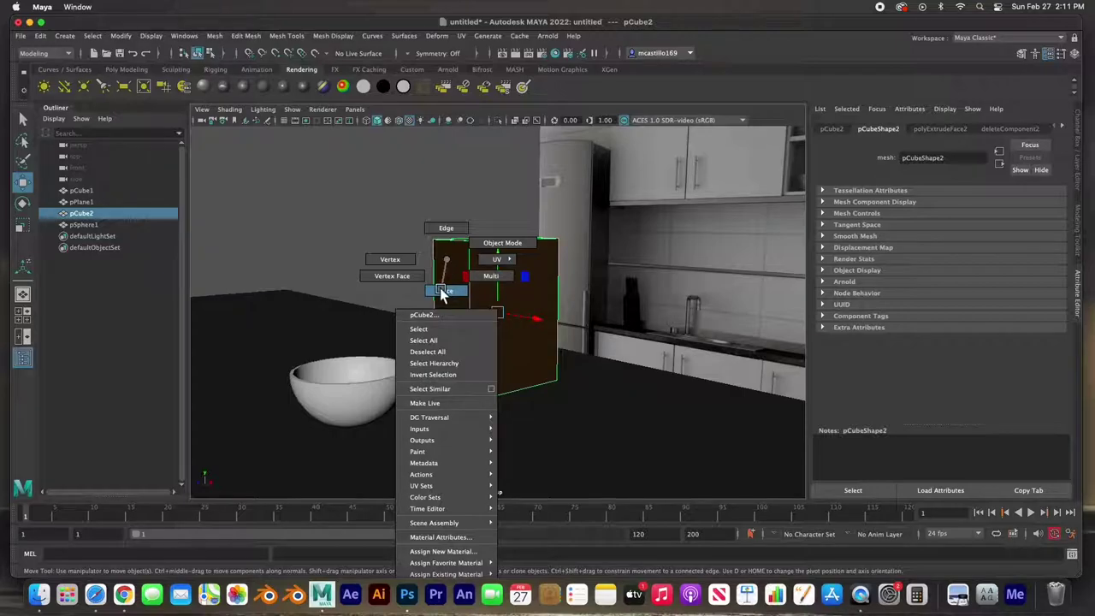
click(445, 291)
click(541, 257)
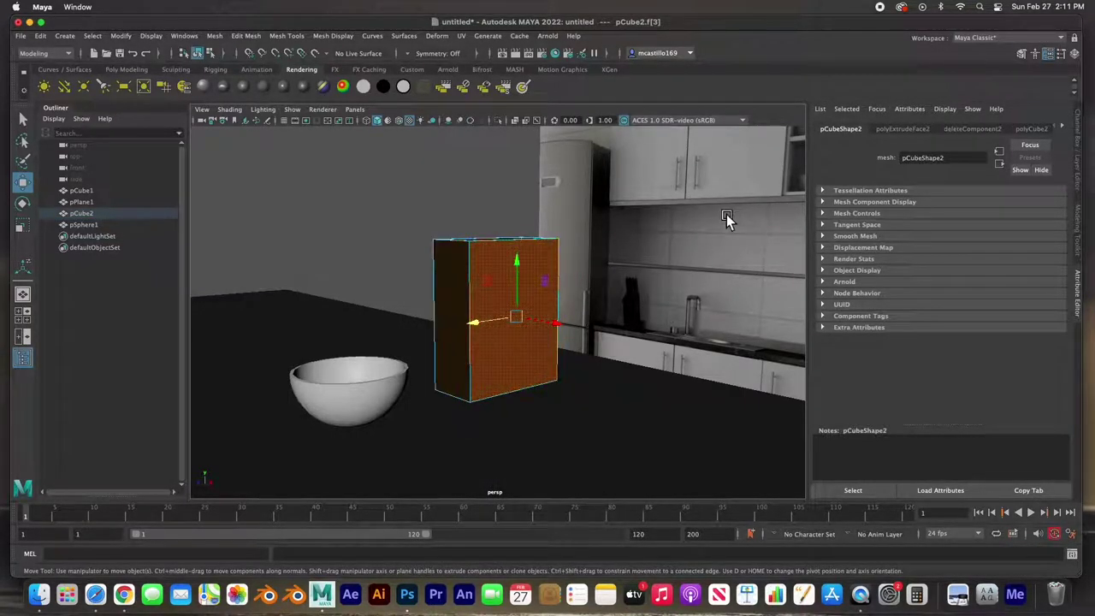
click(243, 89)
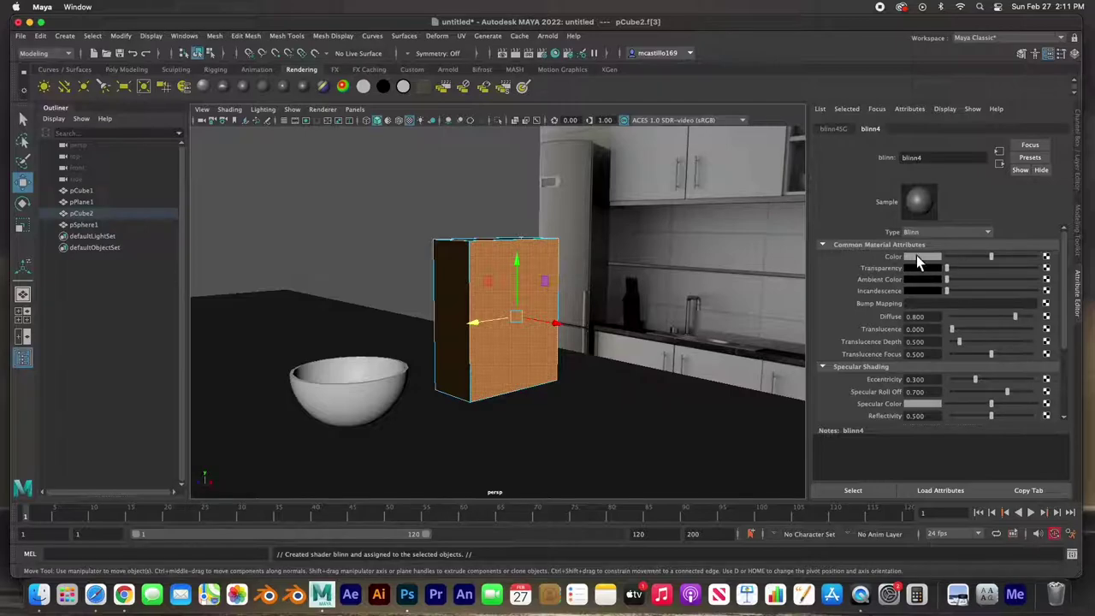
Step: Map a File texture with the image Cereal Box.jpg to the color of the box face's Blinn material
click(1045, 259)
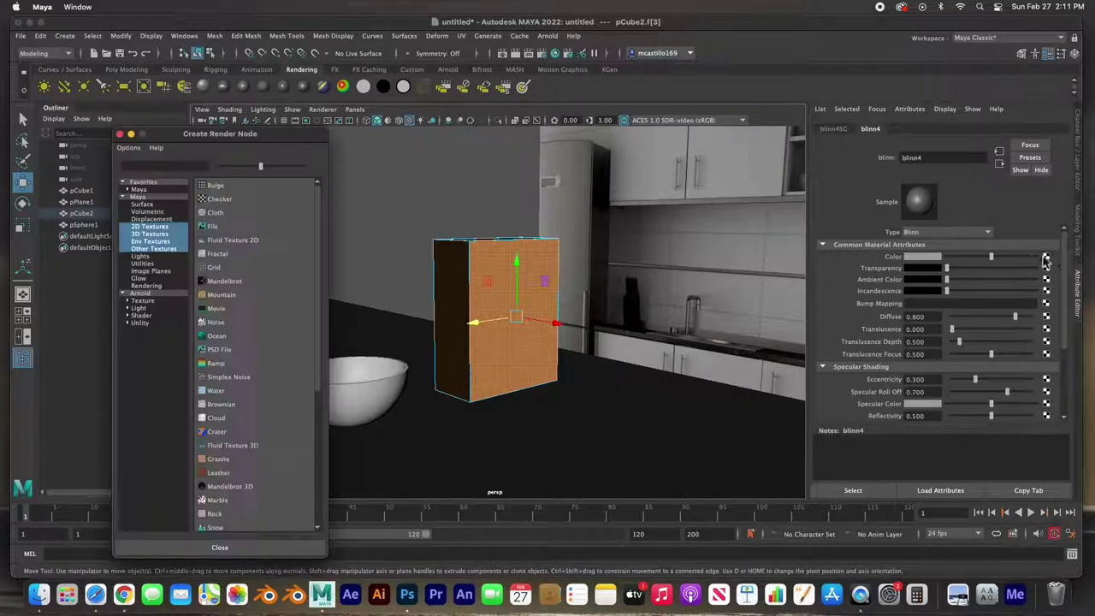
click(211, 228)
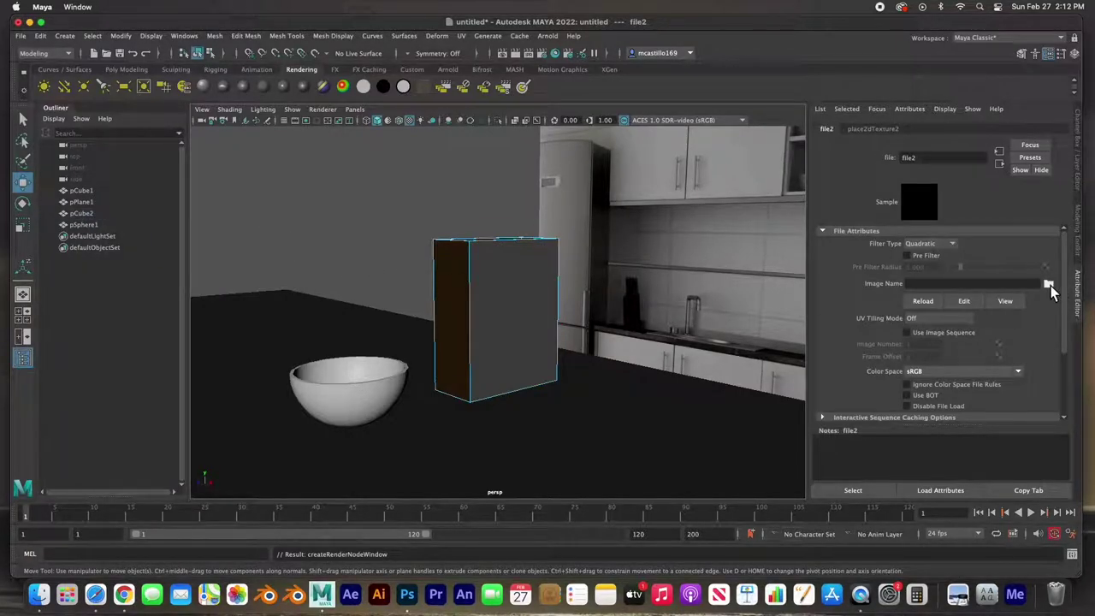
click(1048, 285)
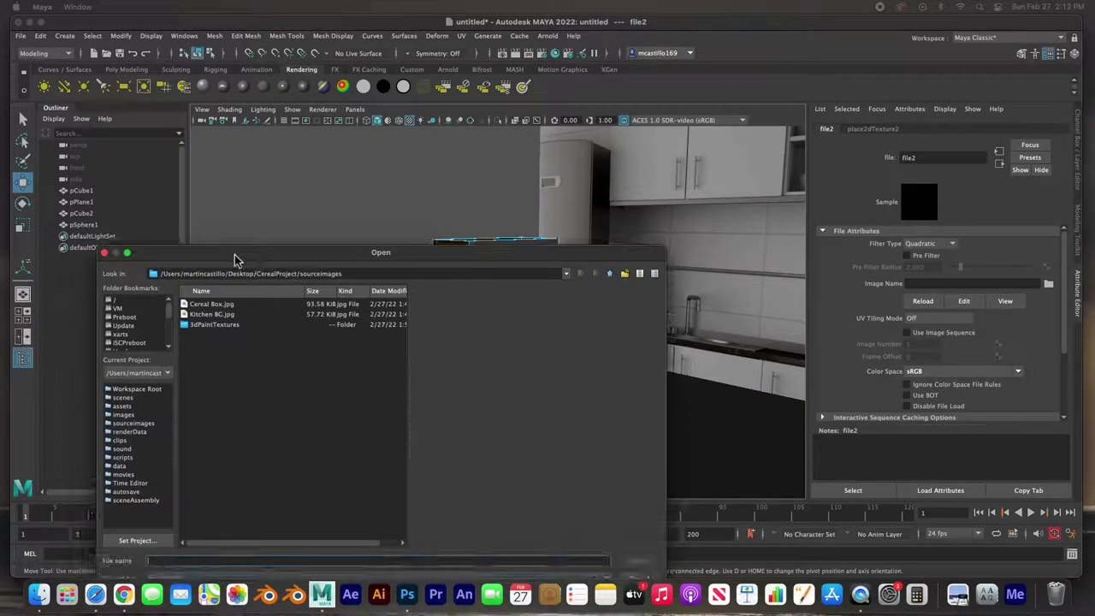
click(208, 304)
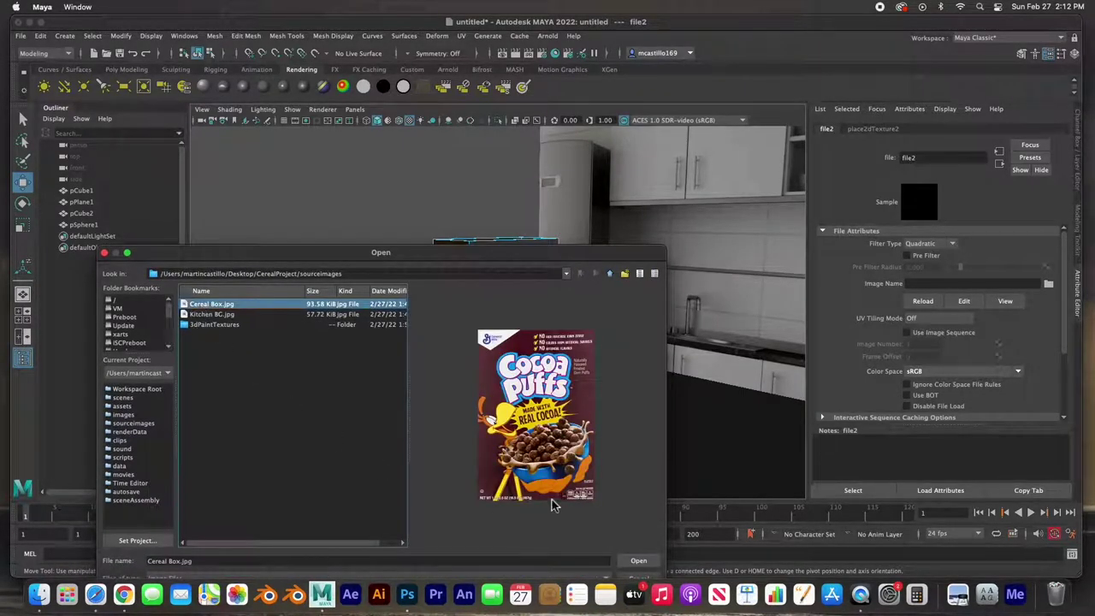
click(637, 560)
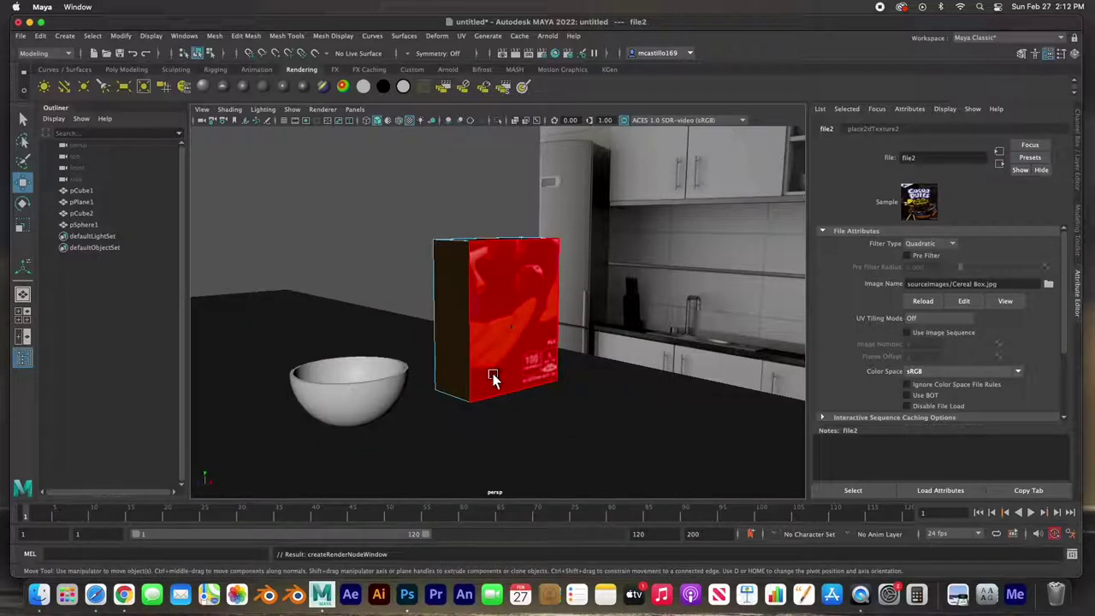
Step: Apply planar UV mapping to the cereal box's front face, fitted to the bounding box and projected from the X axis, and clear the selection
click(502, 309)
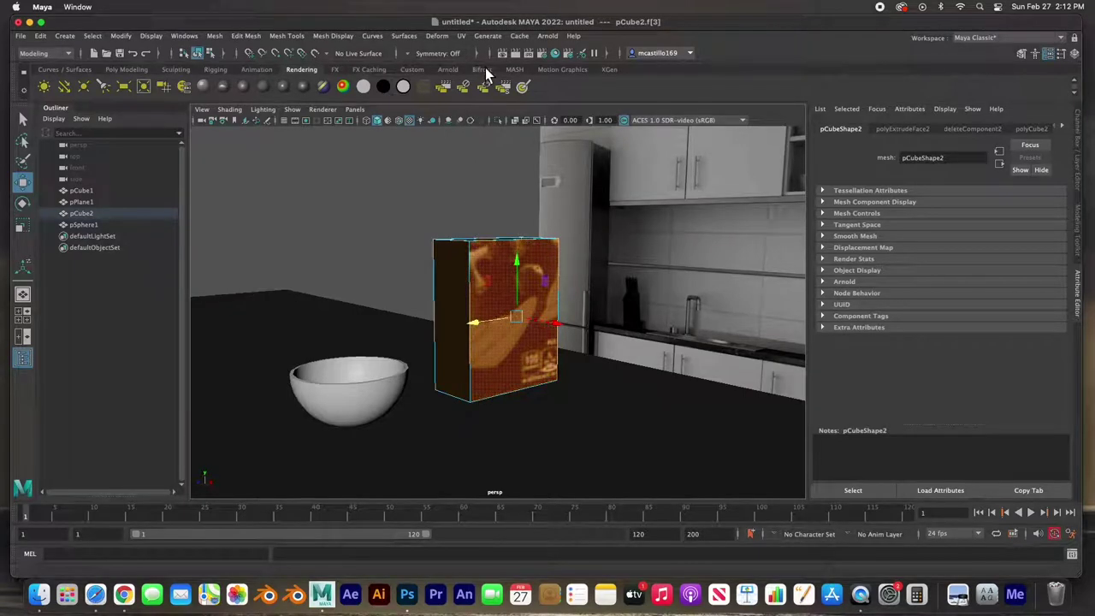
click(465, 39)
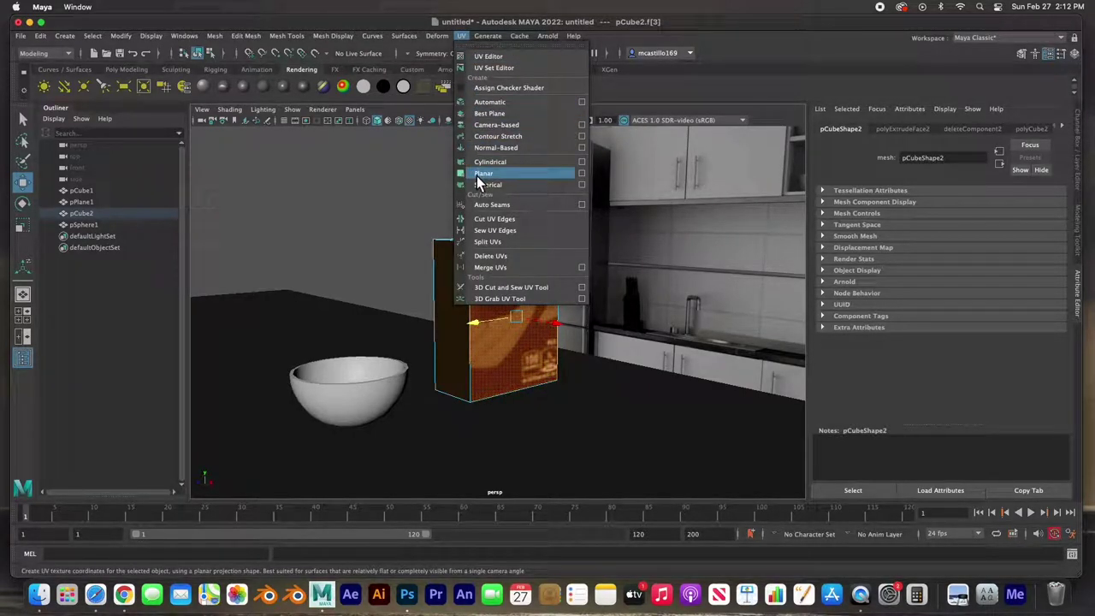
click(583, 175)
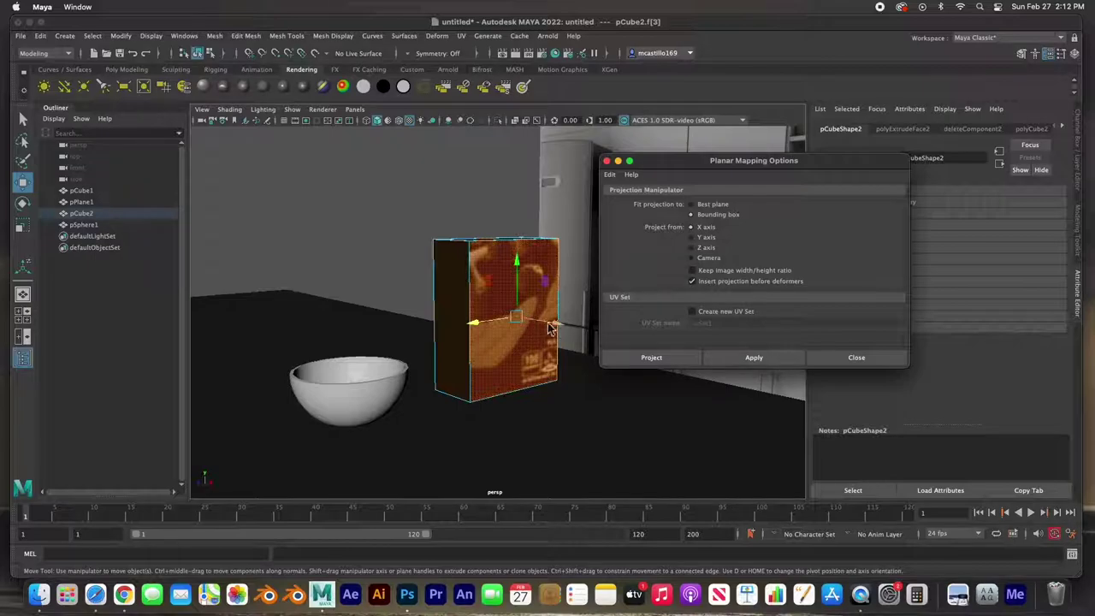
click(762, 360)
click(651, 357)
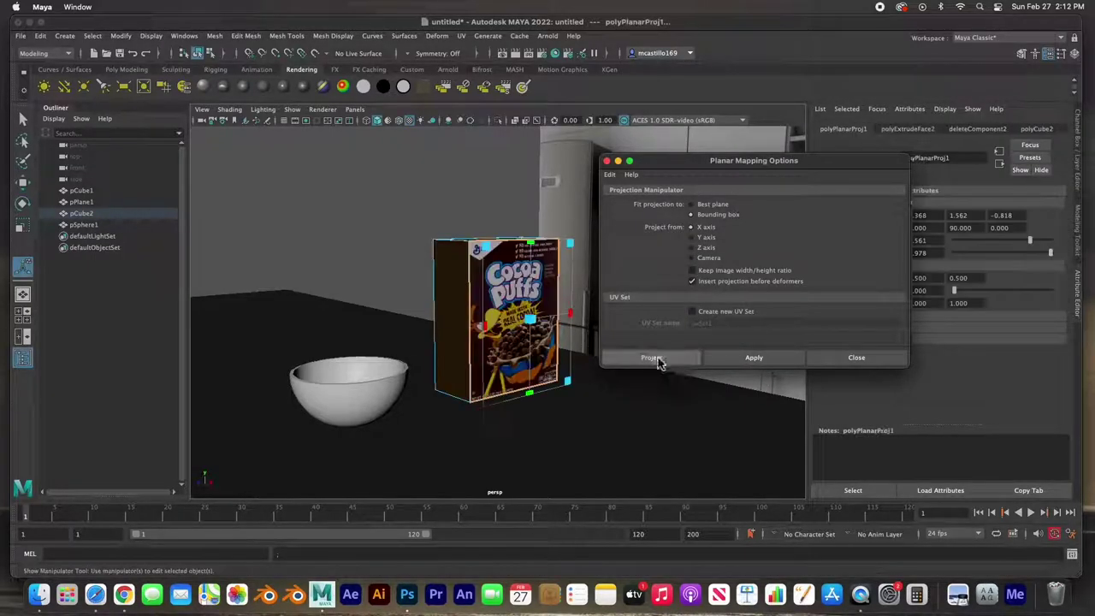
click(368, 197)
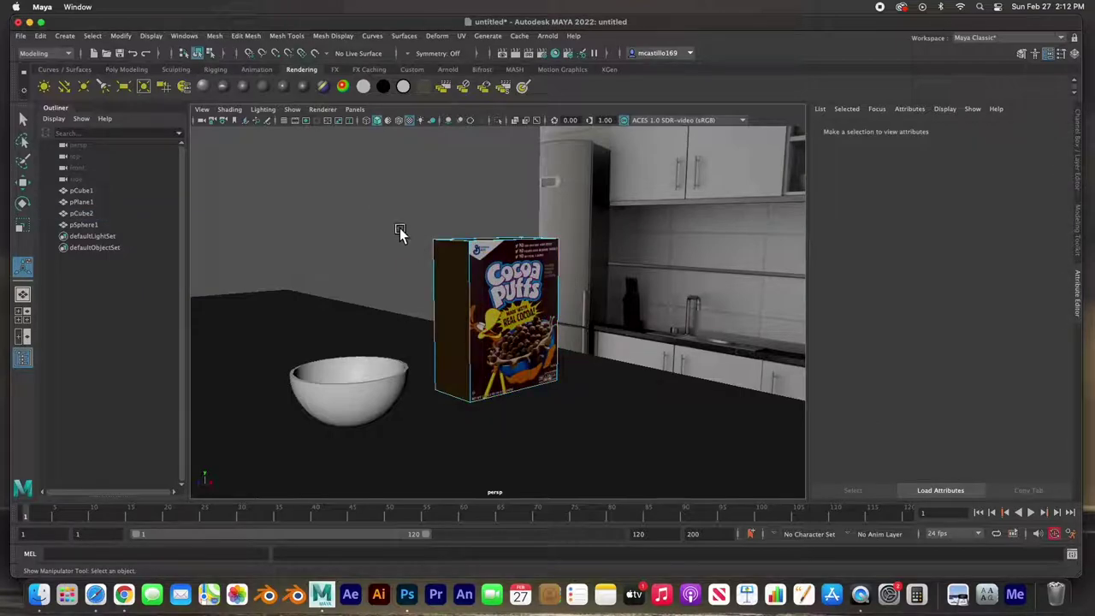
alt+drag(425, 246, 427, 251)
key(q)
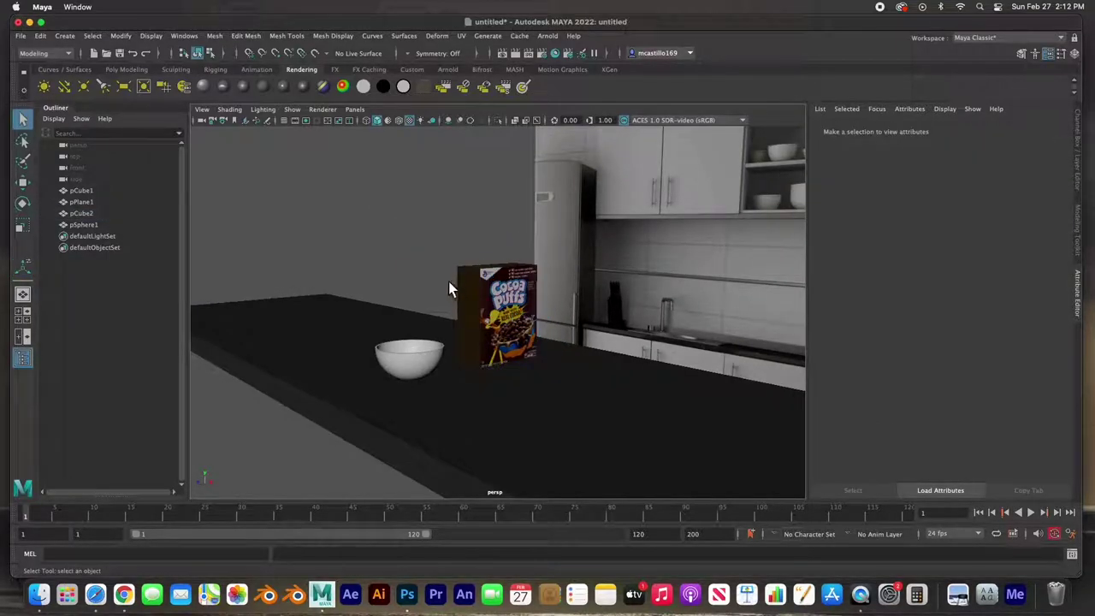
Step: Select the cereal box and switch to the FX menu set
alt+drag(446, 298, 505, 307)
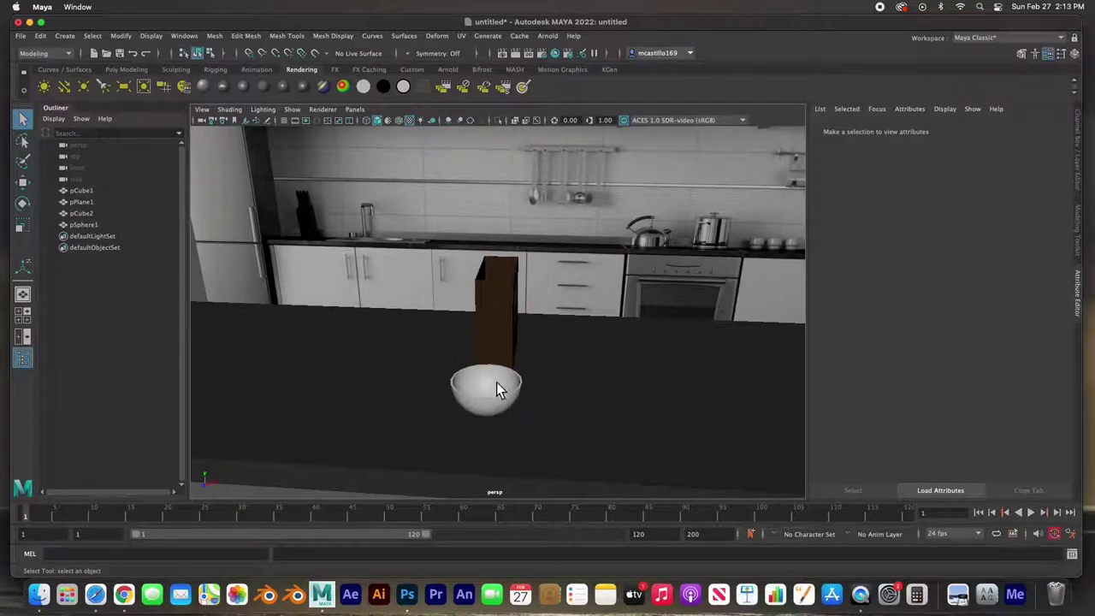
click(620, 394)
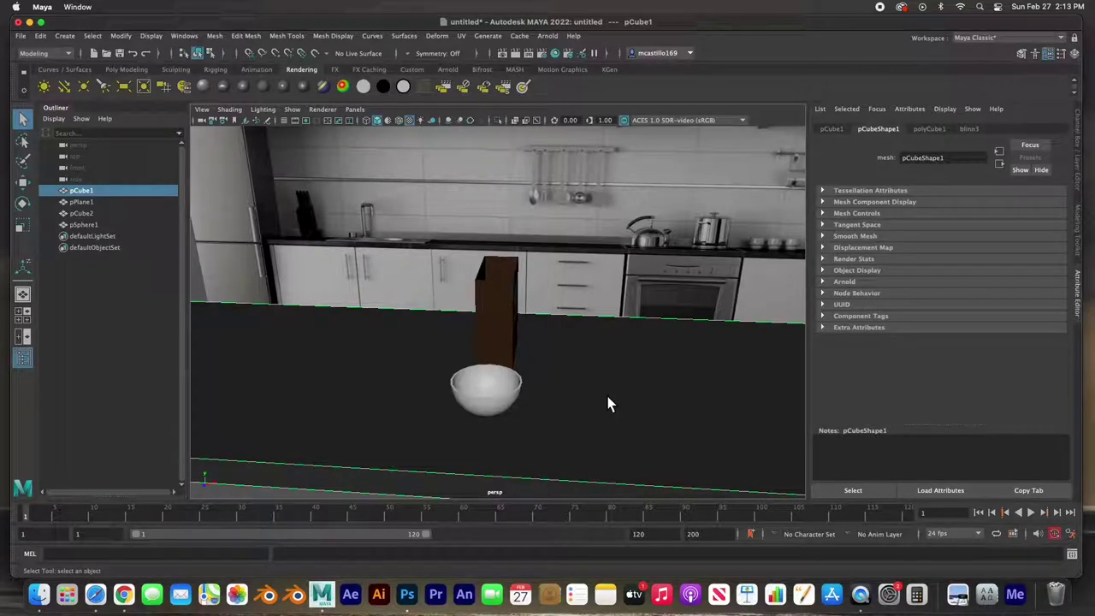
click(494, 310)
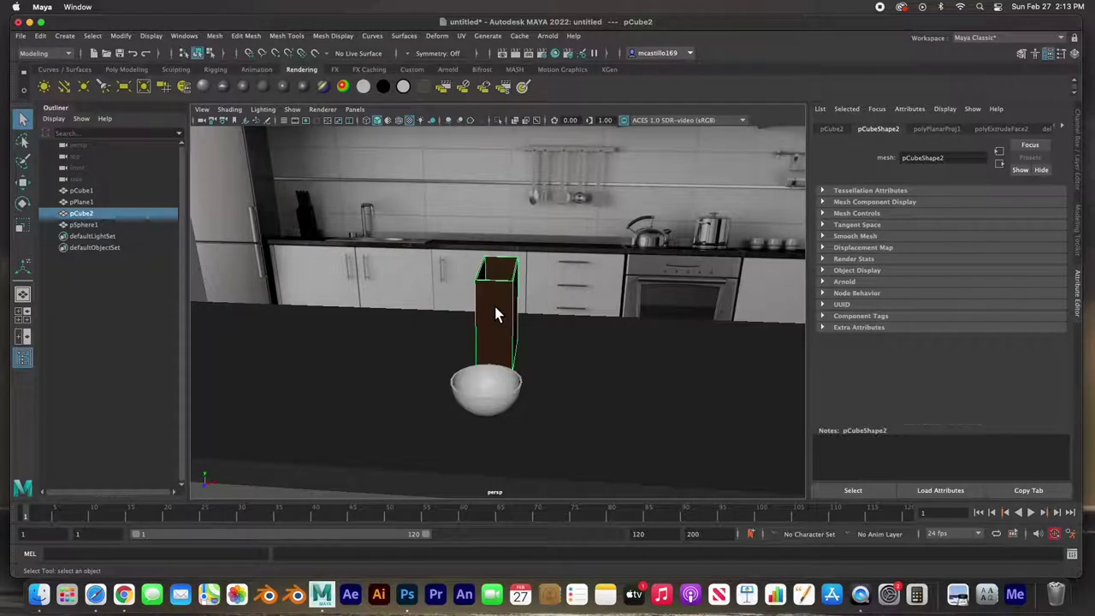
alt+drag(493, 302, 508, 347)
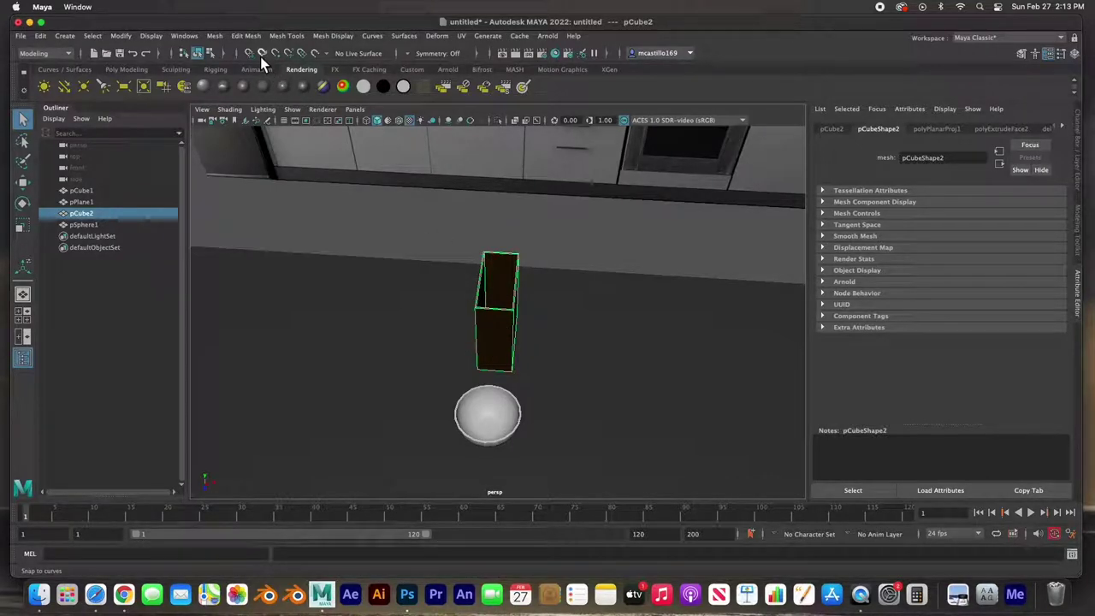
click(49, 51)
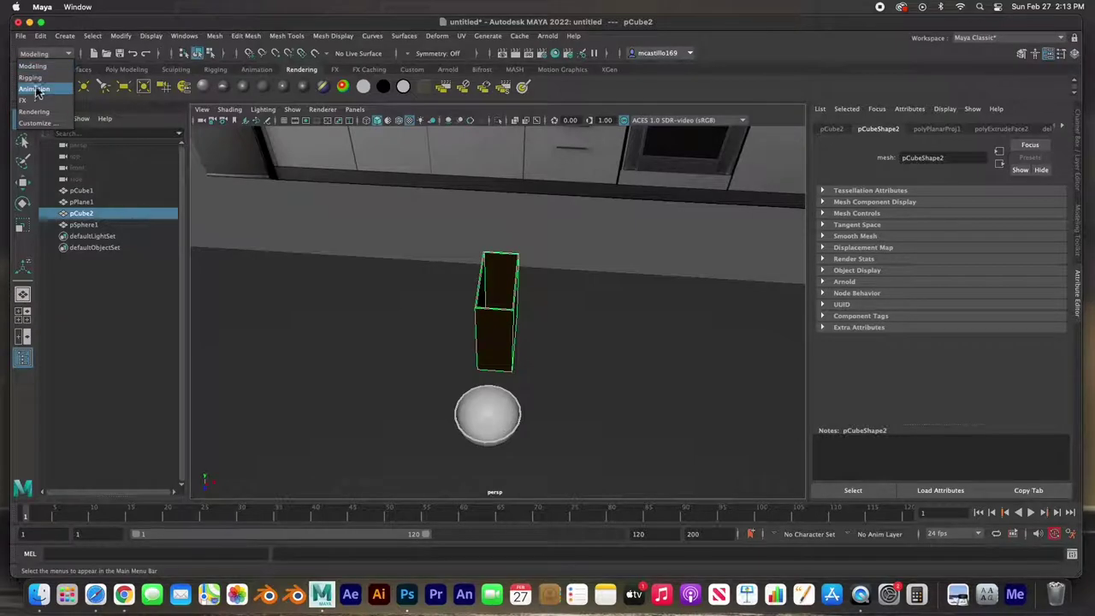
click(25, 100)
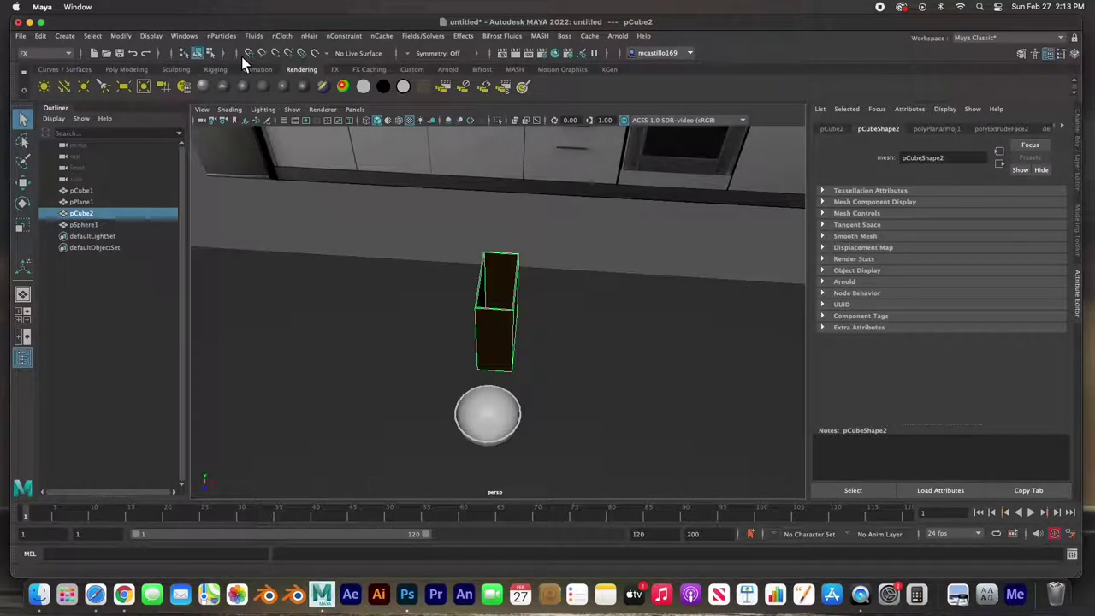
Step: Fill the cereal box with nParticles at resolution 10 and particle density 1, with Close Packing and Double Walled enabled
click(223, 36)
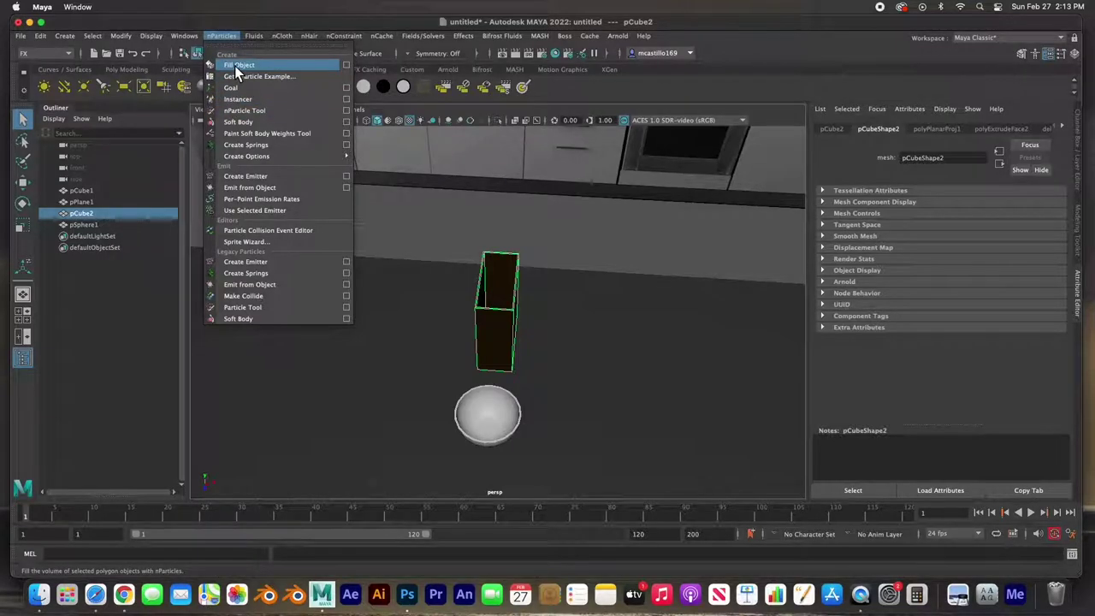
click(231, 65)
click(346, 66)
drag(703, 157, 196, 109)
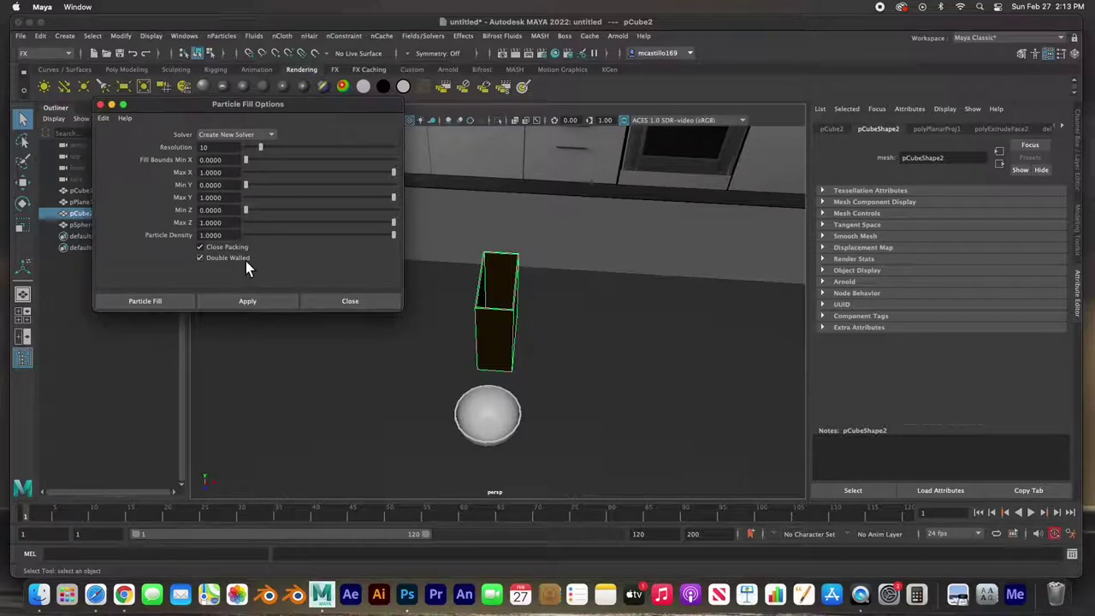
click(146, 302)
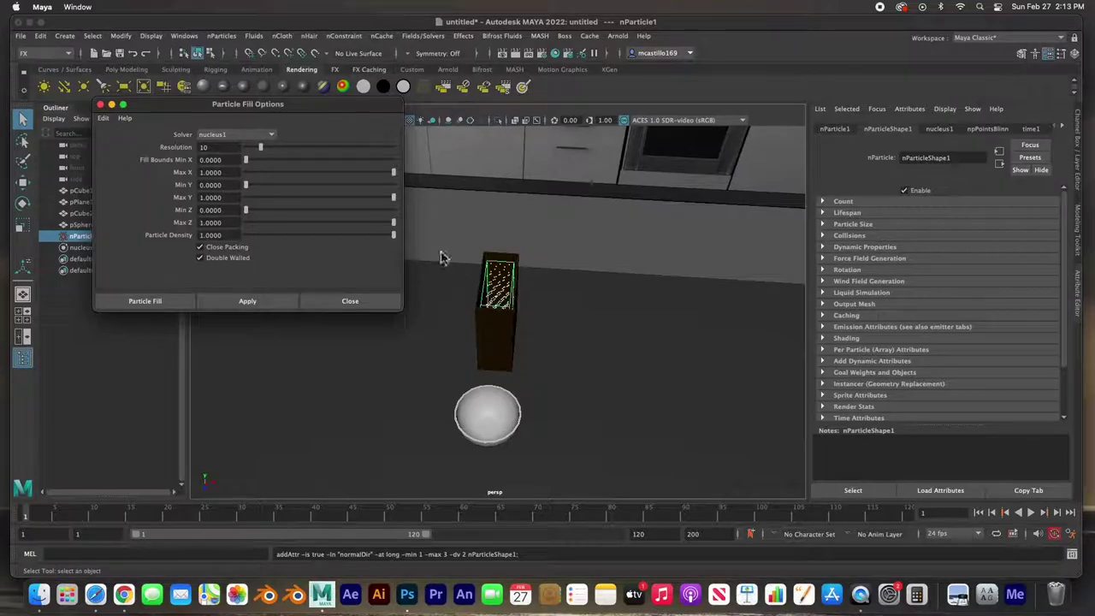
click(100, 104)
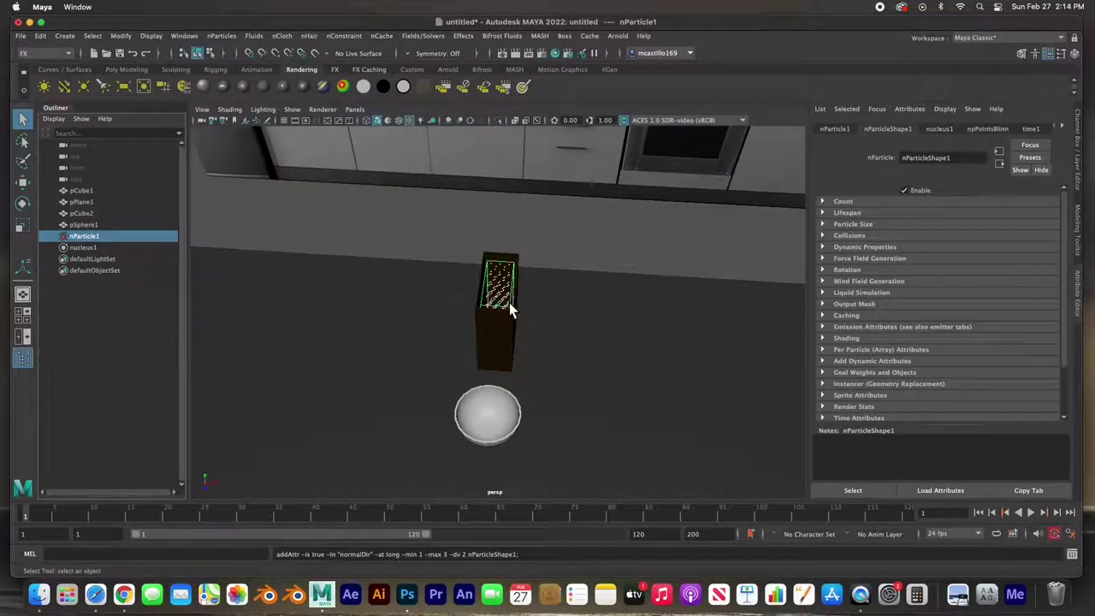
Step: Inspect the particles inside the box, play the simulation to check their motion, and rewind to the first frame
scroll(504, 298, up, 5)
scroll(514, 308, up, 3)
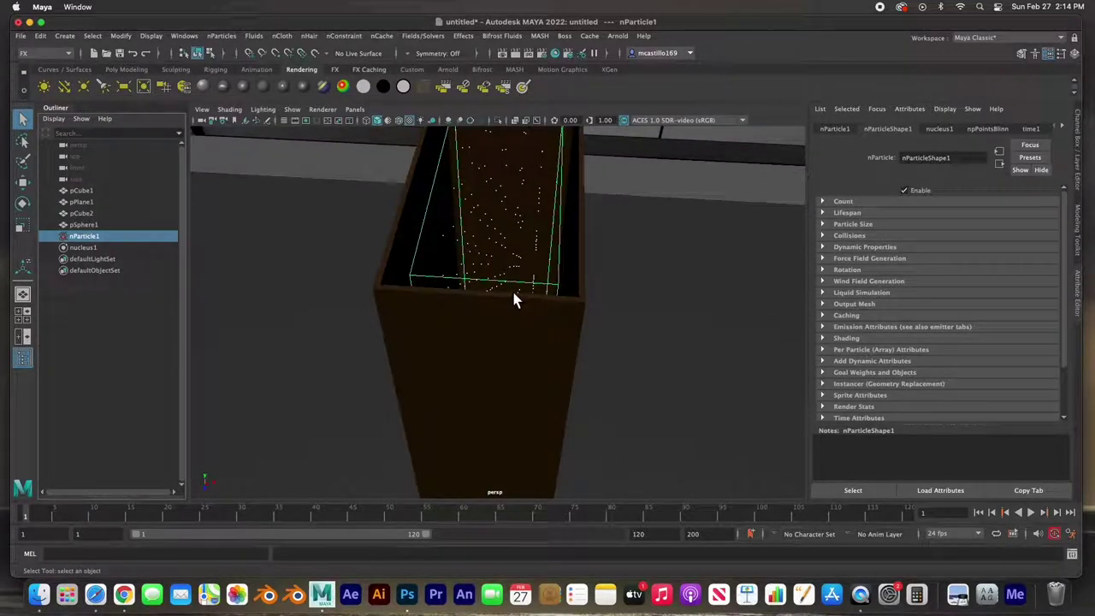
mouse_move(510, 285)
alt+mouse_down()
mouse_move(525, 318)
mouse_move(642, 313)
mouse_move(650, 340)
mouse_move(517, 279)
mouse_move(500, 289)
alt+mouse_up()
scroll(513, 279, down, 10)
scroll(500, 290, down, 3)
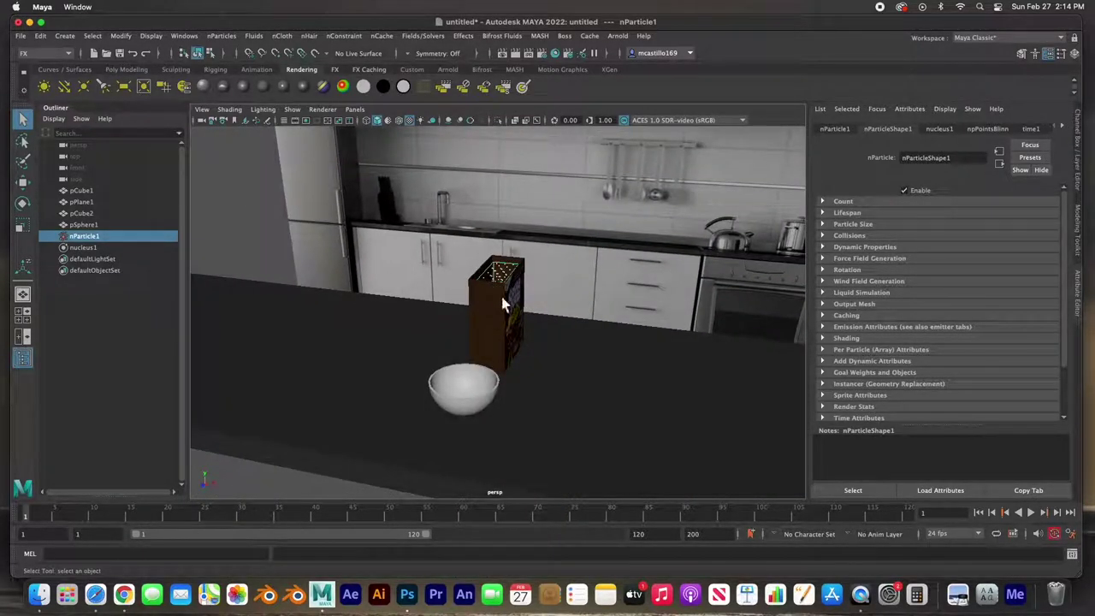
alt+drag(730, 439, 631, 413)
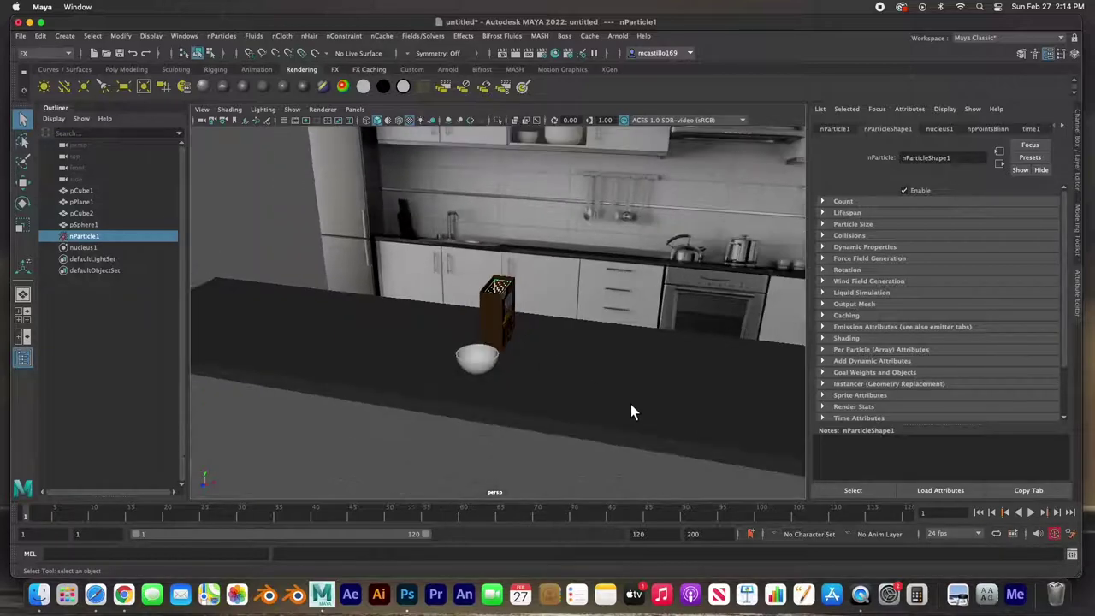
click(1034, 514)
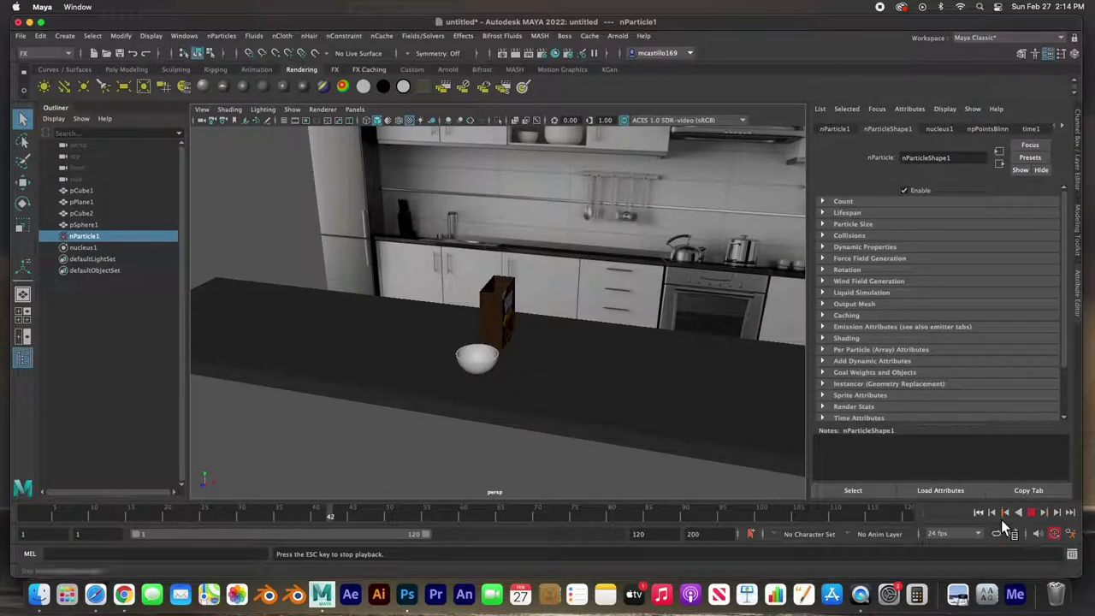
click(1032, 513)
click(979, 512)
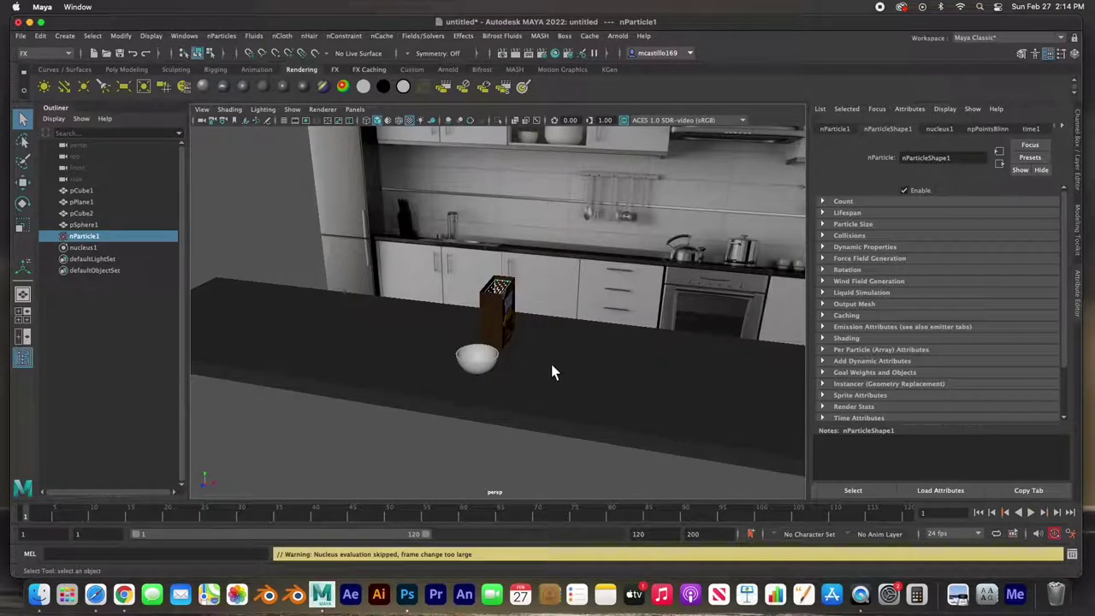
Step: Set the nParticles' Particle Render Type to Spheres
scroll(550, 362, up, 8)
alt+drag(526, 323, 525, 336)
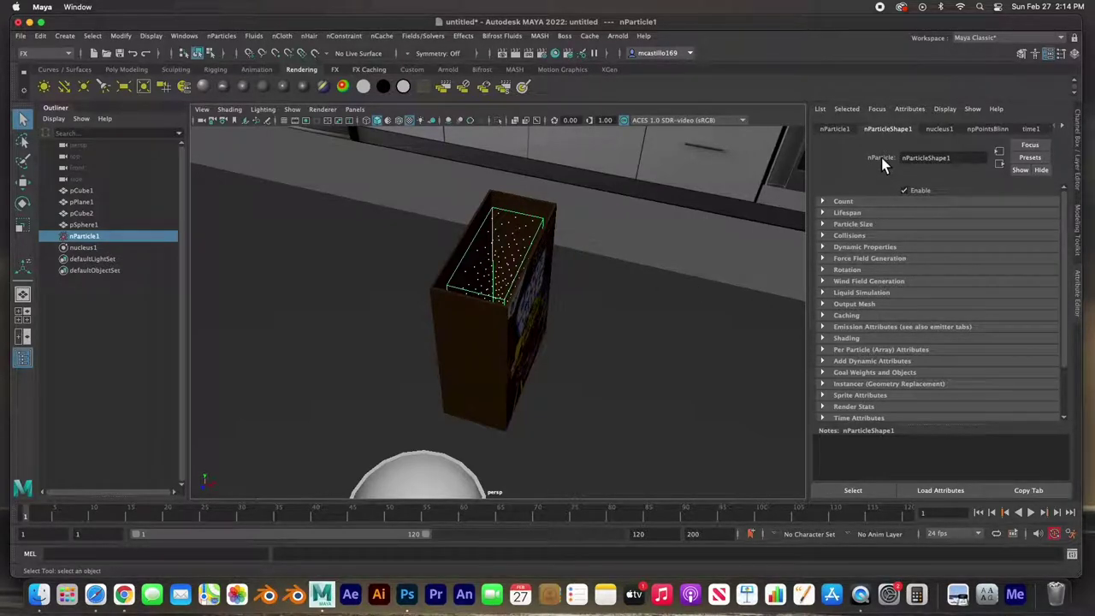
click(827, 340)
scroll(902, 341, down, 2)
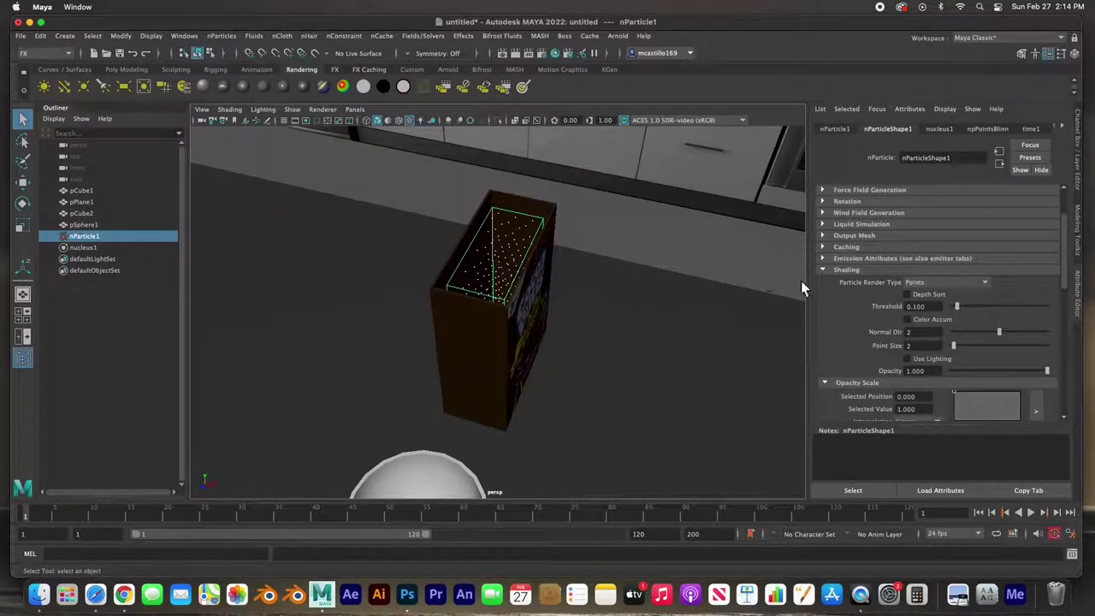
click(986, 283)
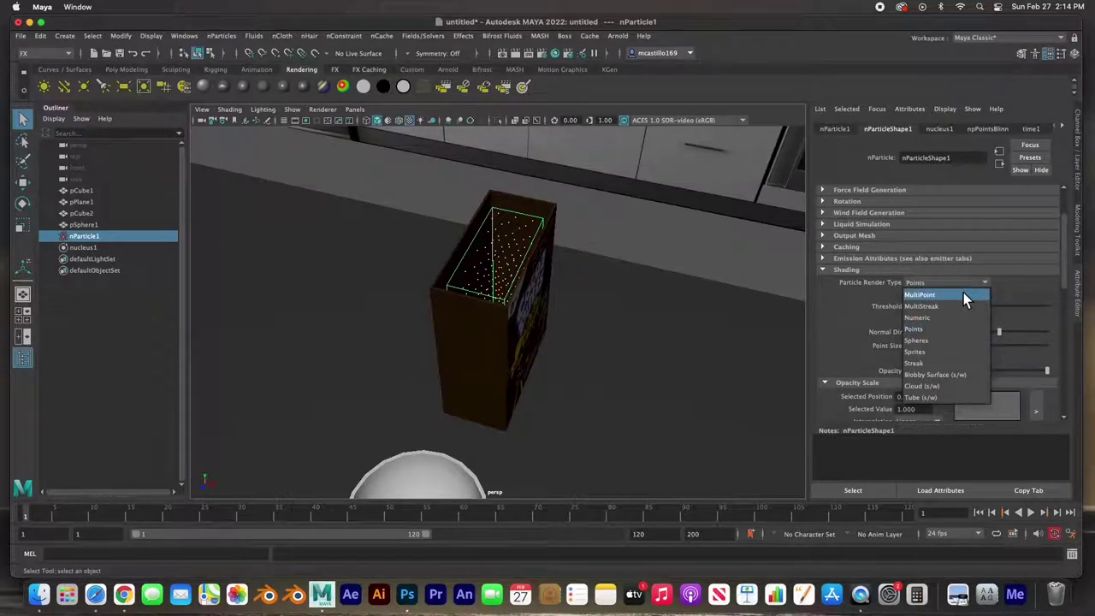
click(945, 340)
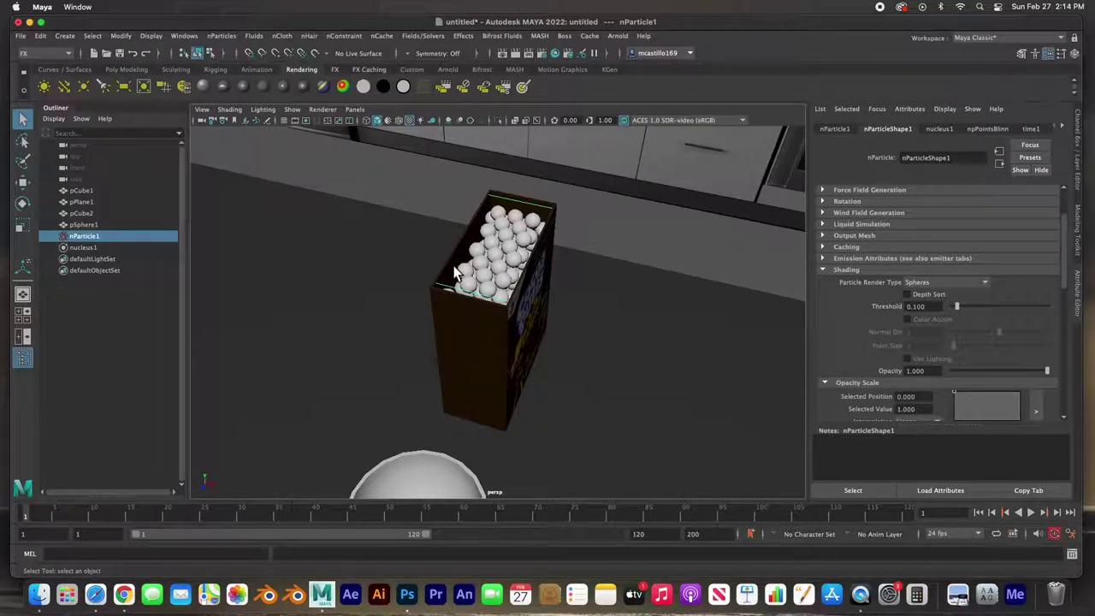
Step: Set the particle radius to 0.06
scroll(869, 270, up, 3)
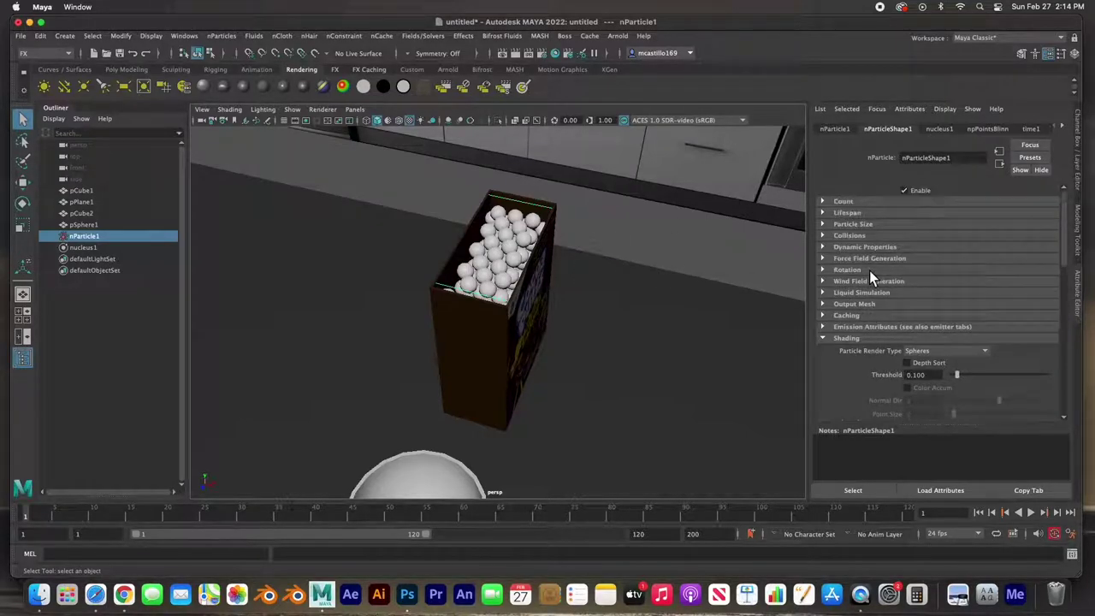
click(824, 224)
double_click(917, 238)
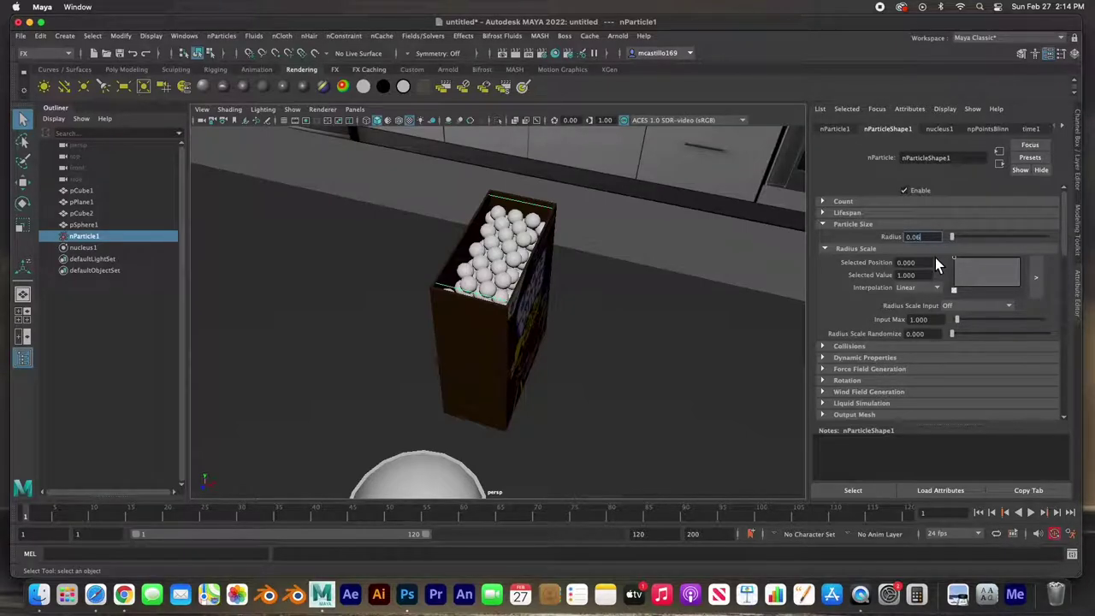
key(Return)
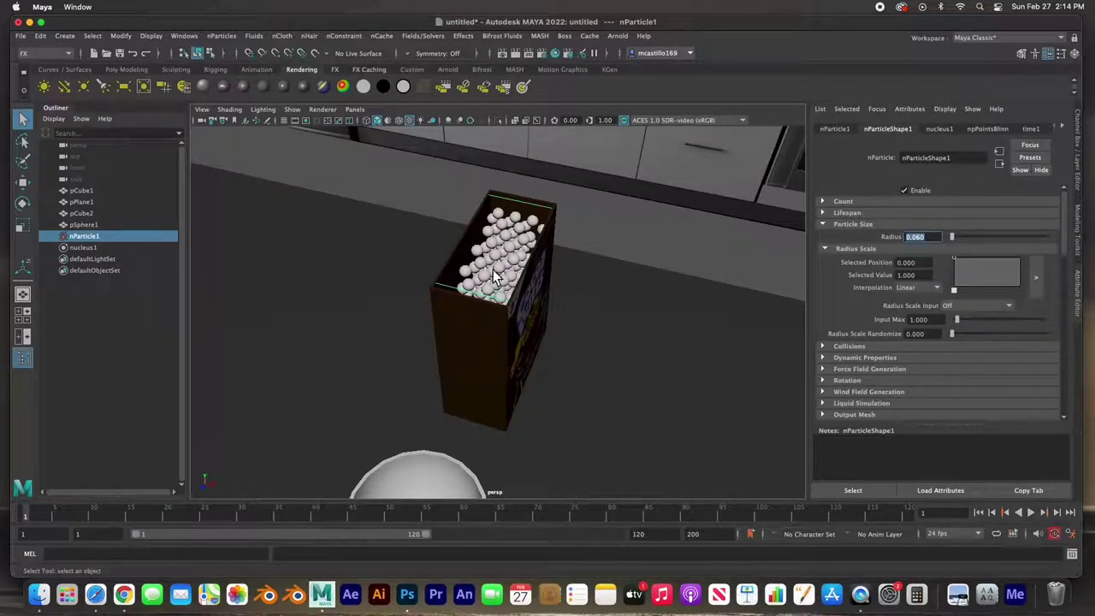
Step: Change the particles' shading color to a brown from the color history
scroll(963, 303, down, 4)
scroll(962, 302, down, 2)
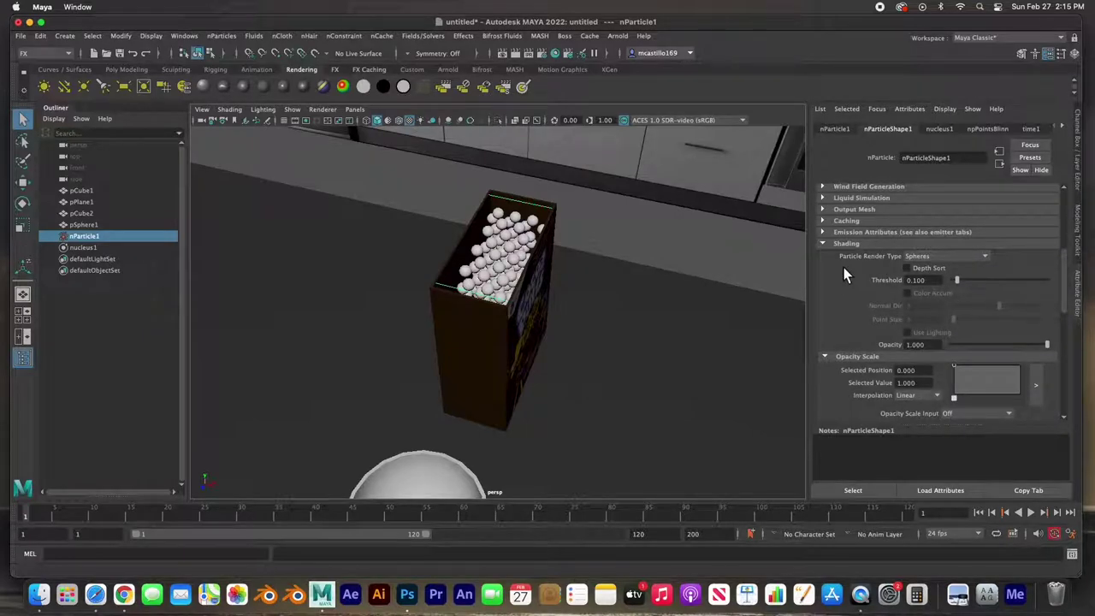
scroll(924, 296, down, 2)
scroll(852, 304, down, 2)
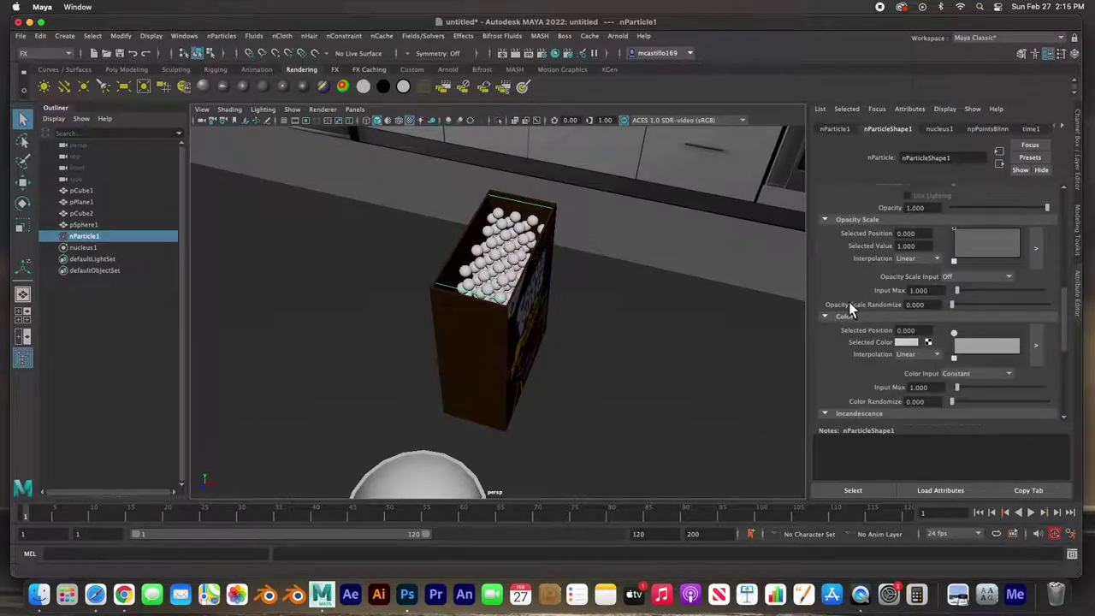
click(907, 342)
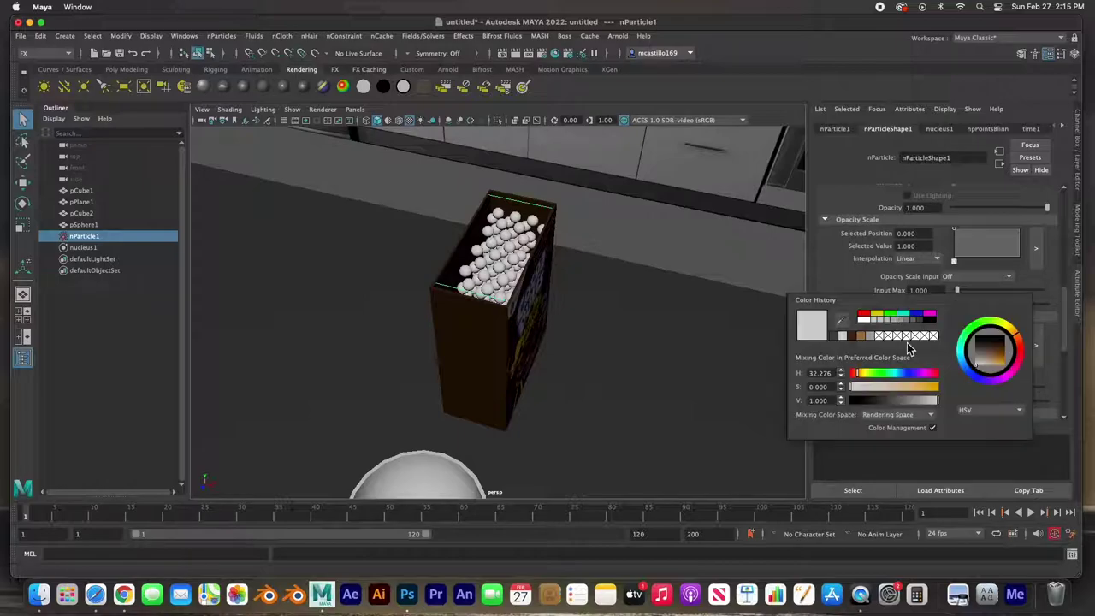
click(859, 335)
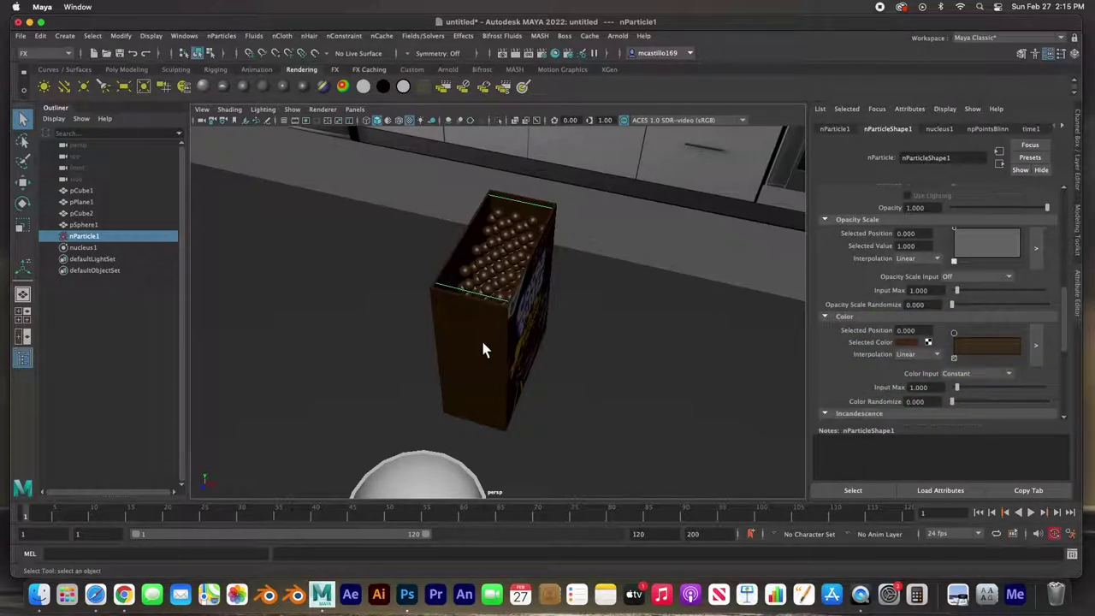
Step: Play the simulation with the brown sphere particles and return to frame 1
scroll(653, 313, down, 3)
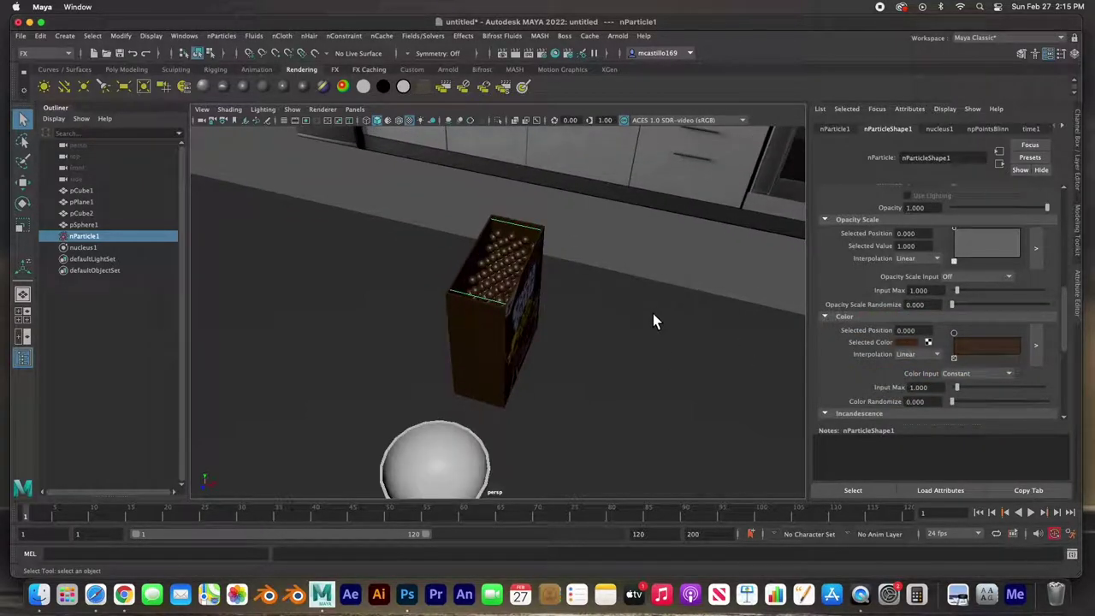
scroll(802, 425, down, 3)
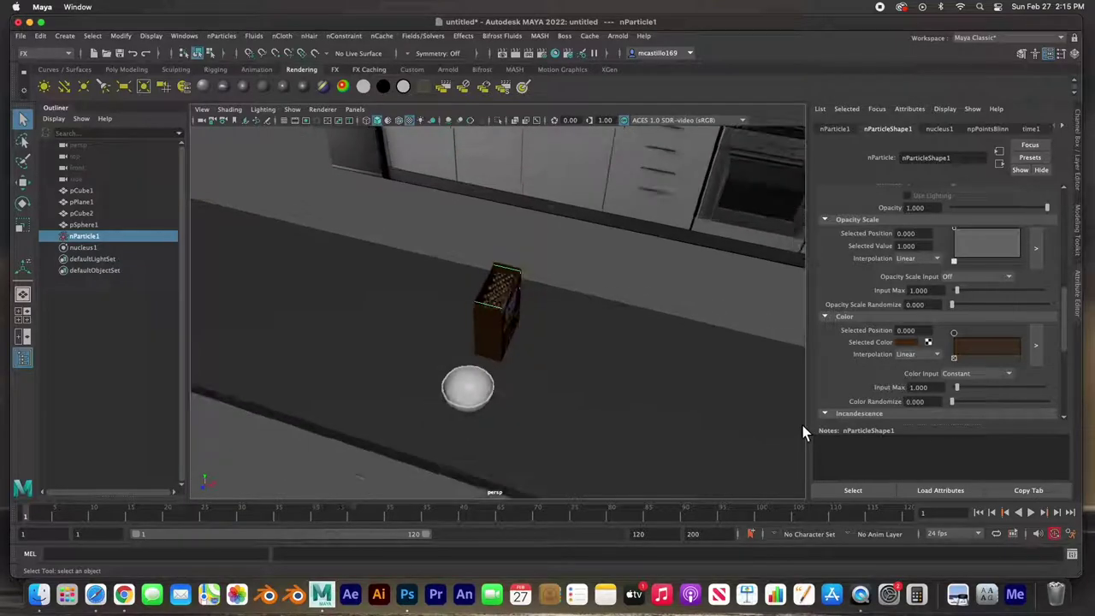
click(1031, 513)
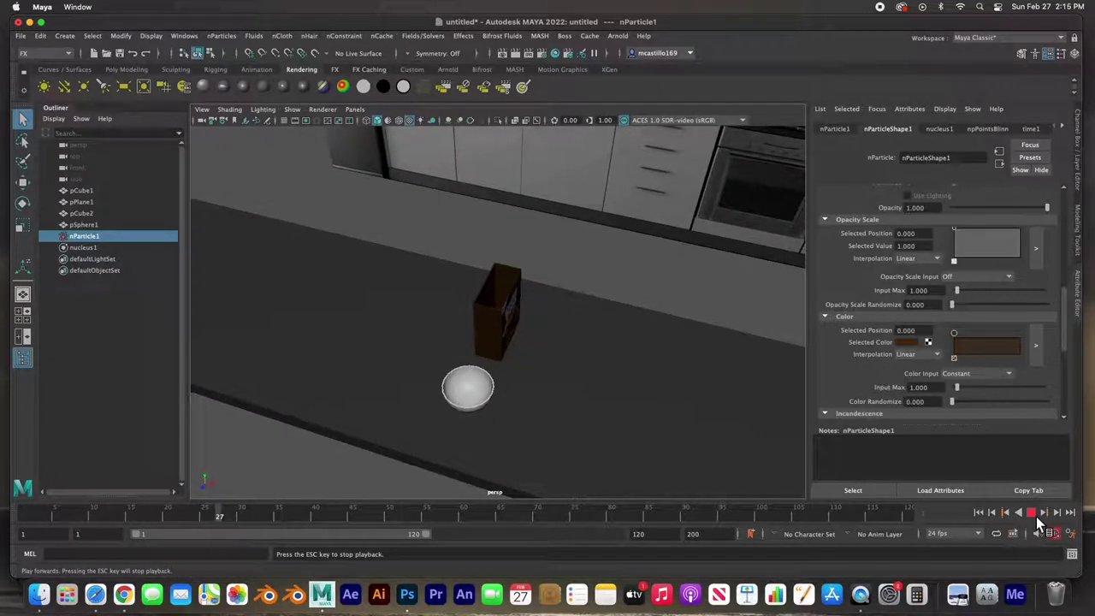
click(1036, 516)
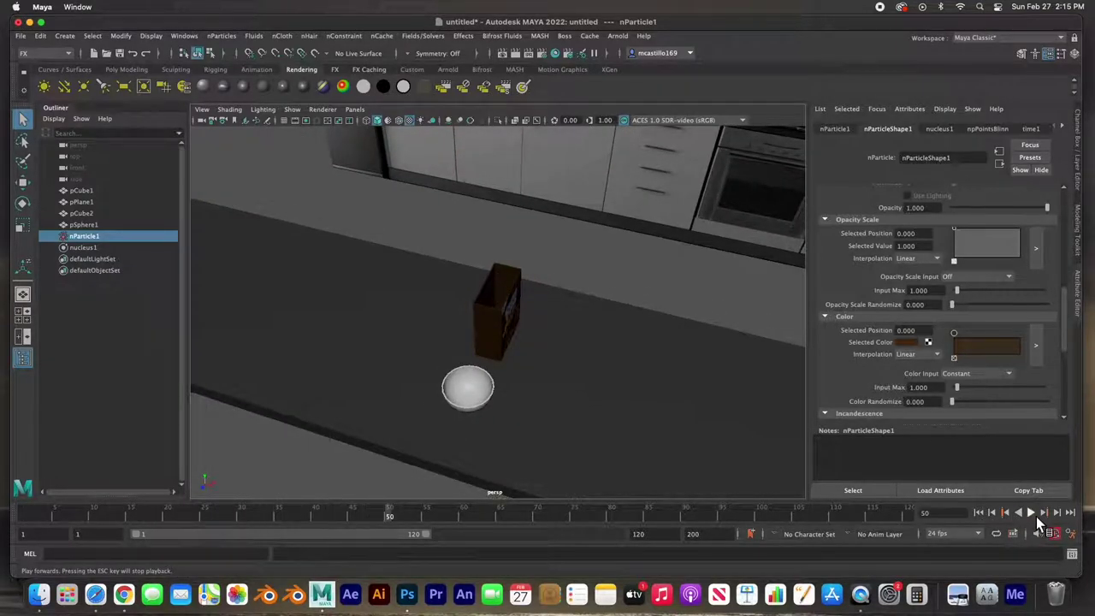
click(978, 512)
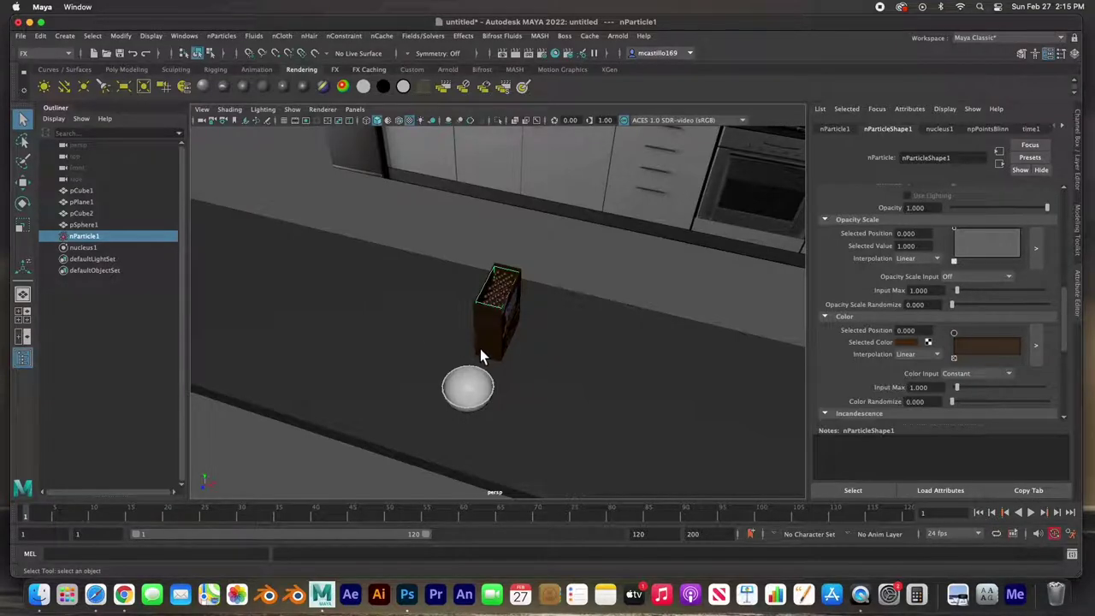
Step: Make the cereal box an nCloth passive collider
scroll(478, 343, up, 3)
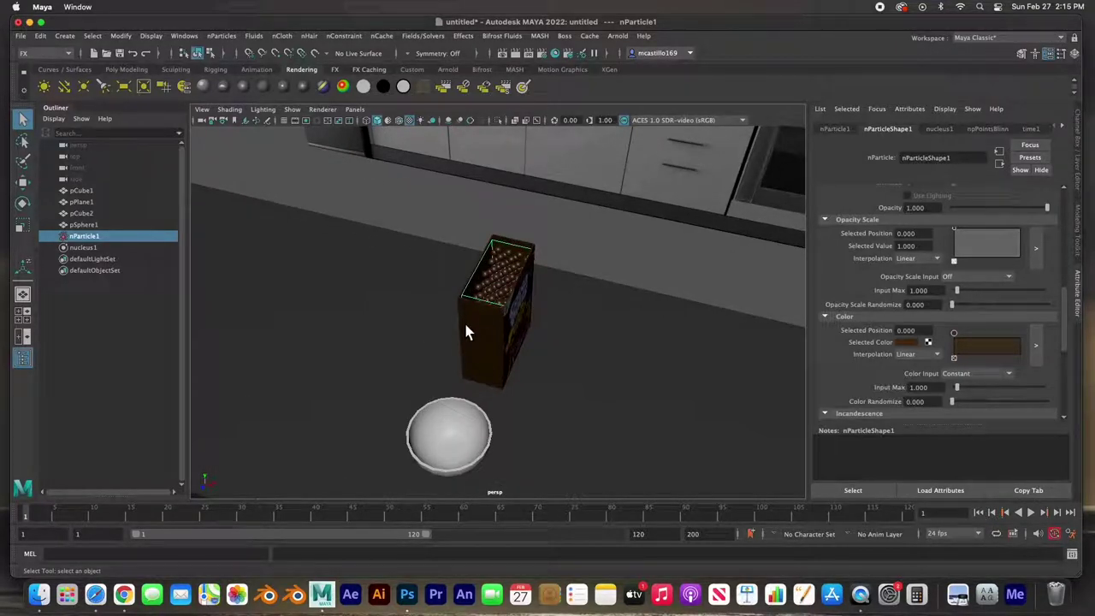
click(424, 305)
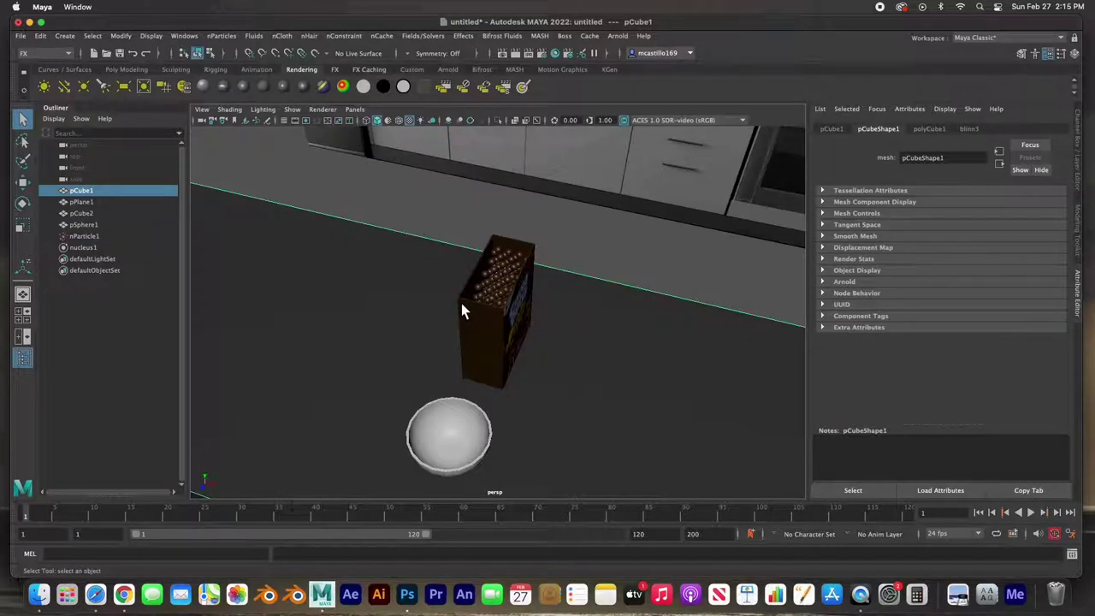
click(463, 306)
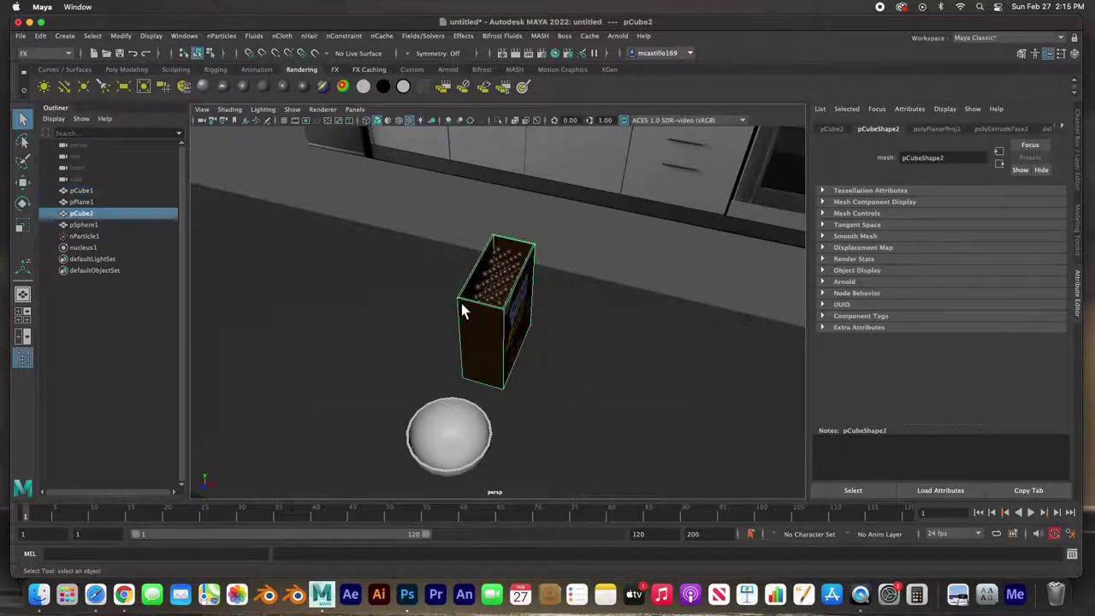
click(283, 40)
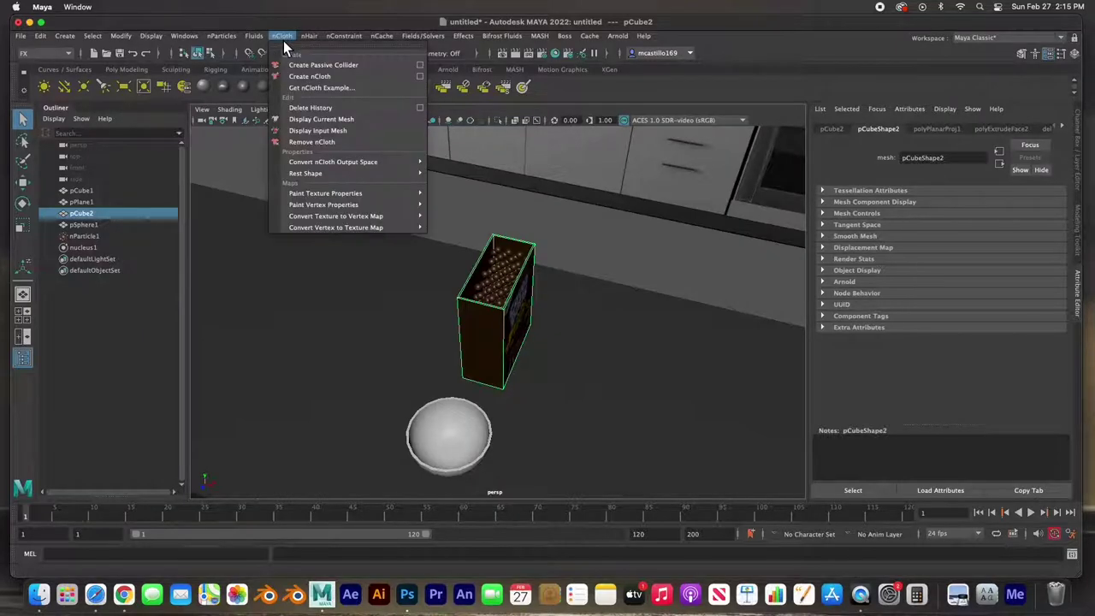
click(323, 65)
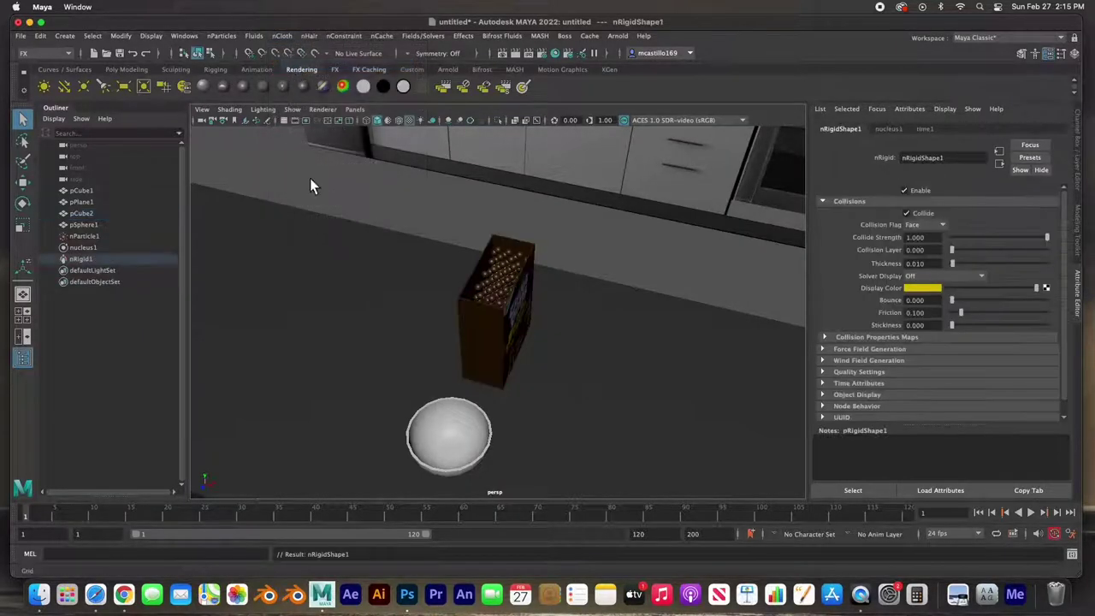
Step: Make the countertop and the bowl nCloth passive colliders
click(386, 339)
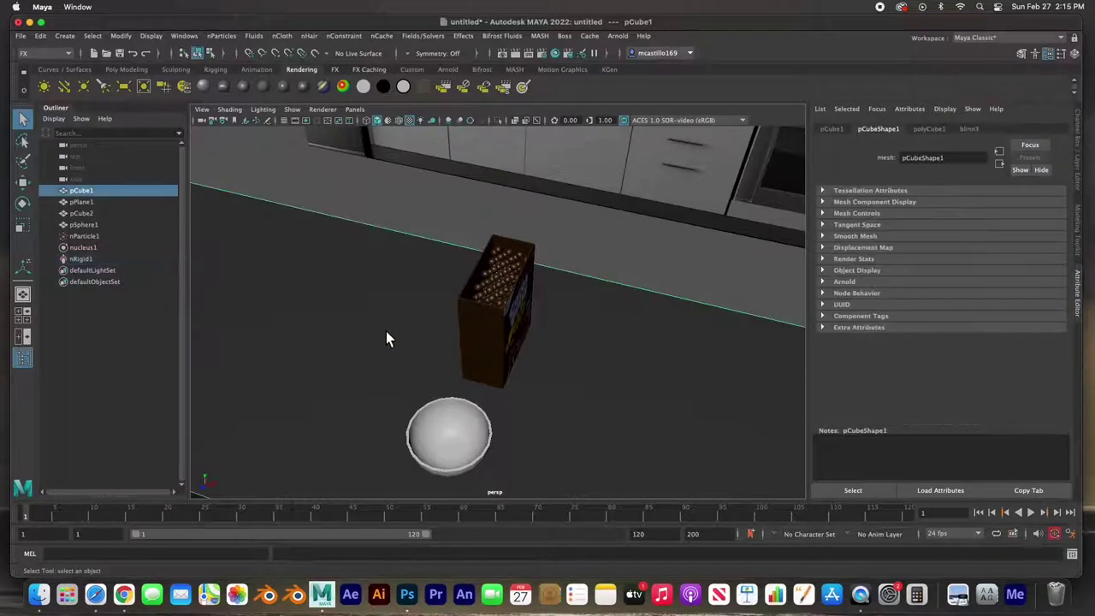
click(282, 41)
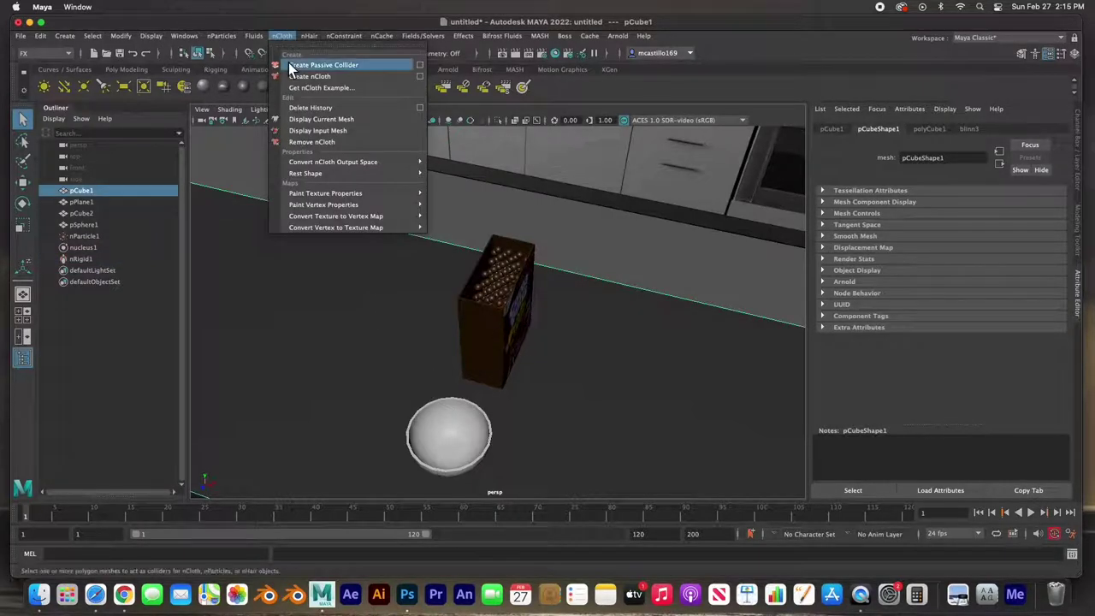
click(296, 67)
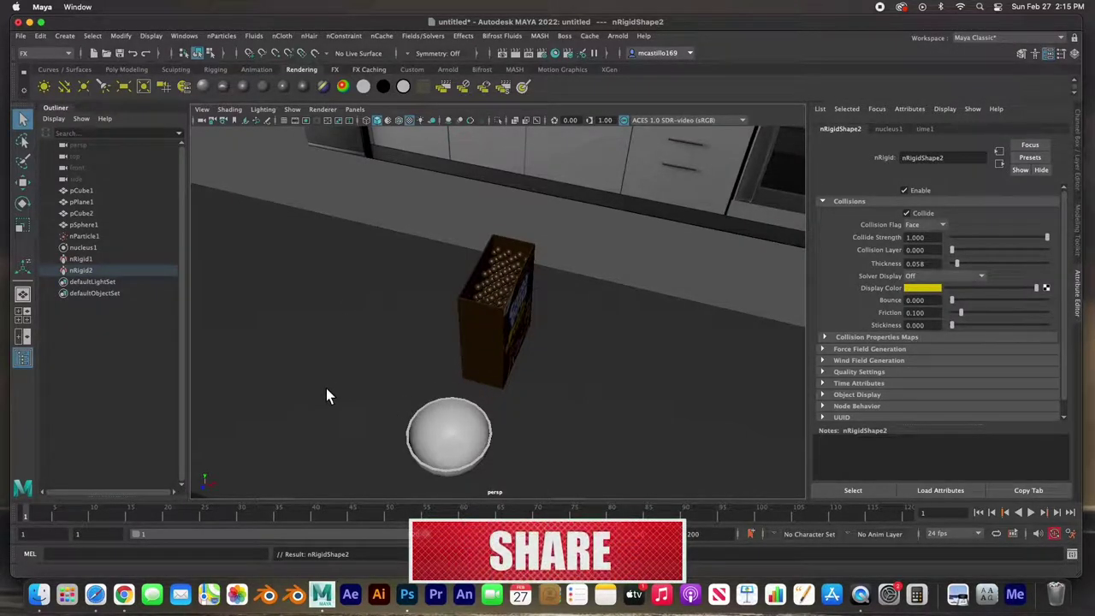
click(448, 423)
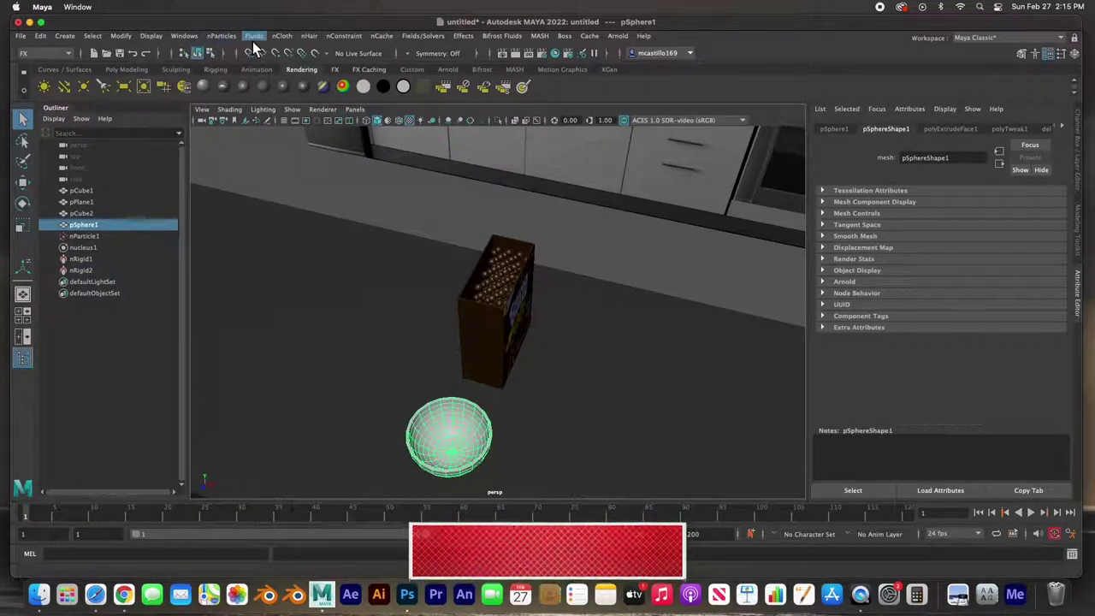
click(281, 38)
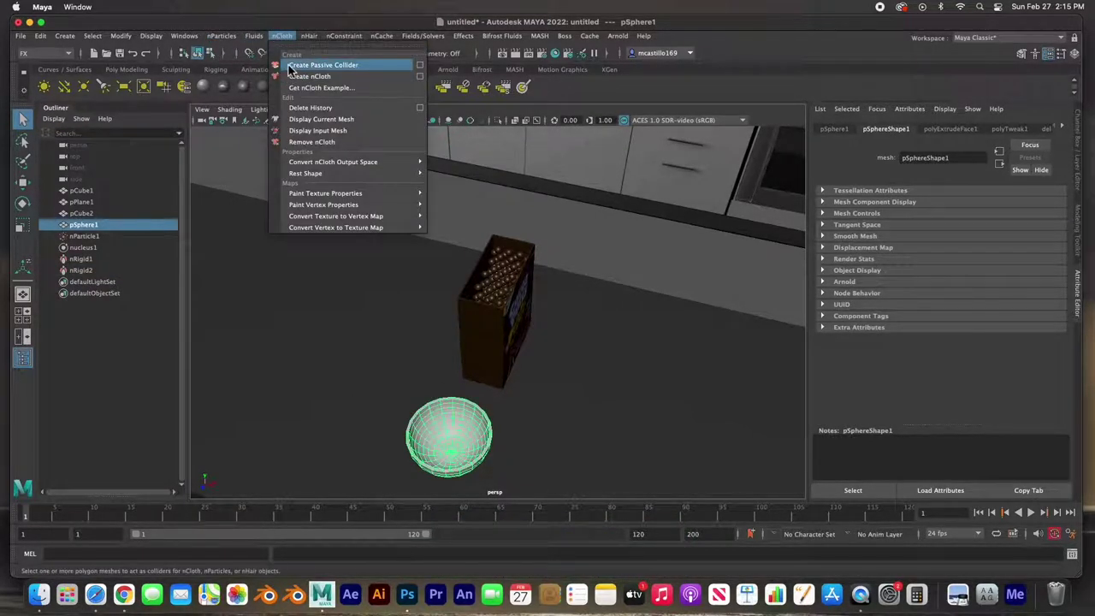
click(295, 65)
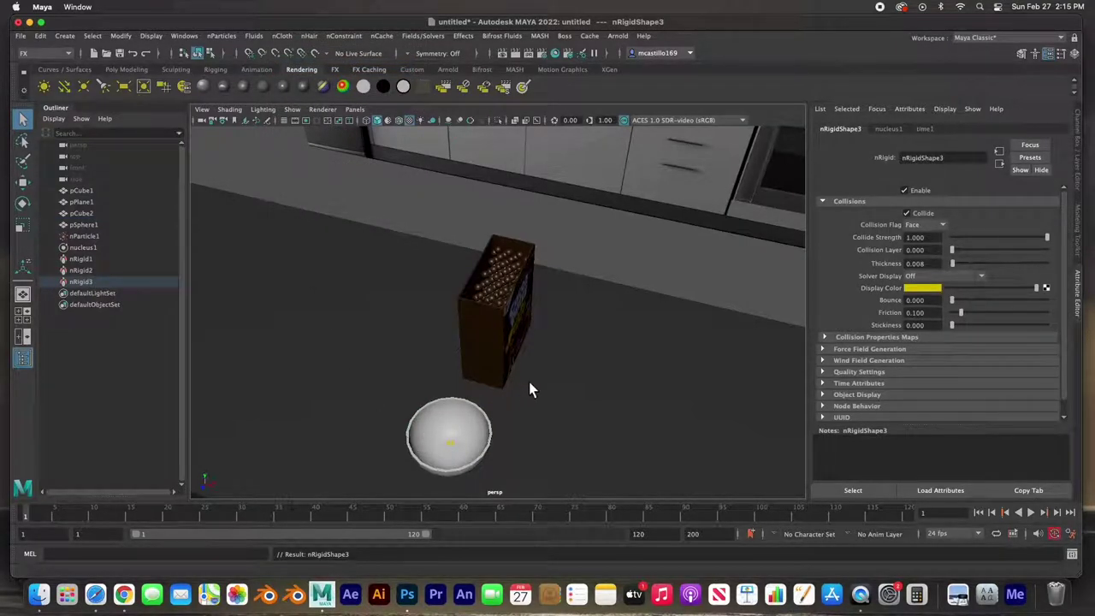
Step: Play the simulation, examine how the particles collide inside the cereal box, and return to frame 1
scroll(586, 395, down, 5)
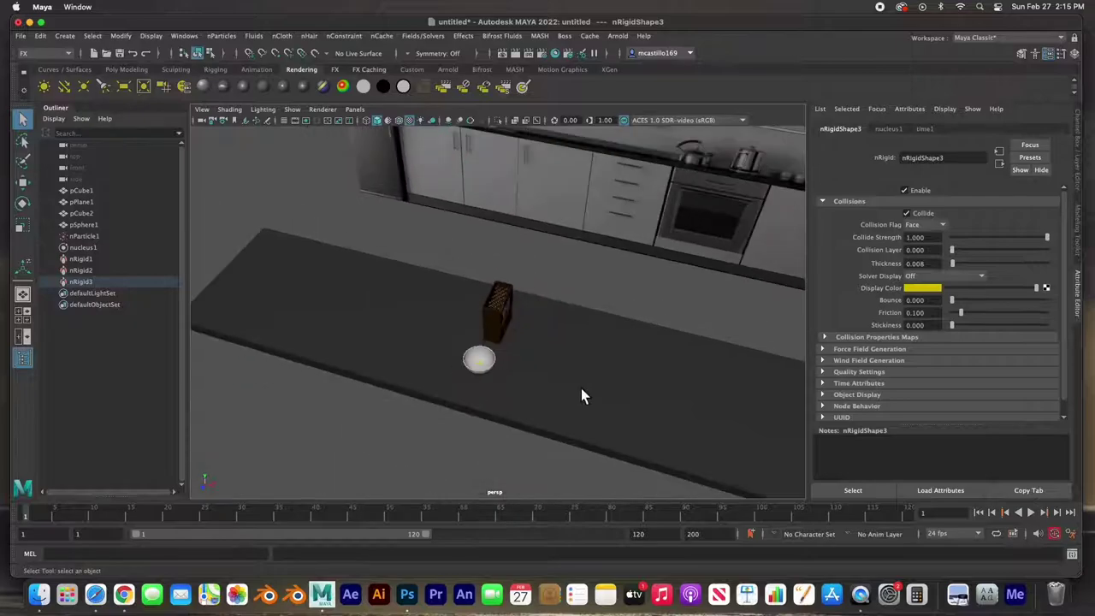
click(1032, 512)
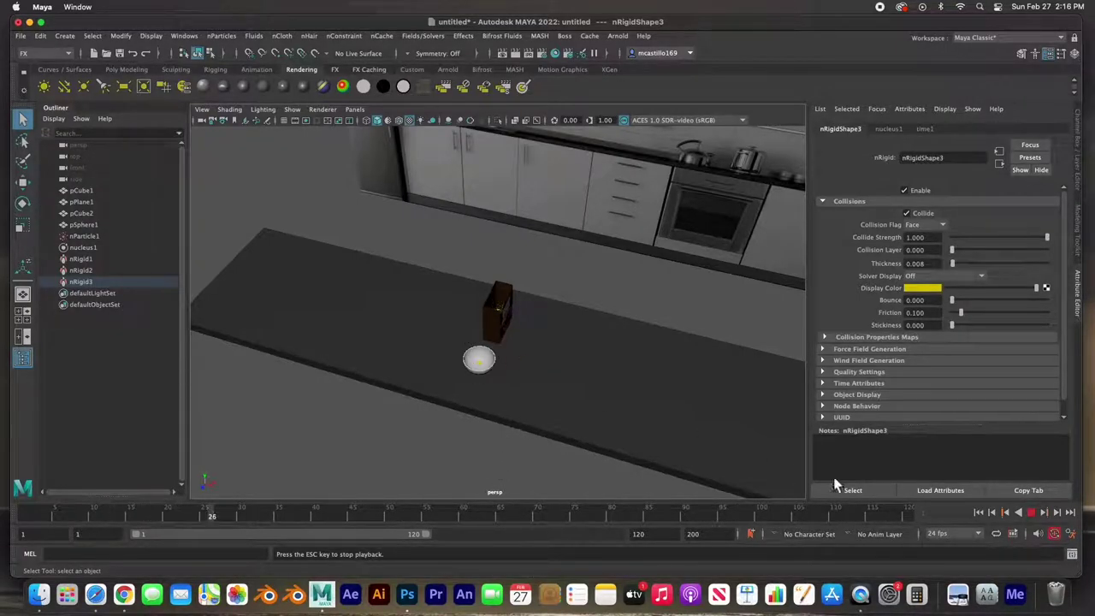
scroll(440, 371, up, 5)
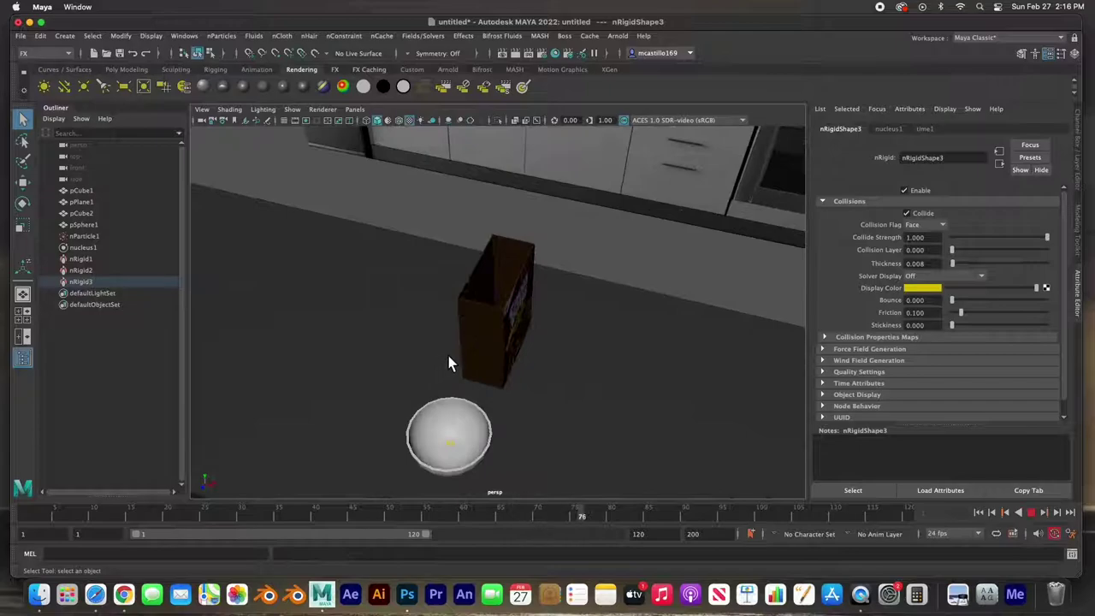
scroll(449, 362, up, 3)
alt+drag(463, 343, 460, 359)
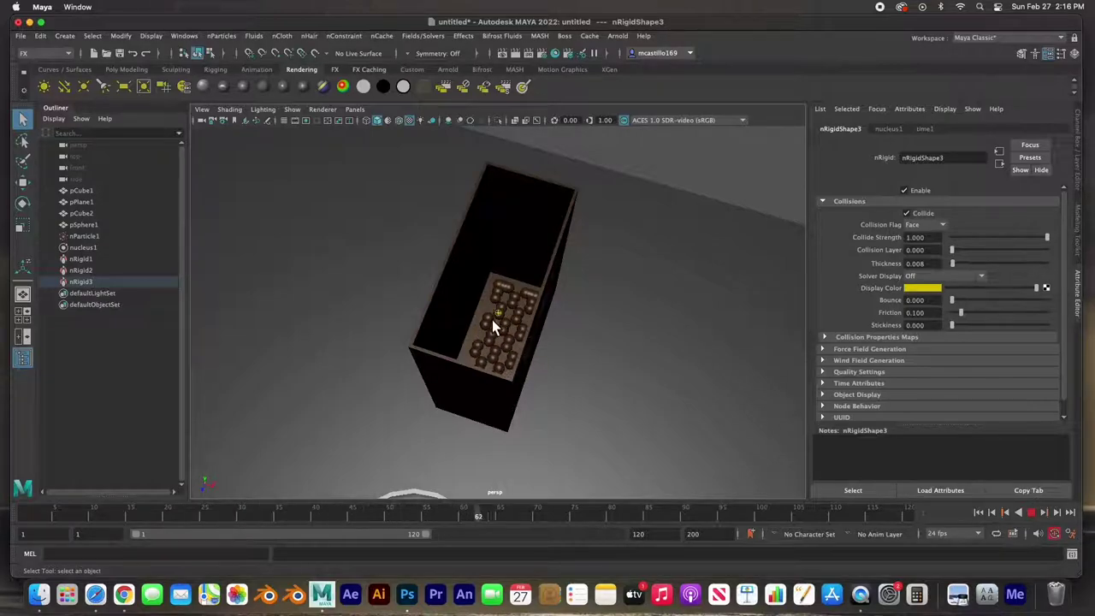
click(1032, 513)
click(980, 512)
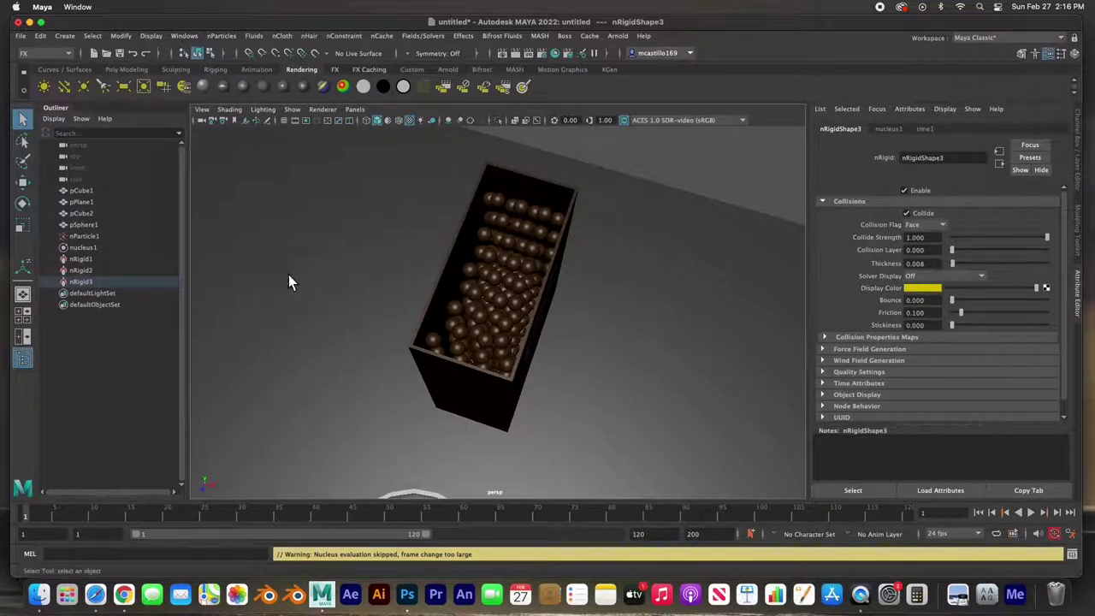
Step: Enable Self Collide in the nParticles' collision settings and play the simulation
click(485, 228)
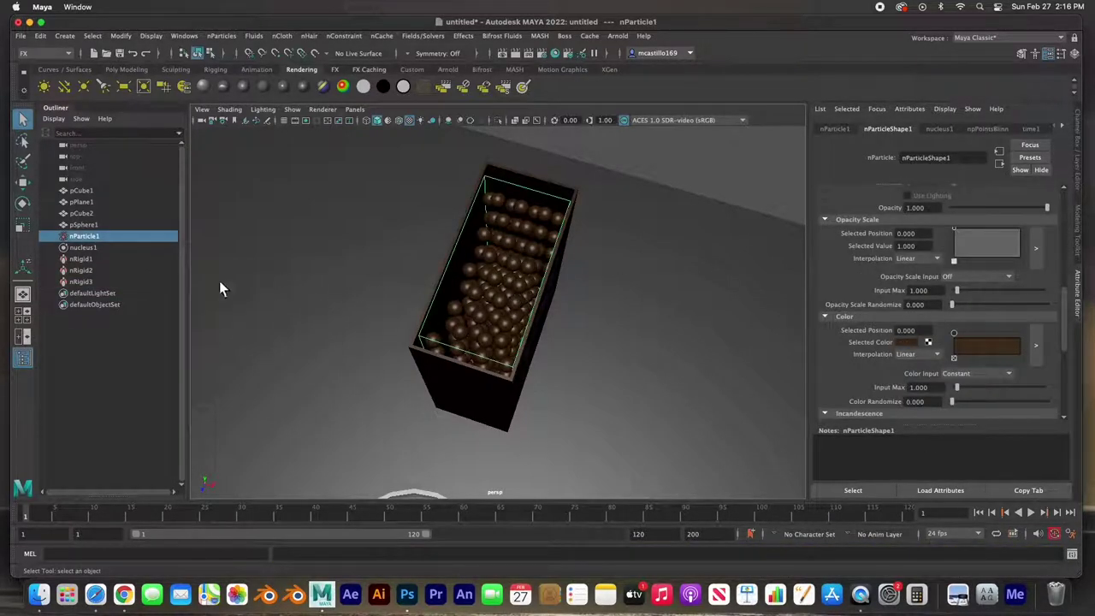
scroll(941, 315, up, 10)
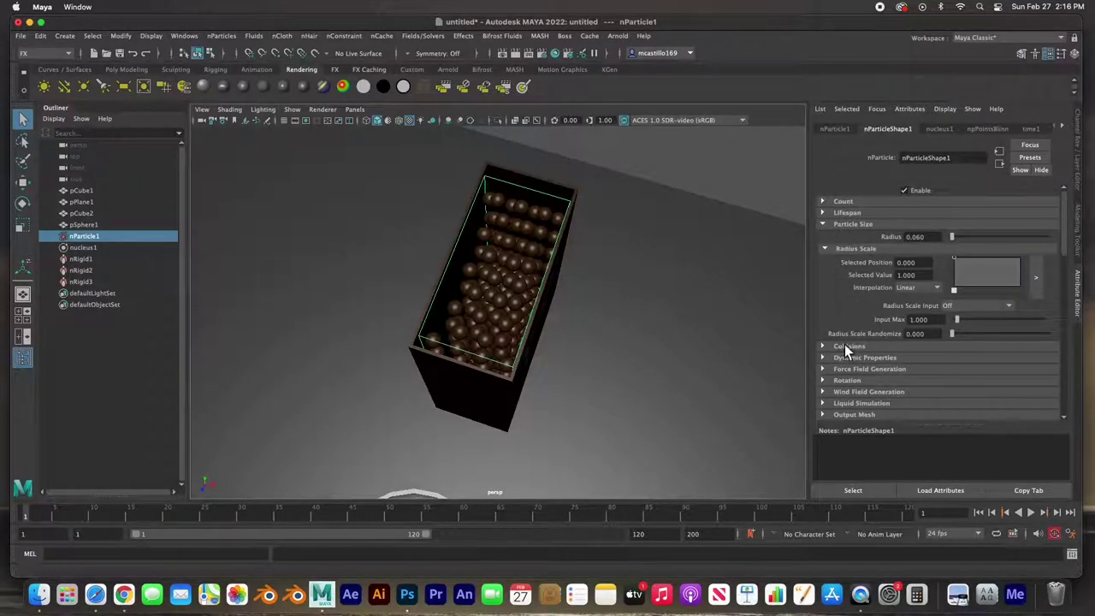
click(824, 346)
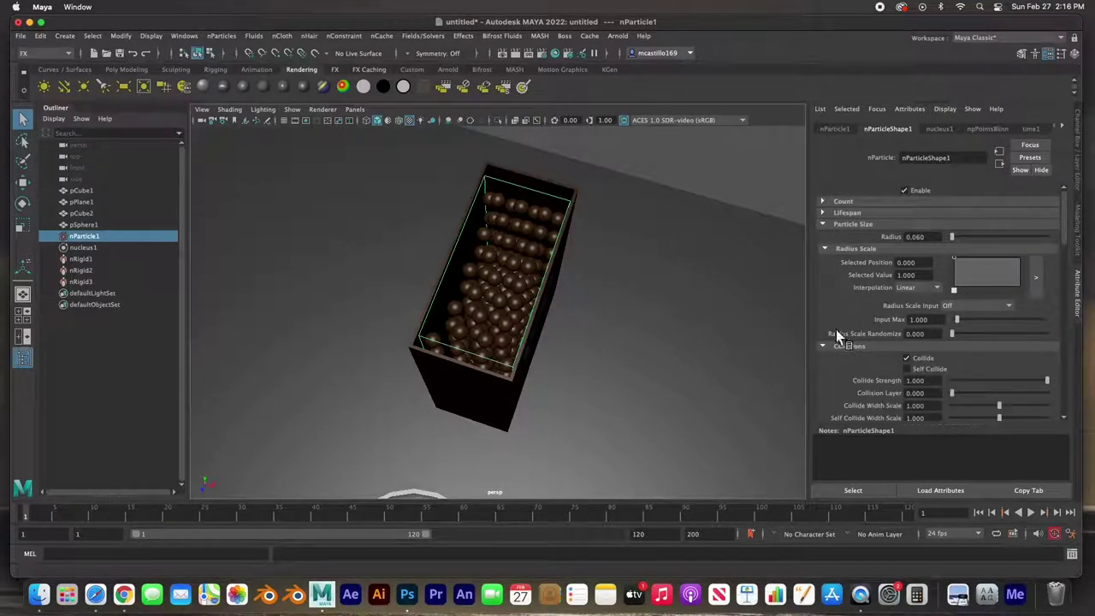
click(825, 225)
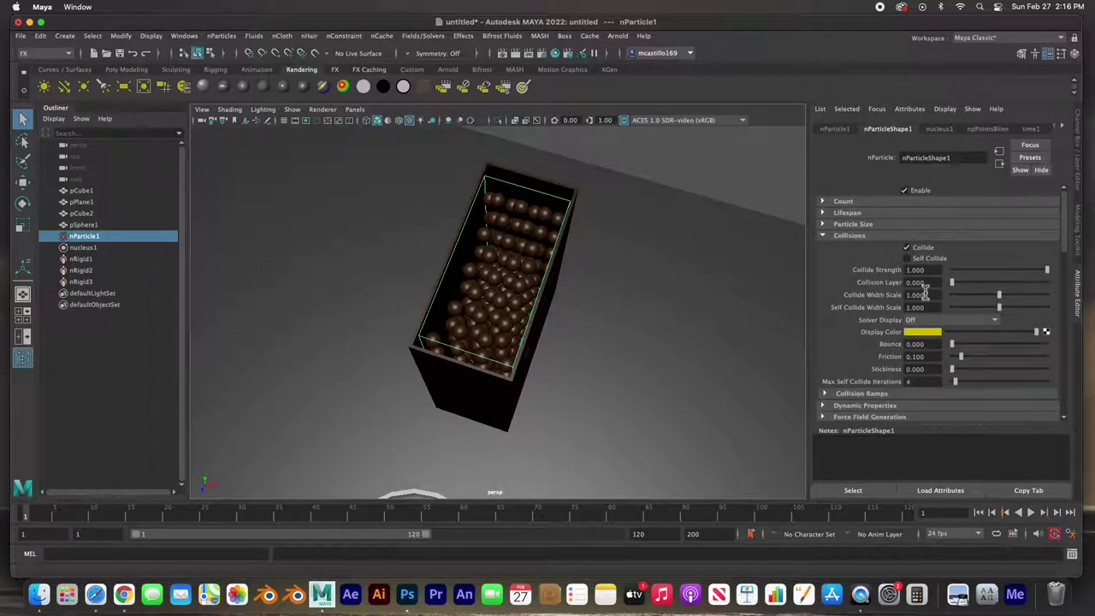
scroll(916, 243, down, 1)
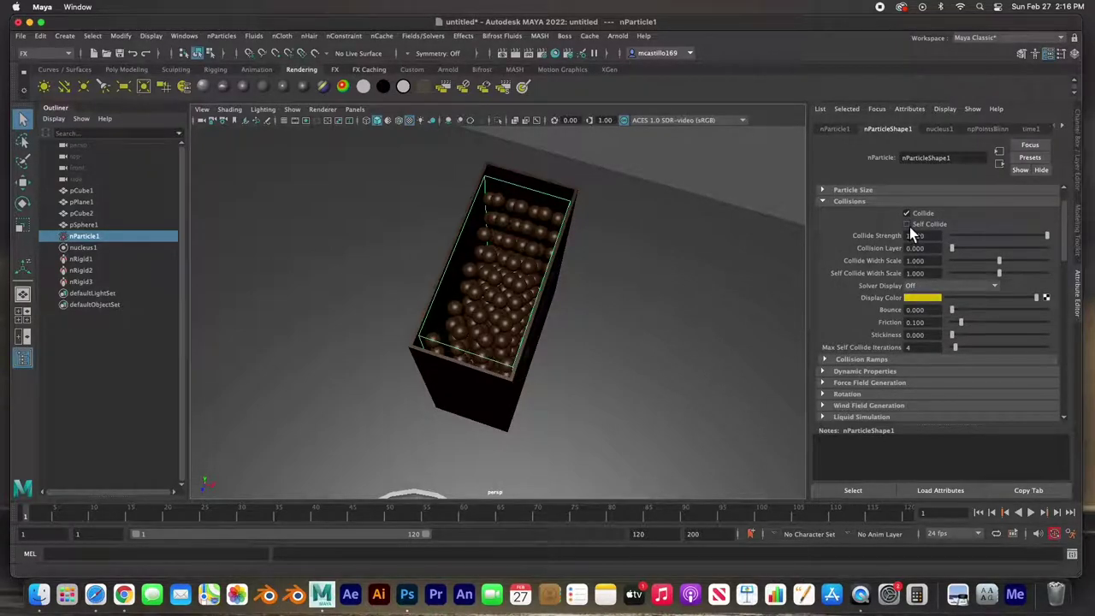
click(908, 225)
click(1031, 512)
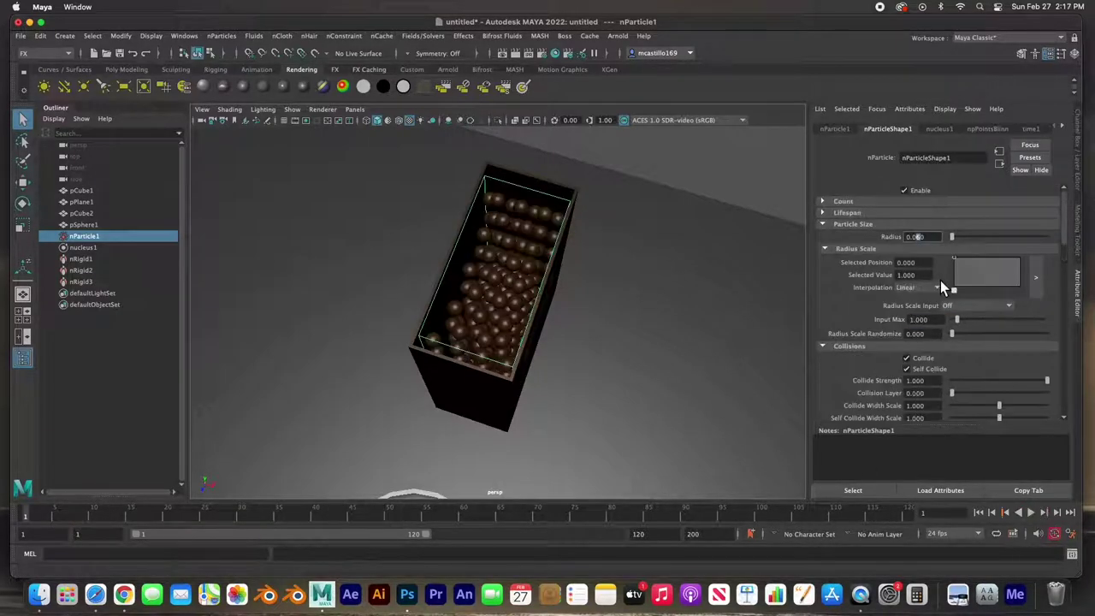
Step: Set the particle radius to 0.07 and replay the simulation from frame 1, stopping at frame 33
key(Return)
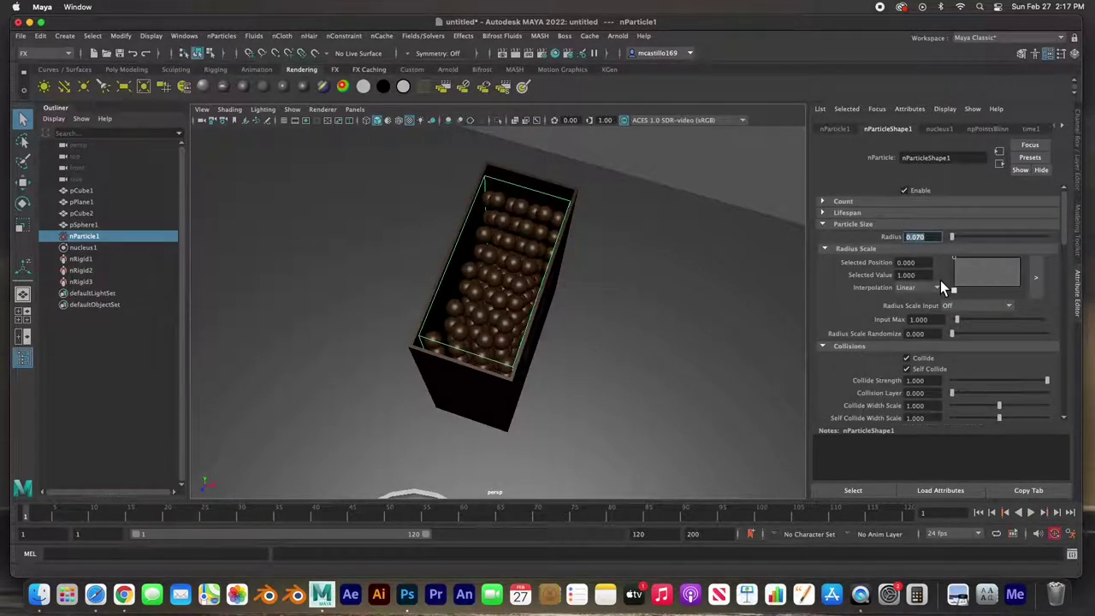
click(1030, 512)
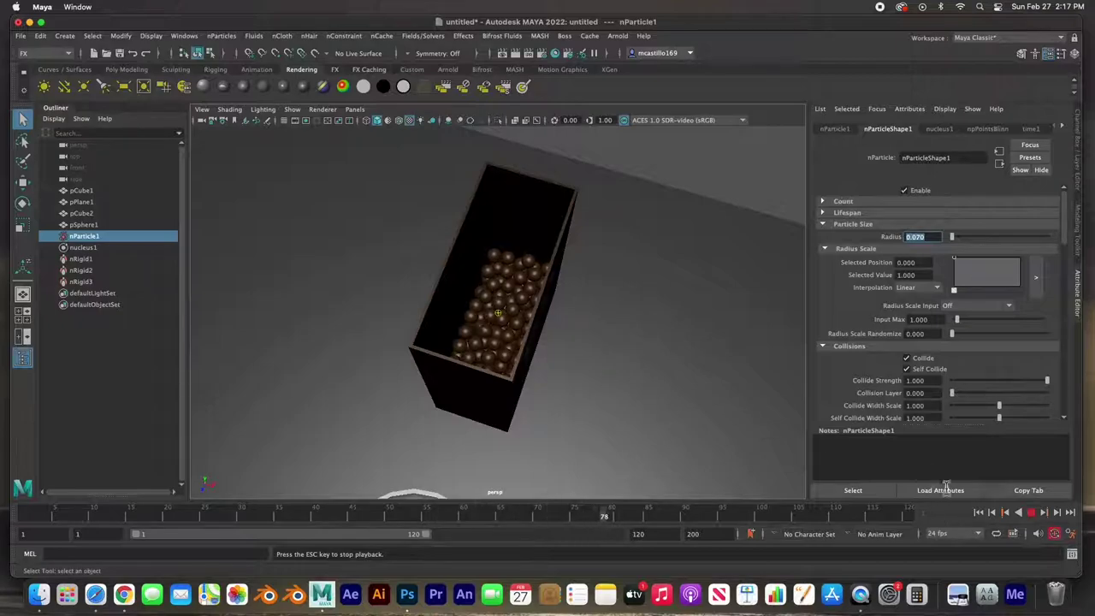
click(979, 512)
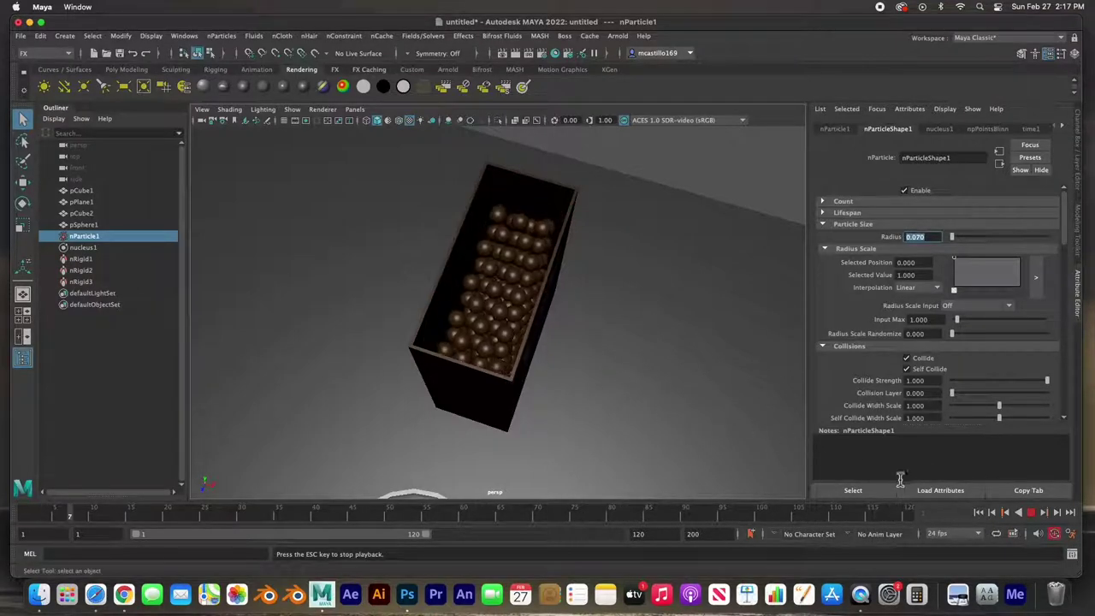
click(1031, 512)
Step: View the bowl and cereal box from the front side and switch the viewport to wireframe display
scroll(577, 364, down, 3)
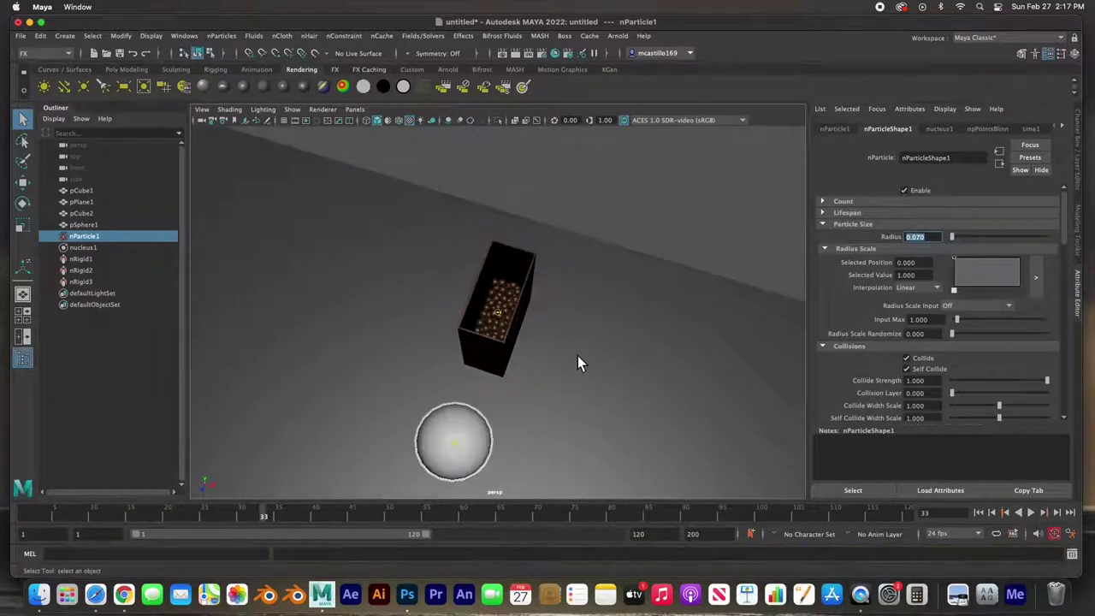
alt+drag(557, 389, 383, 383)
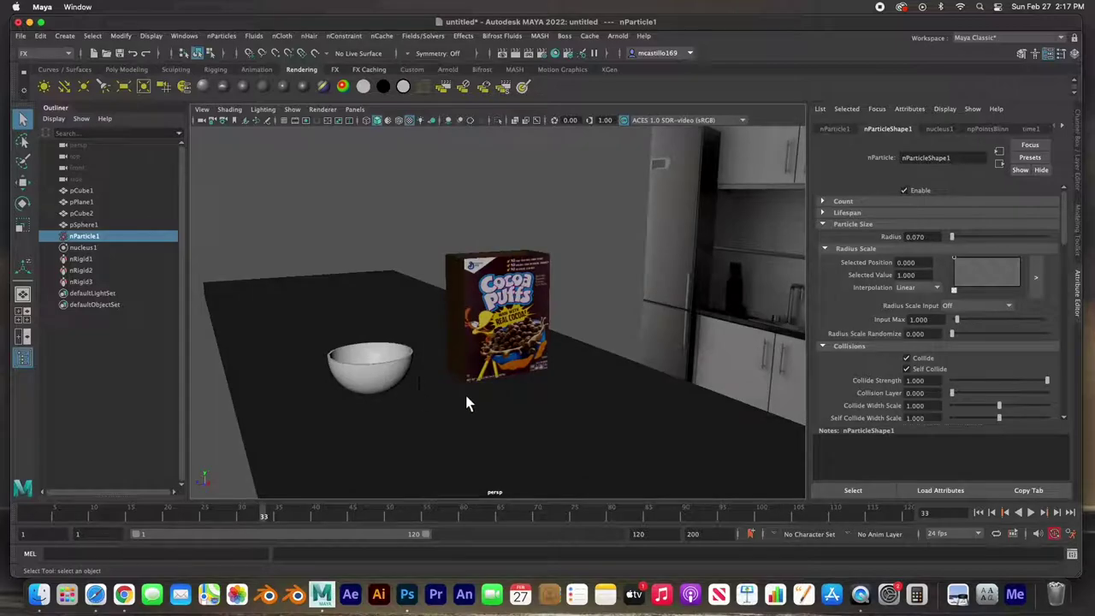
click(461, 287)
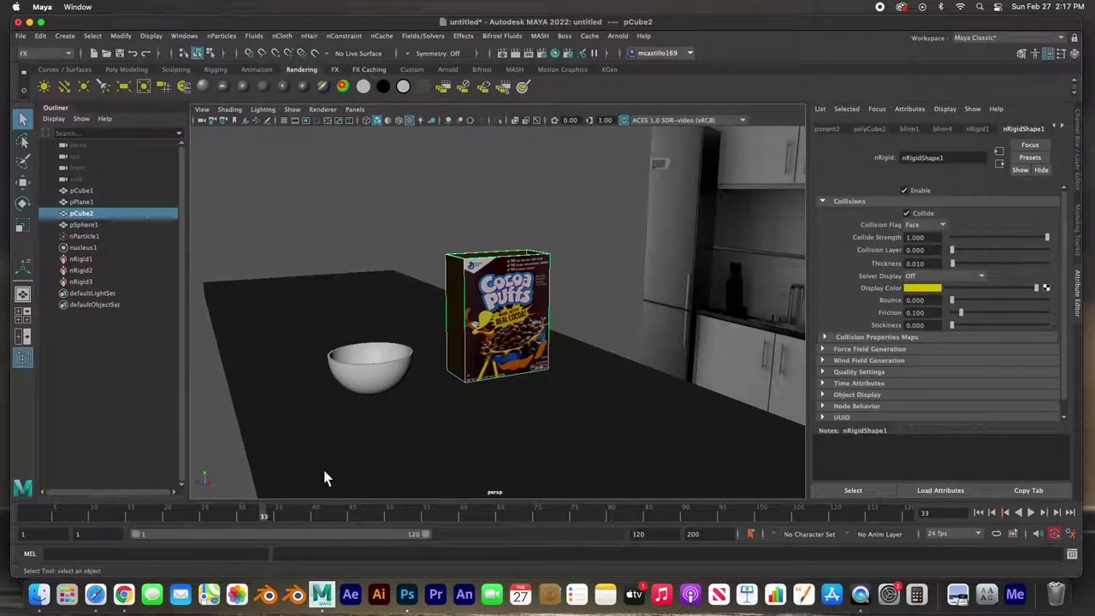
key(4)
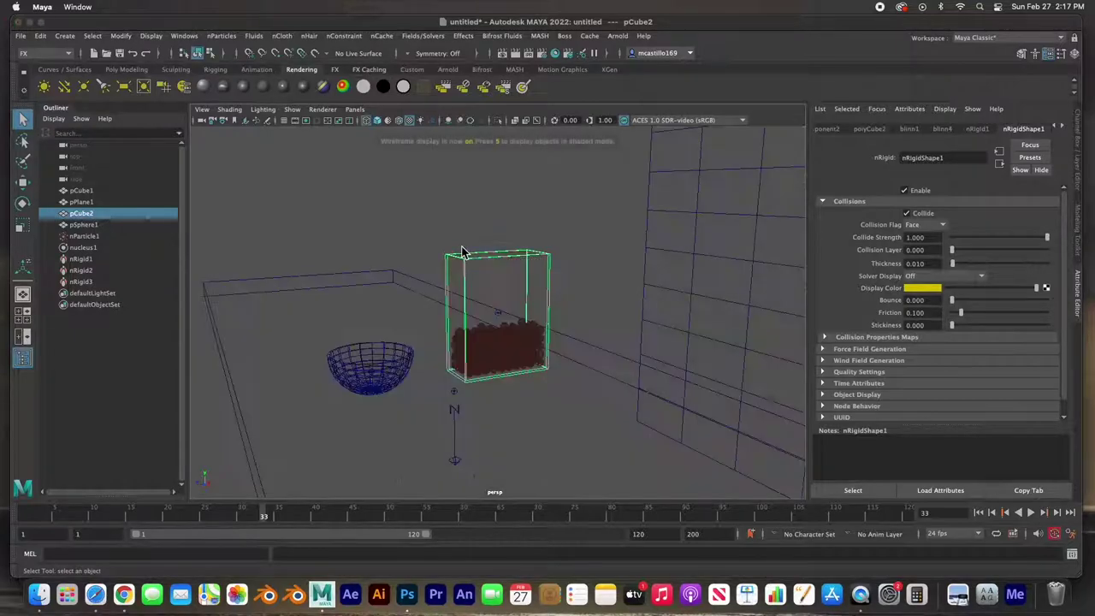
click(496, 308)
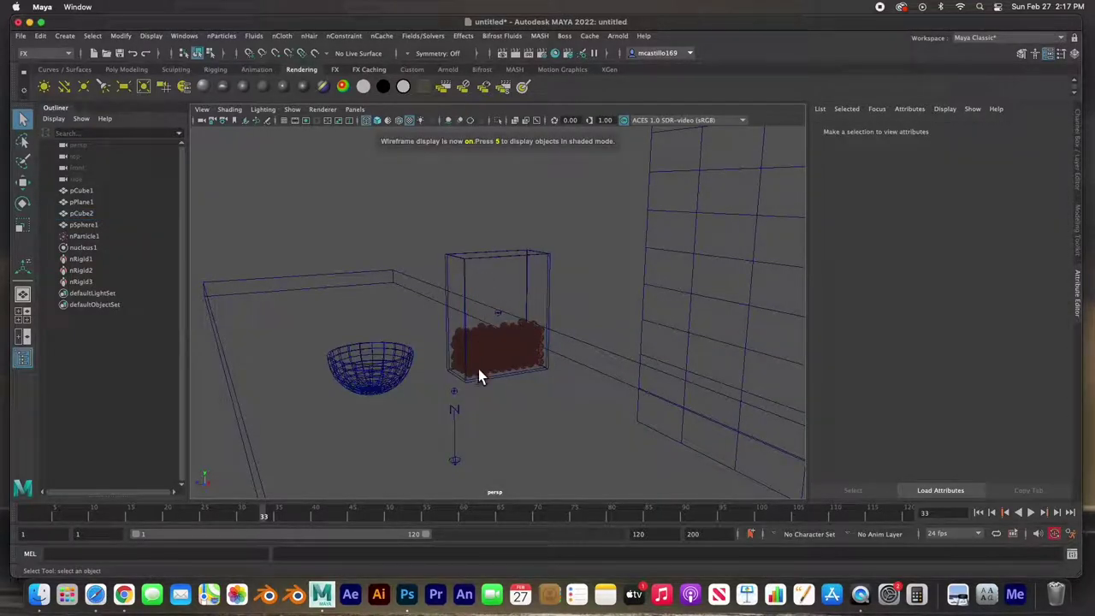
Step: Replay the simulation from frame 1 in wireframe to check when the particles settle in the box
click(985, 514)
click(1032, 513)
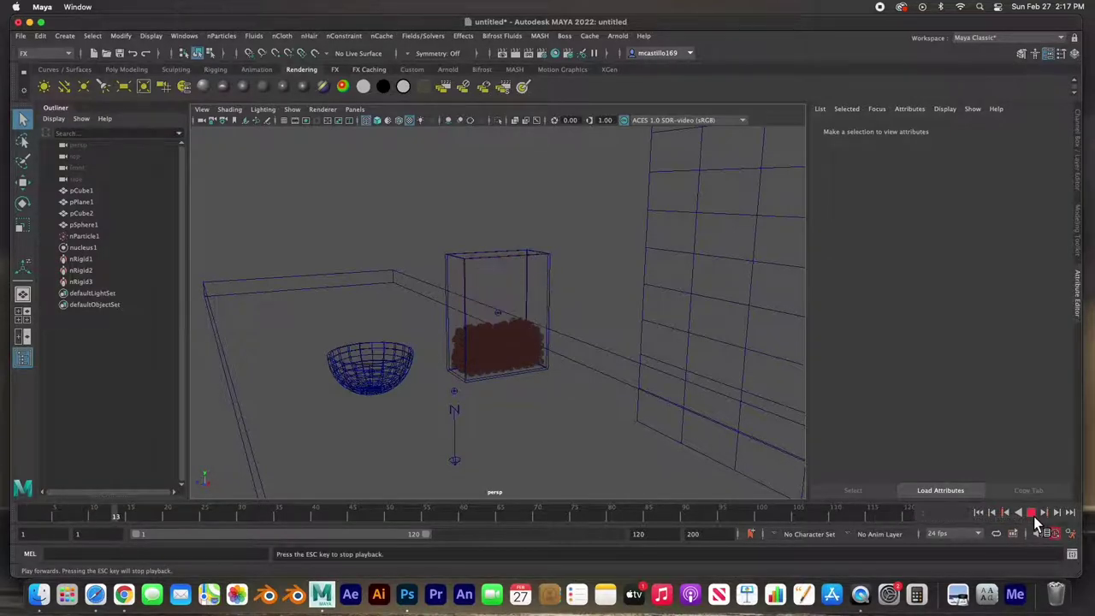
click(1032, 513)
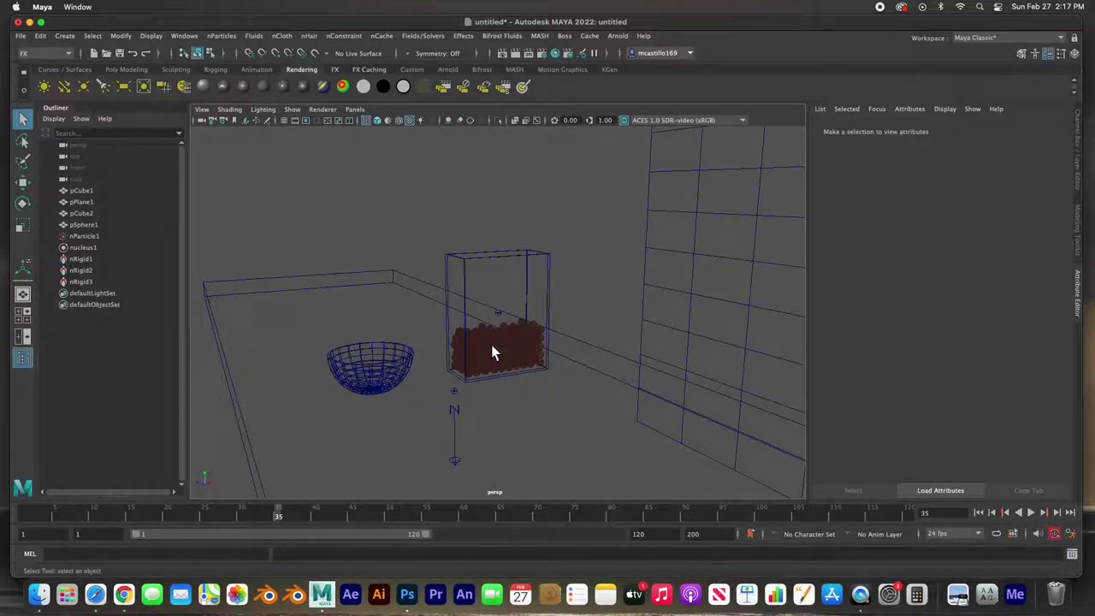
click(978, 513)
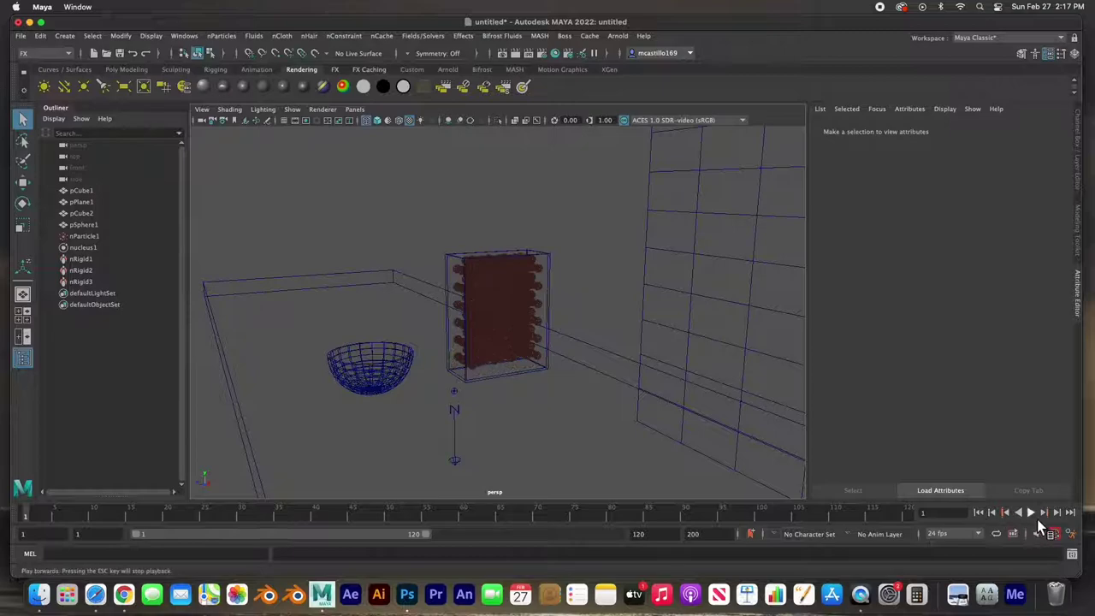
click(1033, 514)
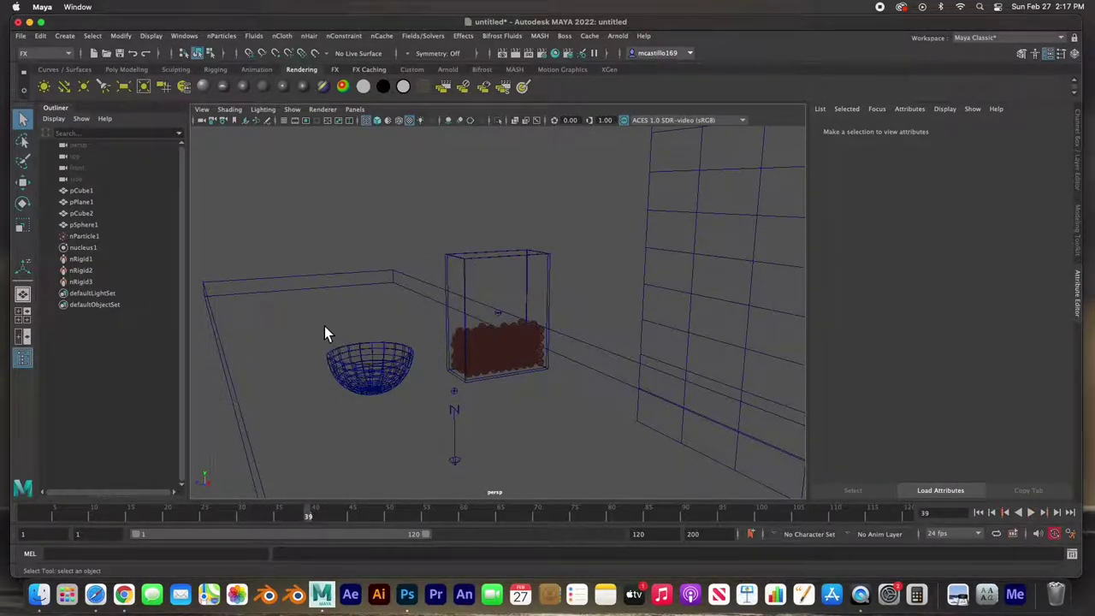
Step: Go to frame 35 and set a keyframe on the cereal box
mouse_move(310, 519)
mouse_down()
mouse_move(237, 518)
mouse_move(282, 517)
mouse_up()
click(467, 293)
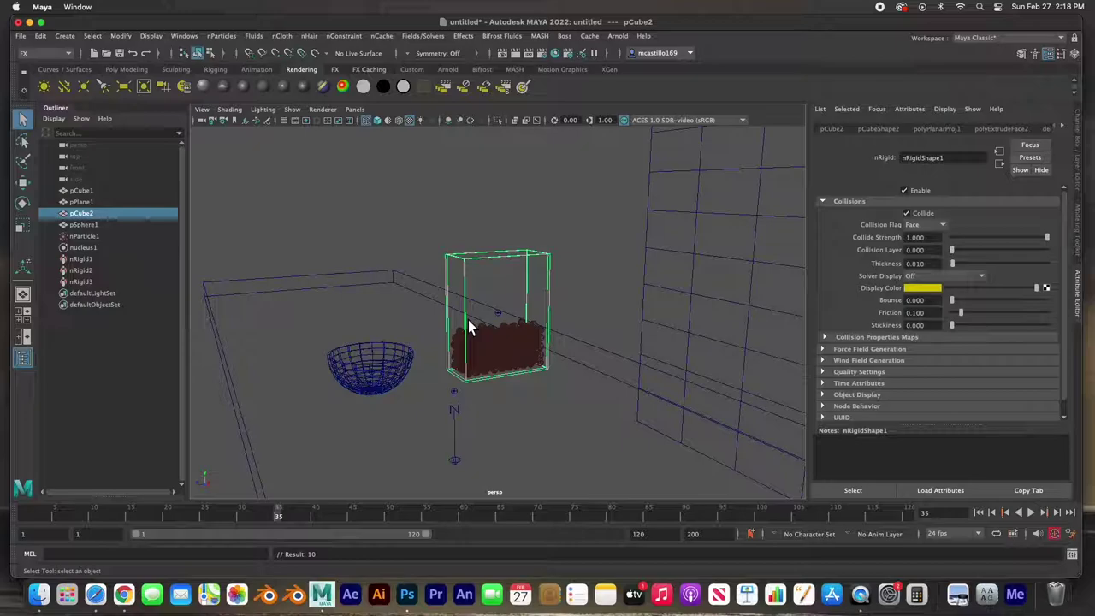
Step: At frame 60, raise the cereal box, tip it about 91° onto its side and shift it towards the bowl
key(w)
drag(283, 515, 465, 534)
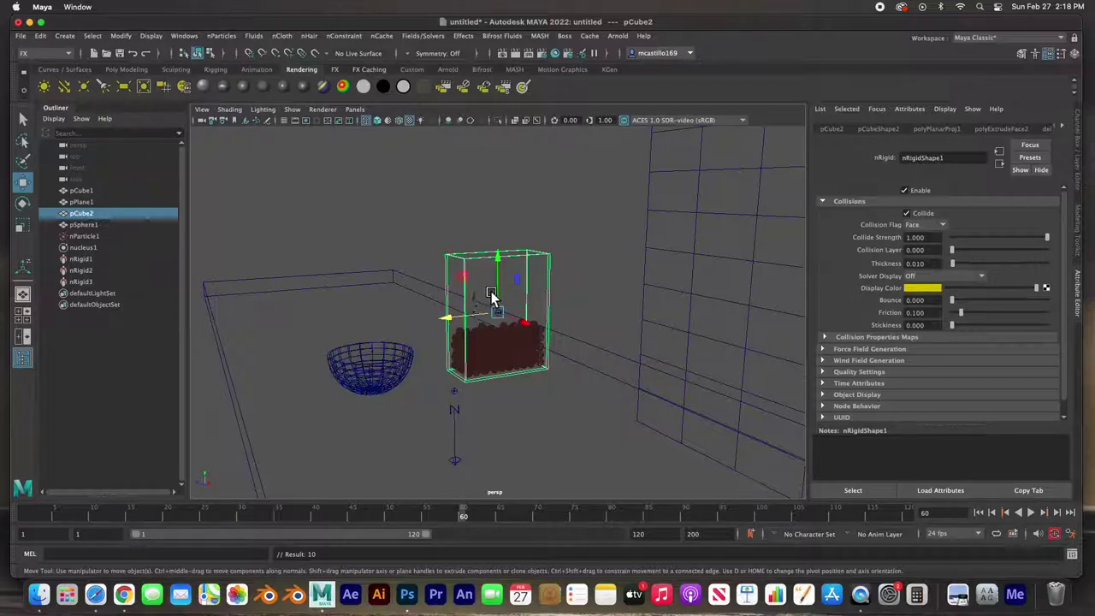
drag(501, 298, 472, 341)
key(e)
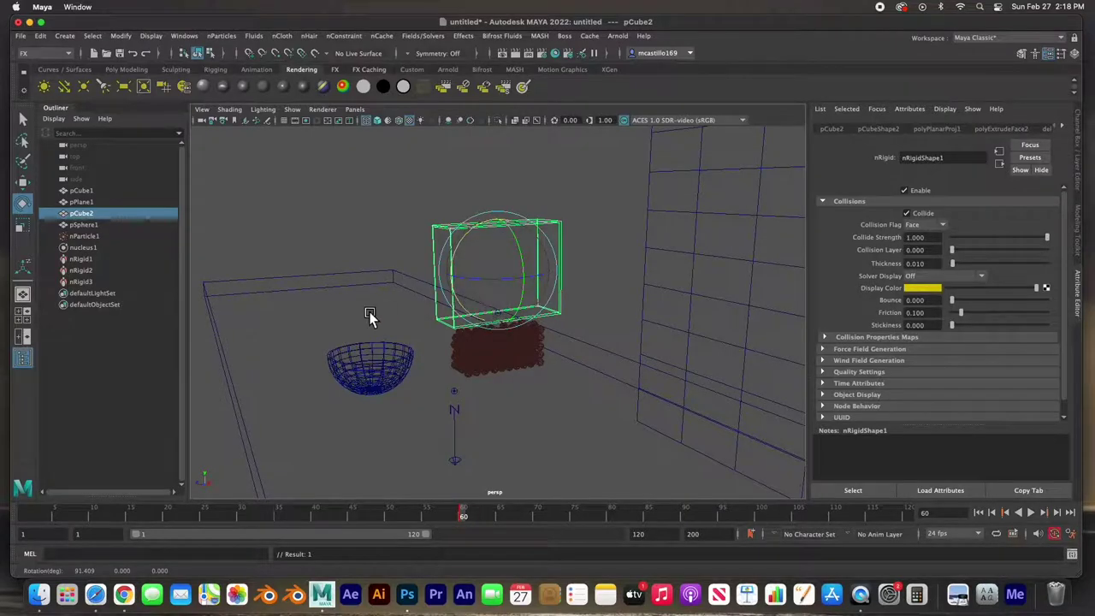
key(w)
drag(476, 272, 451, 279)
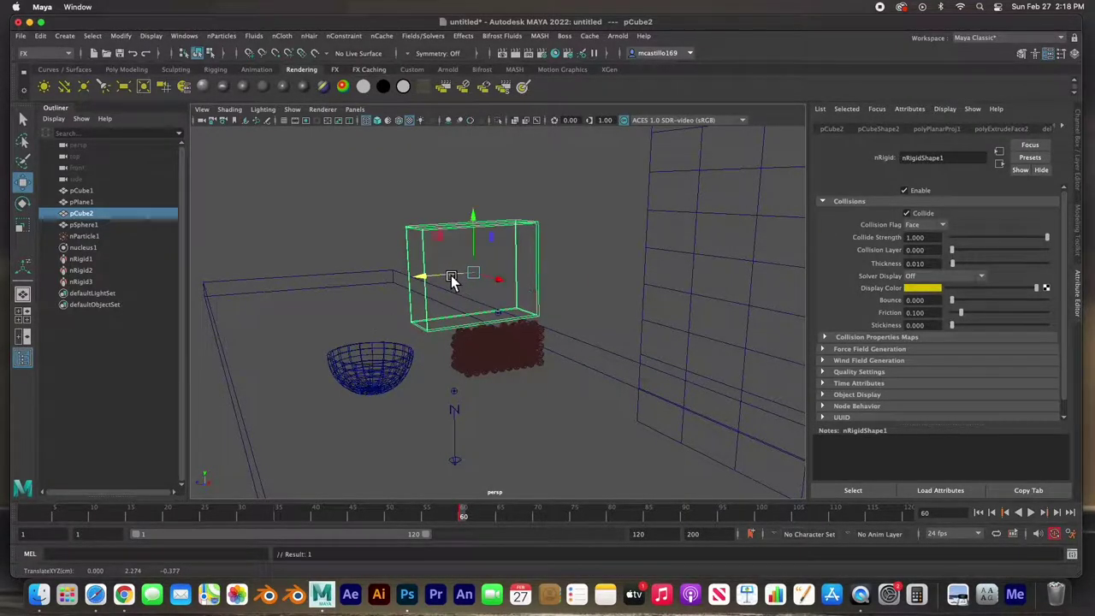
Step: Run the pour simulation through to frame 120 and extend the end of the playback range to frame 400
drag(459, 518, 907, 537)
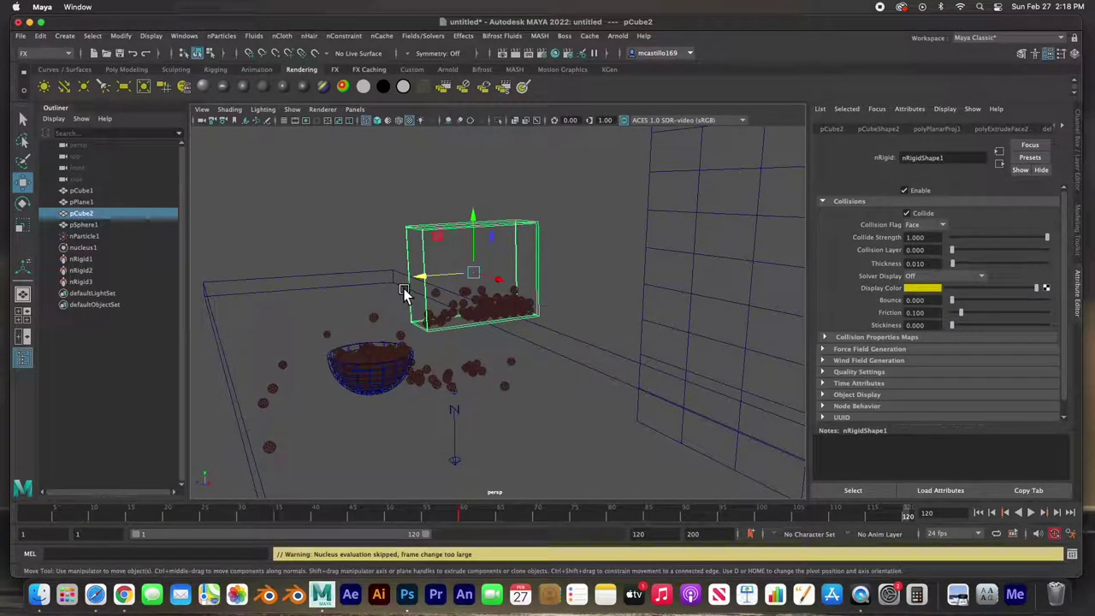
alt+drag(668, 515, 556, 447)
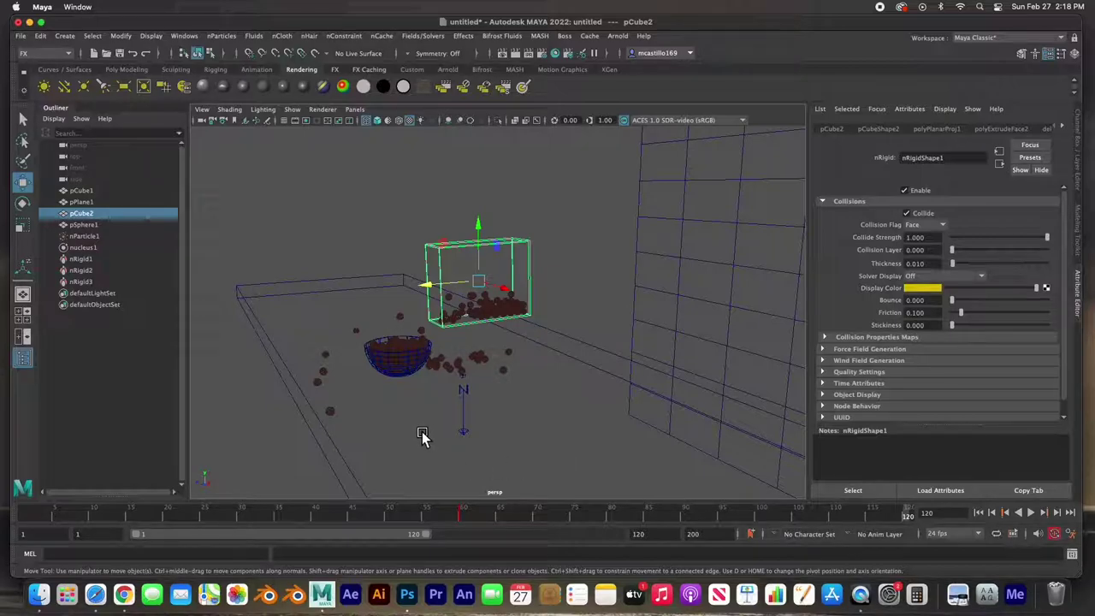
click(646, 534)
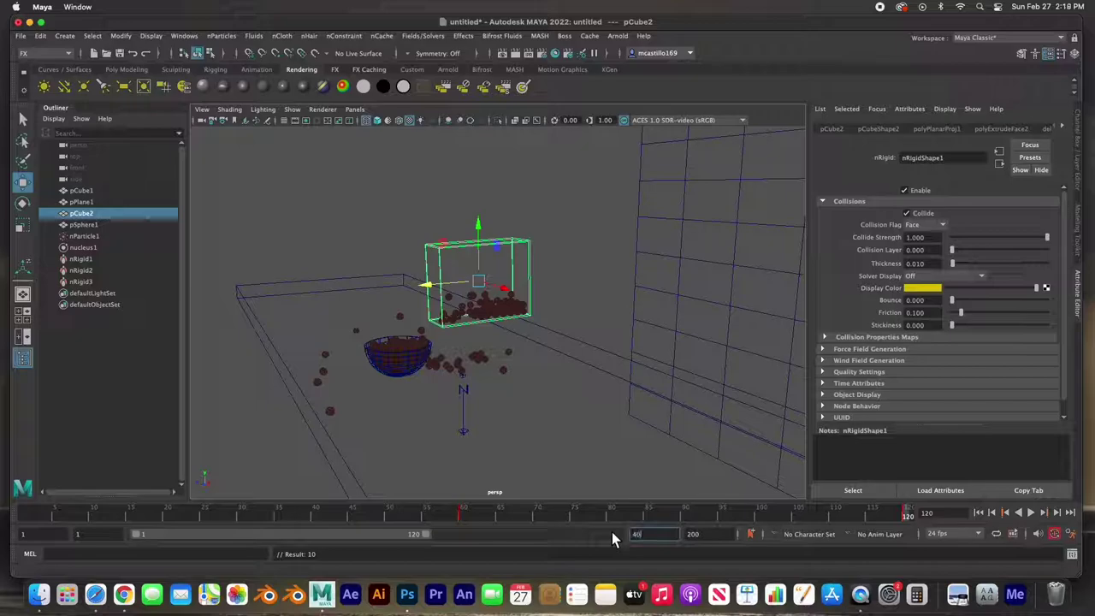
text(400)
key(Return)
key(alt+v)
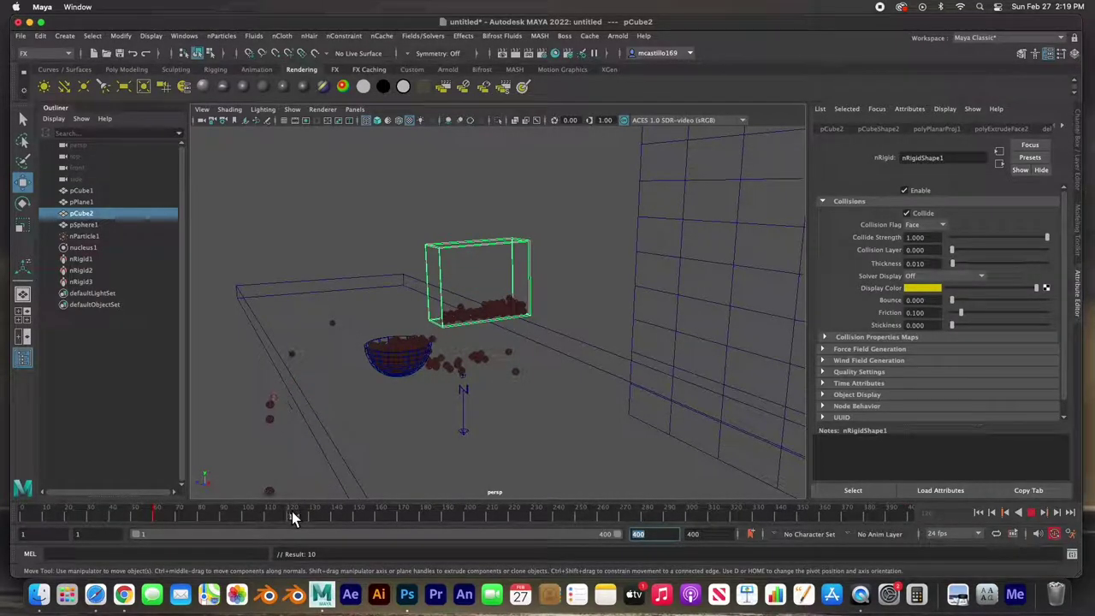
Step: At frame 150, rotate the cereal box back upright and lower it beside the bowl, keeping unsmoothed display
click(356, 519)
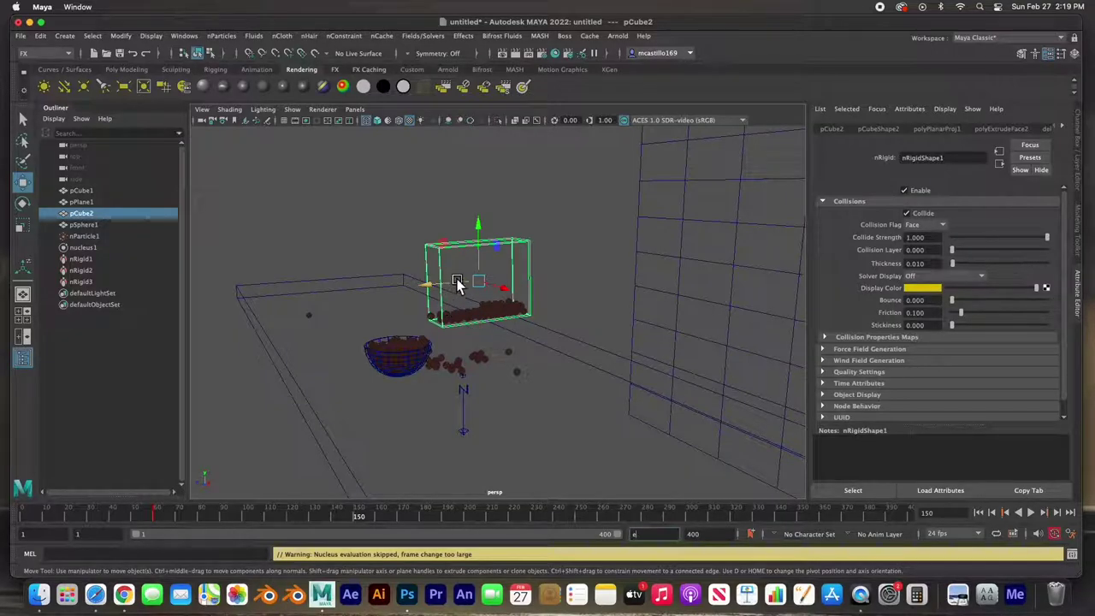
key(e)
drag(450, 257, 524, 247)
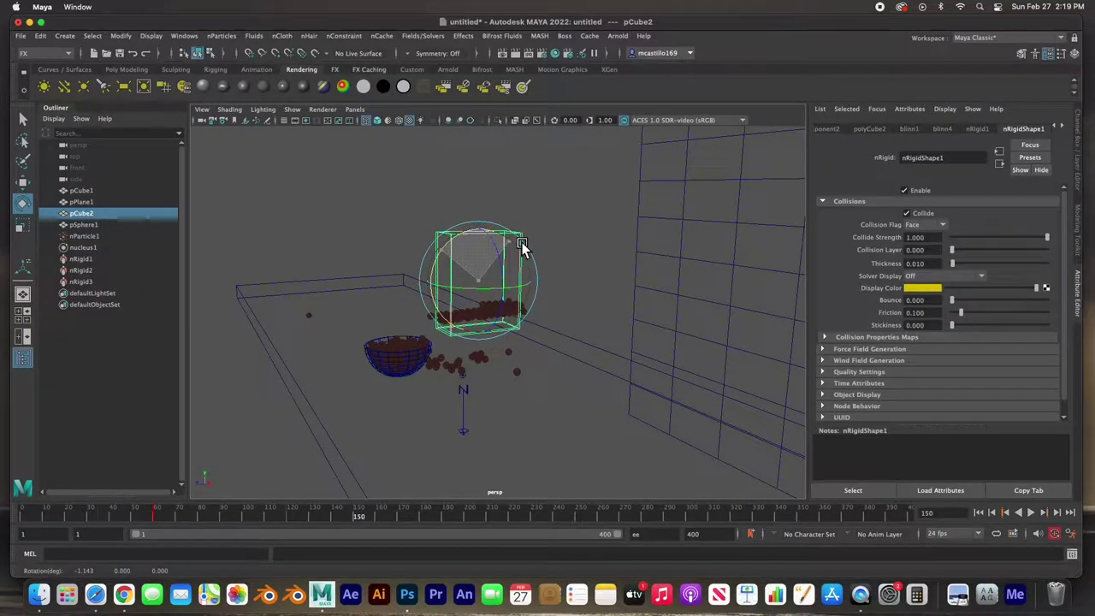
key(w)
drag(481, 261, 460, 317)
key(3)
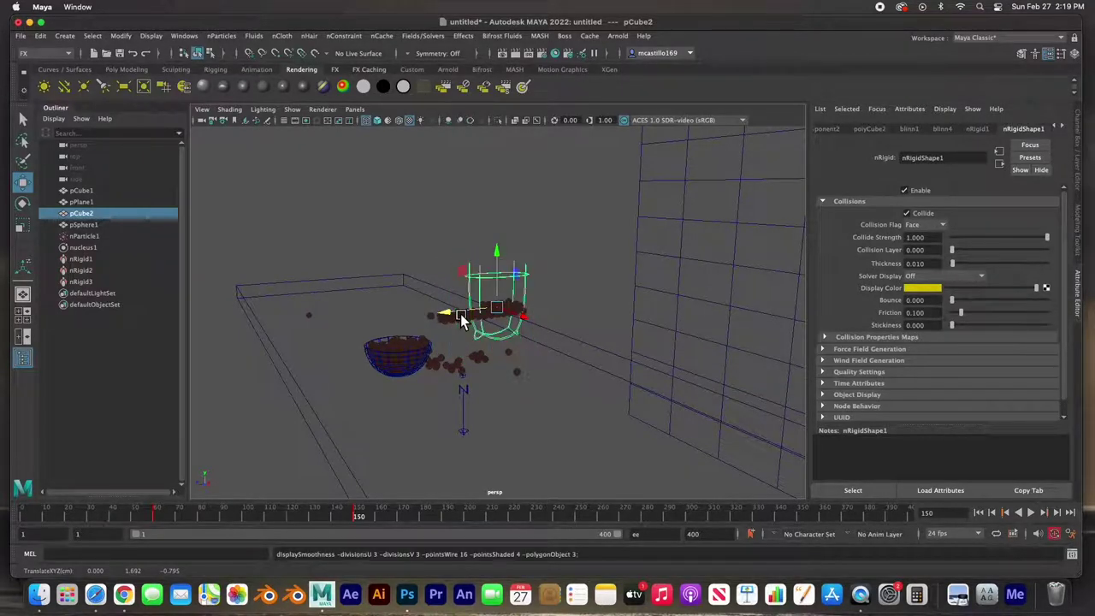
key(1)
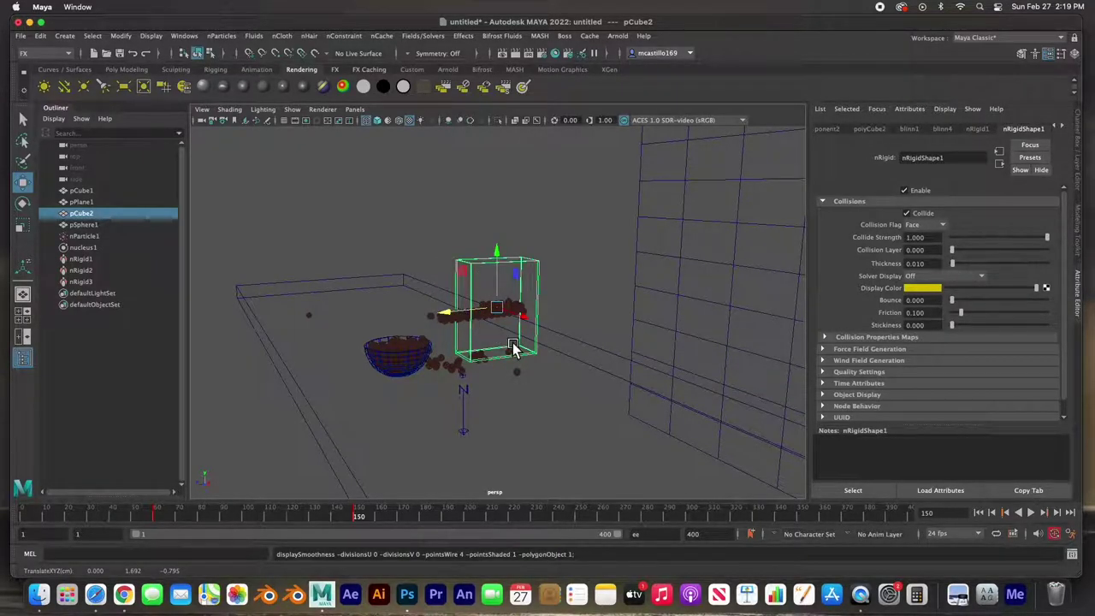
Step: In the side view, straighten the cereal box's remaining tilt and set it down on the countertop at frame 150
key(space)
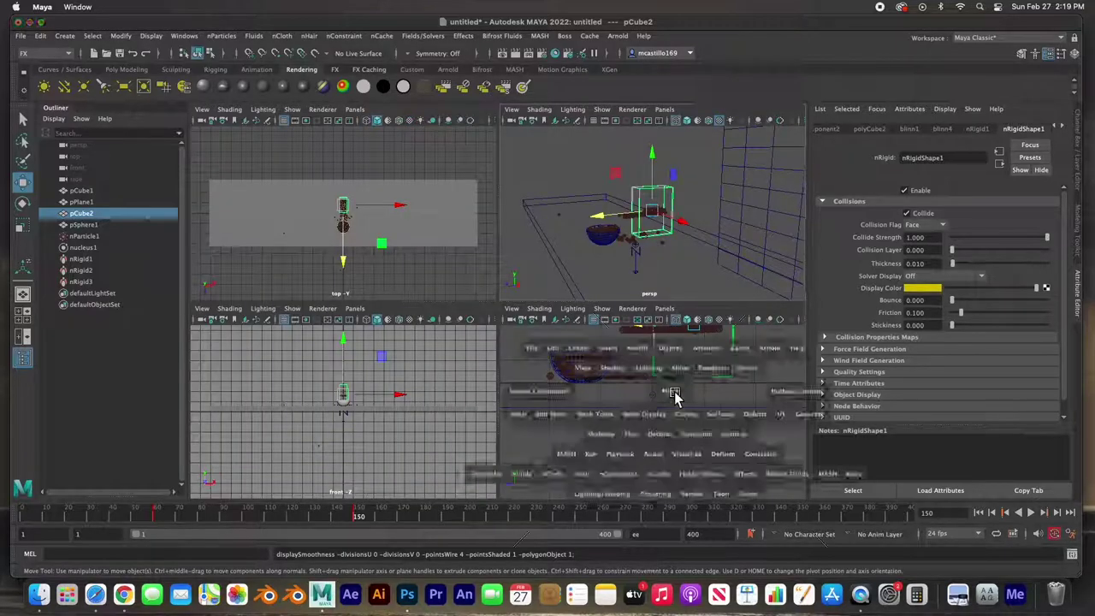
key(space)
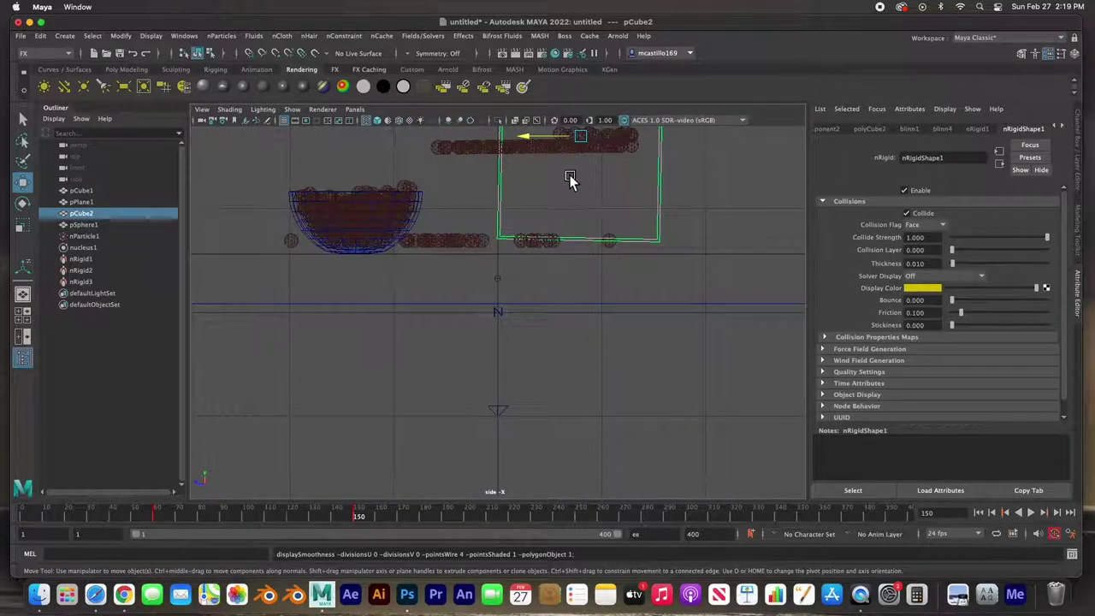
scroll(574, 201, down, 3)
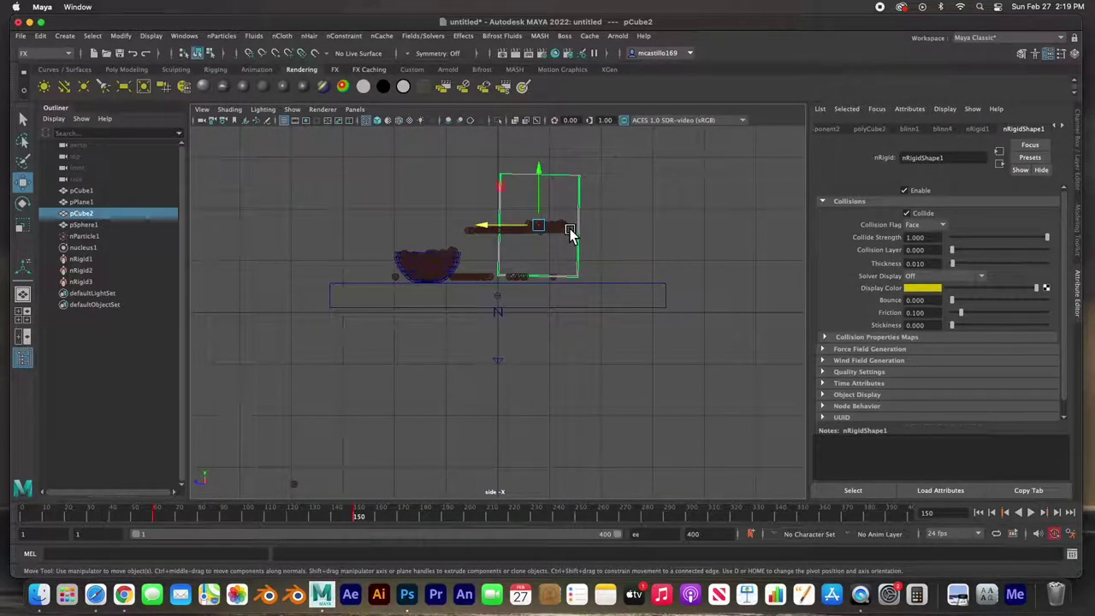
key(e)
drag(528, 191, 525, 187)
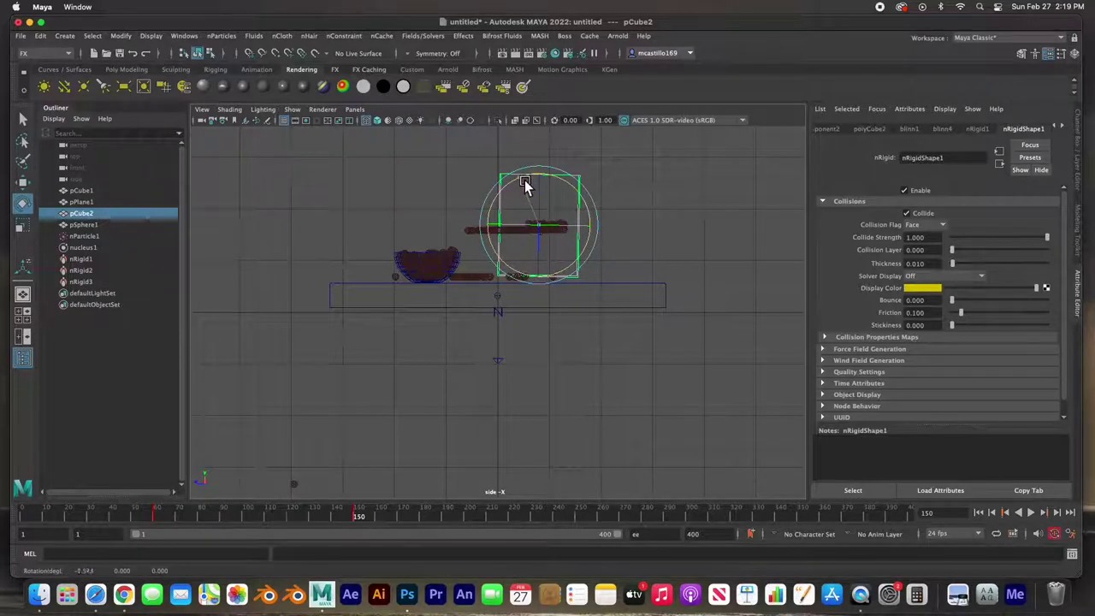
key(w)
drag(541, 233, 549, 240)
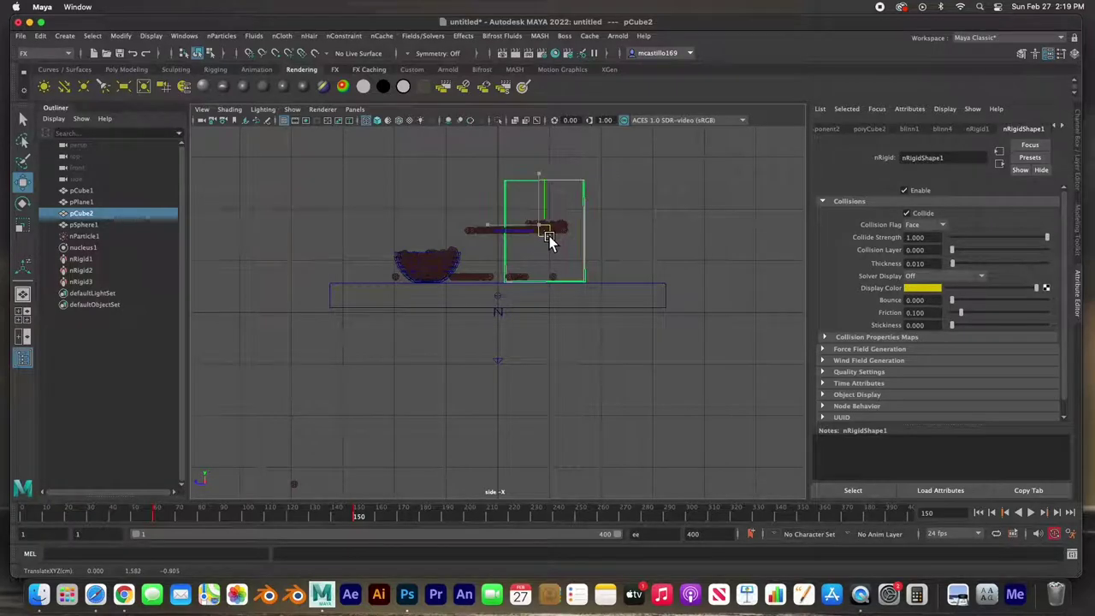
key(space)
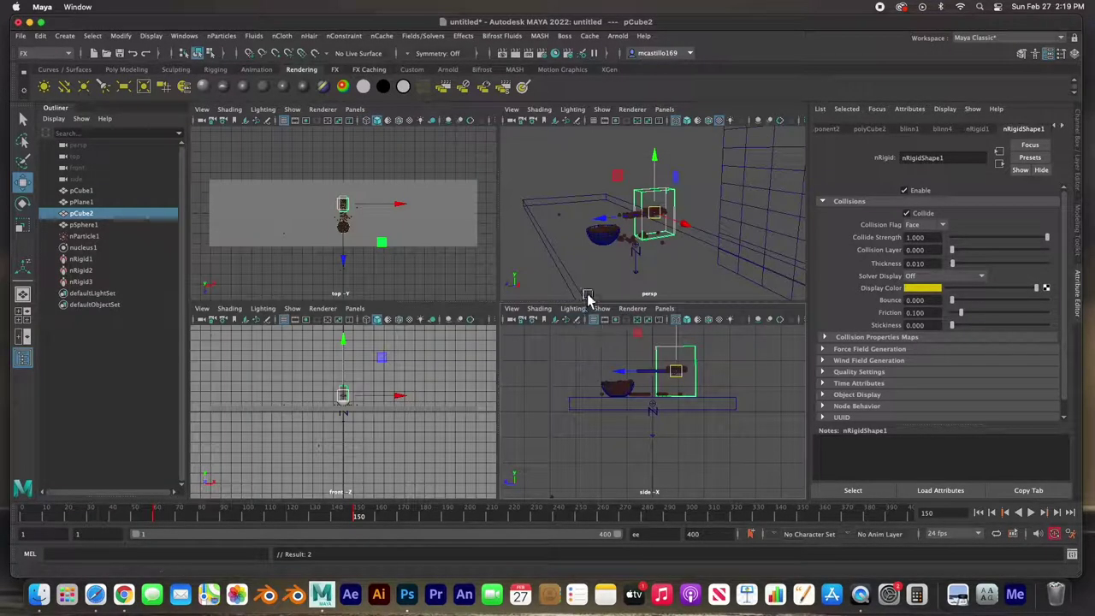
key(space)
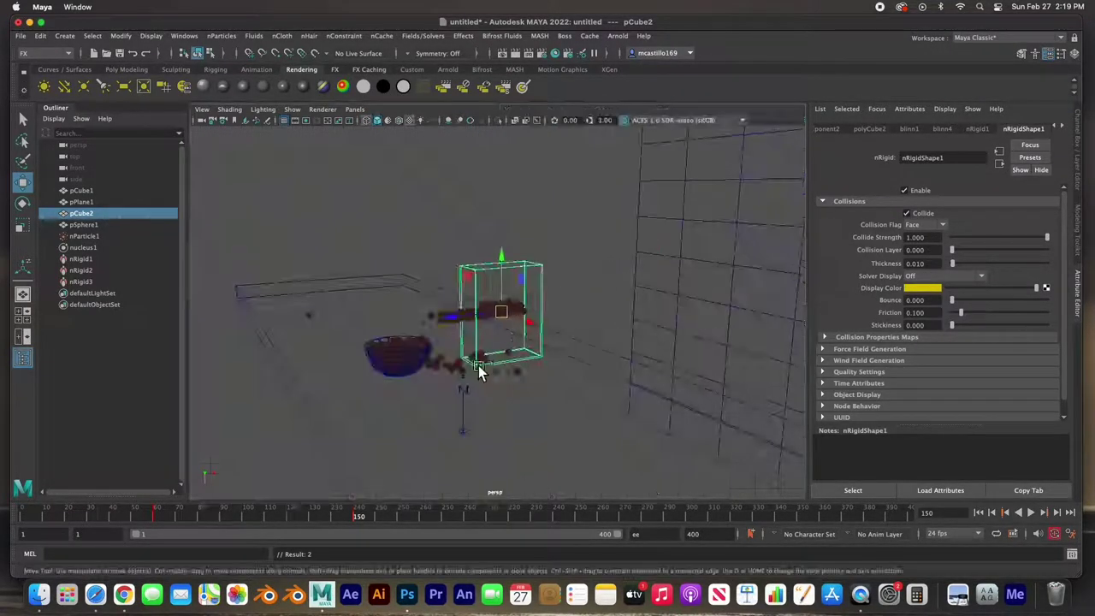
Step: Replay the whole pour animation from frame 1 to check the cereal falling into the bowl
click(979, 512)
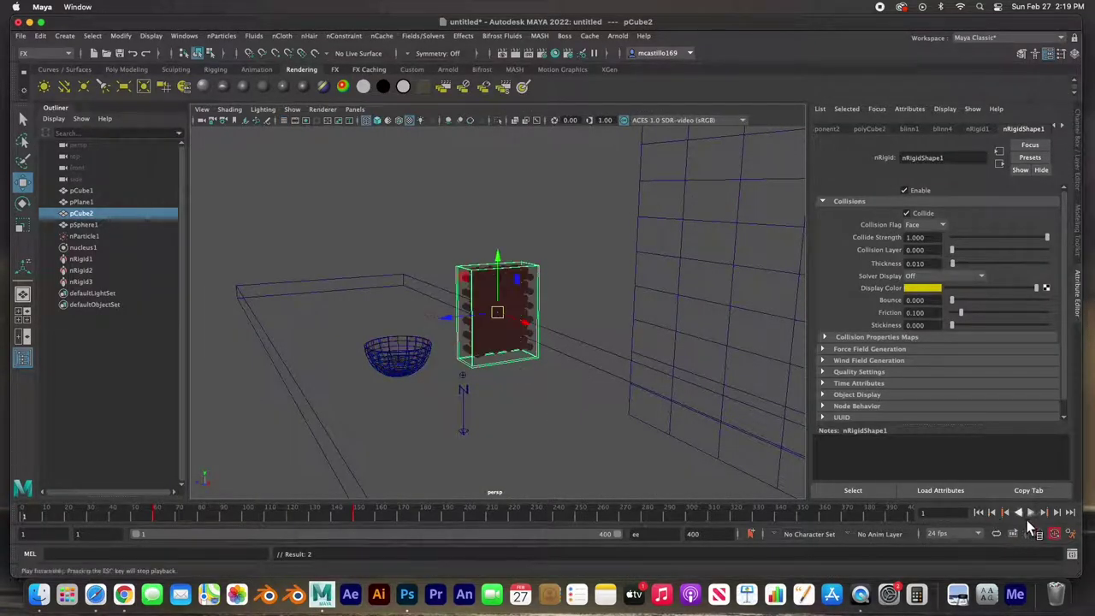
click(1037, 516)
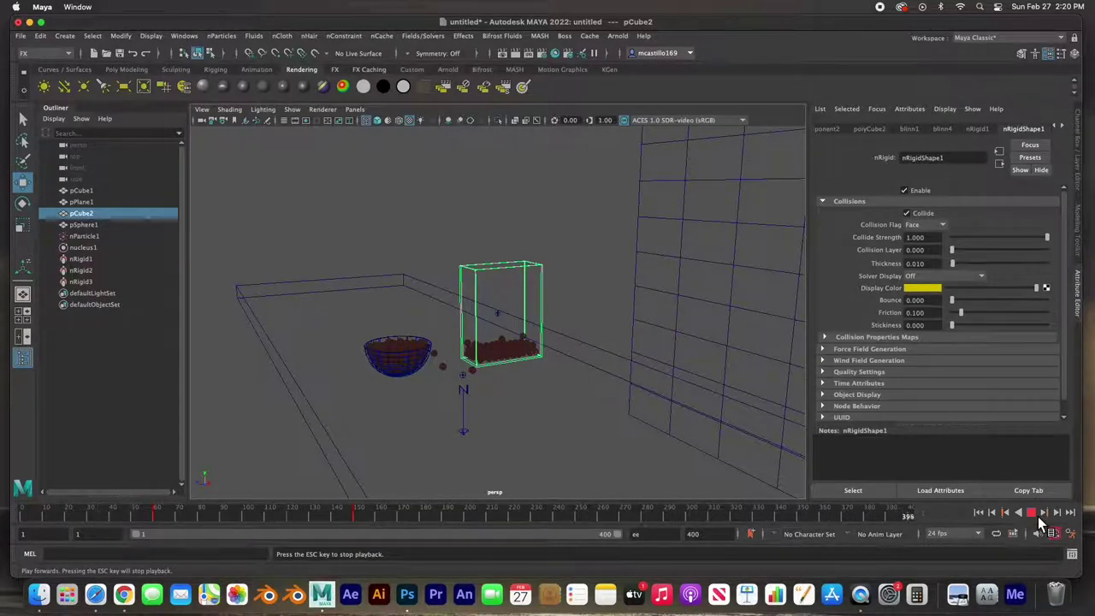
click(1031, 512)
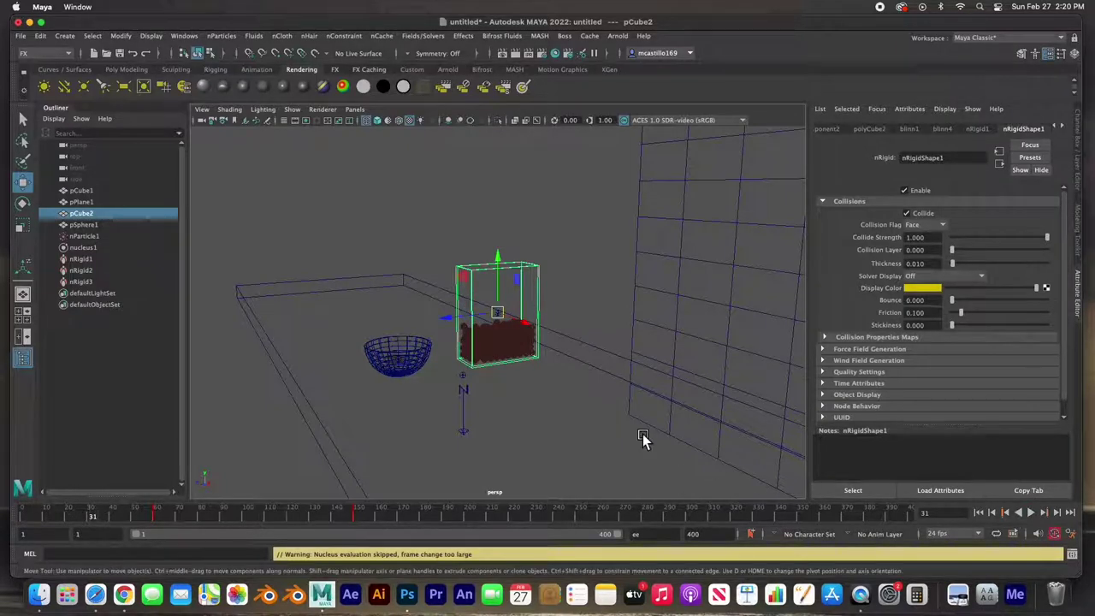
Step: Select the countertop alone and rotate it about 38° around the vertical axis in the top view
scroll(531, 359, down, 5)
scroll(532, 351, down, 2)
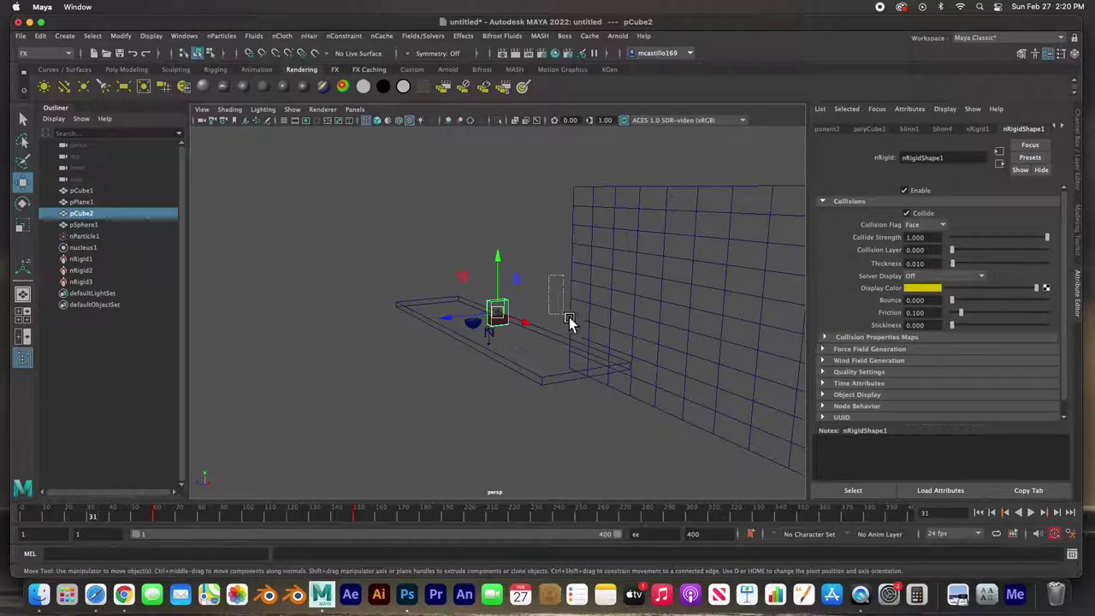
drag(567, 316, 576, 349)
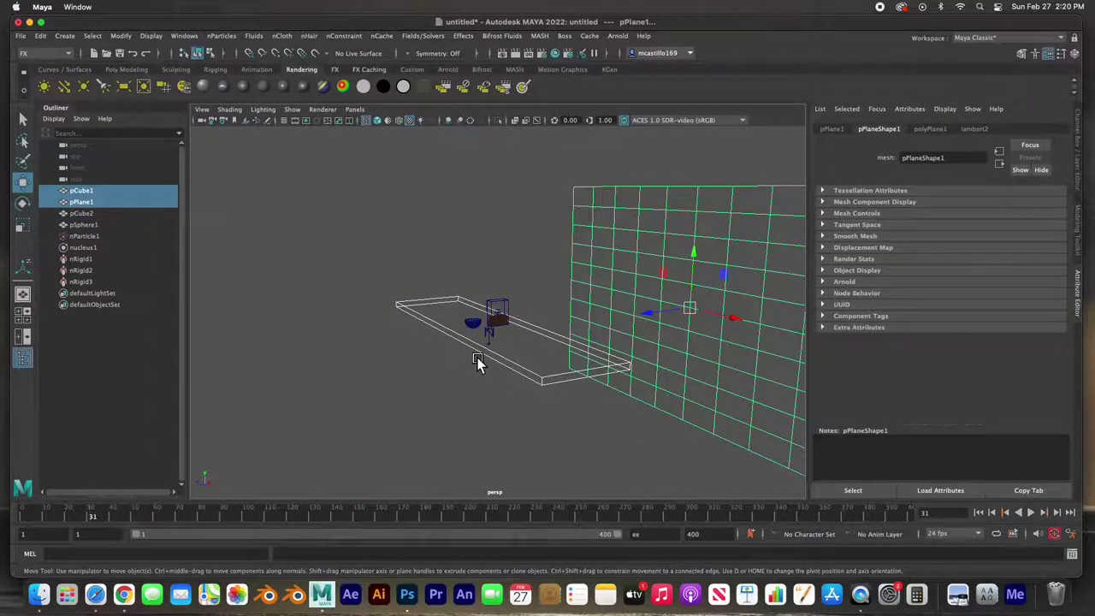
drag(423, 276, 445, 306)
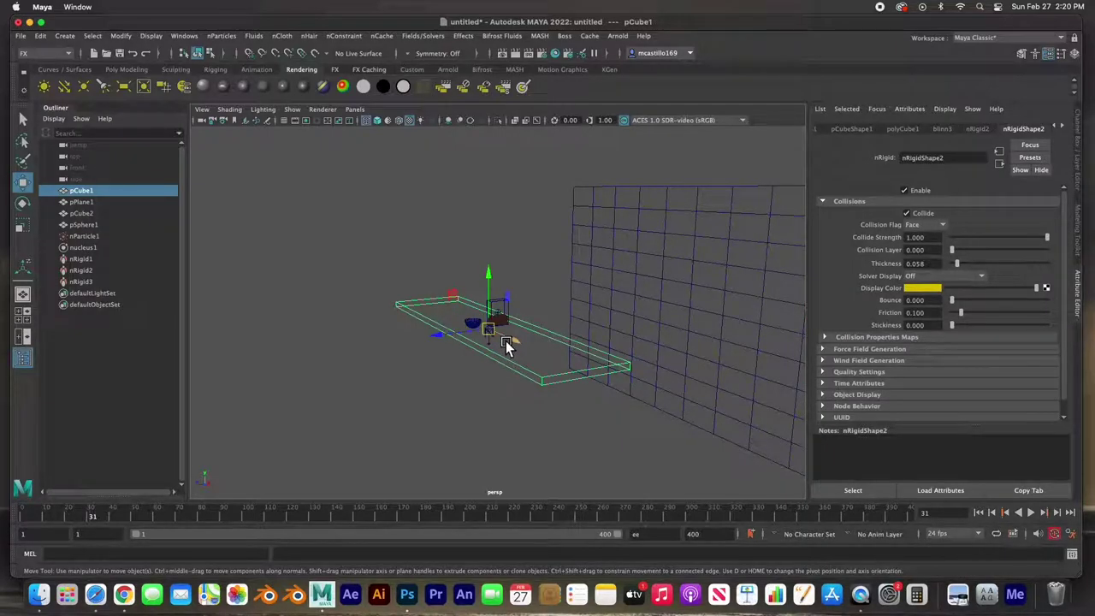
scroll(509, 335, up, 2)
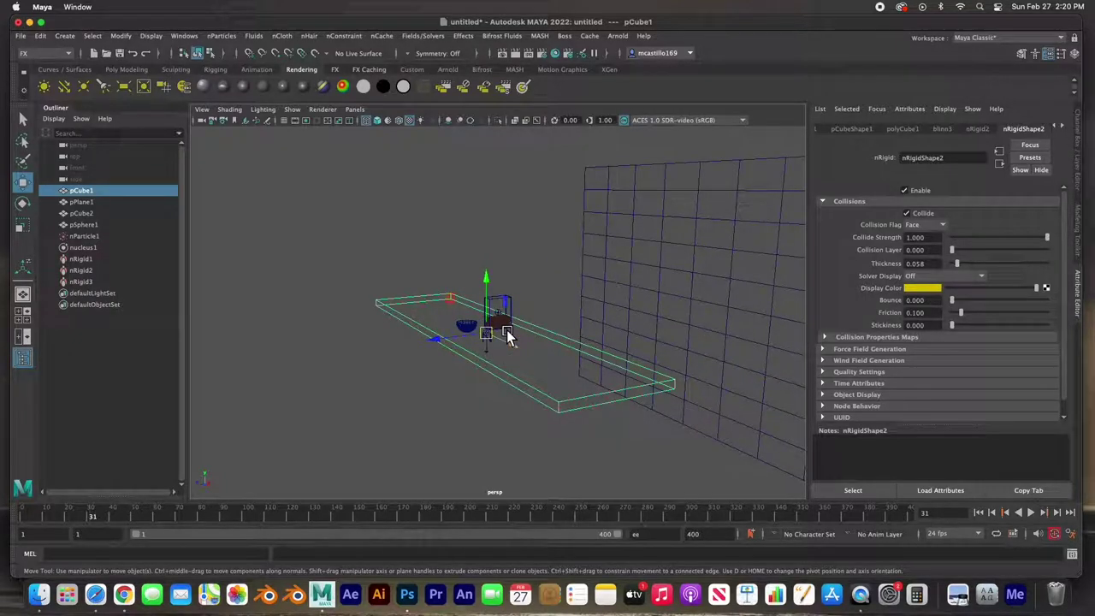
key(space)
key(space)
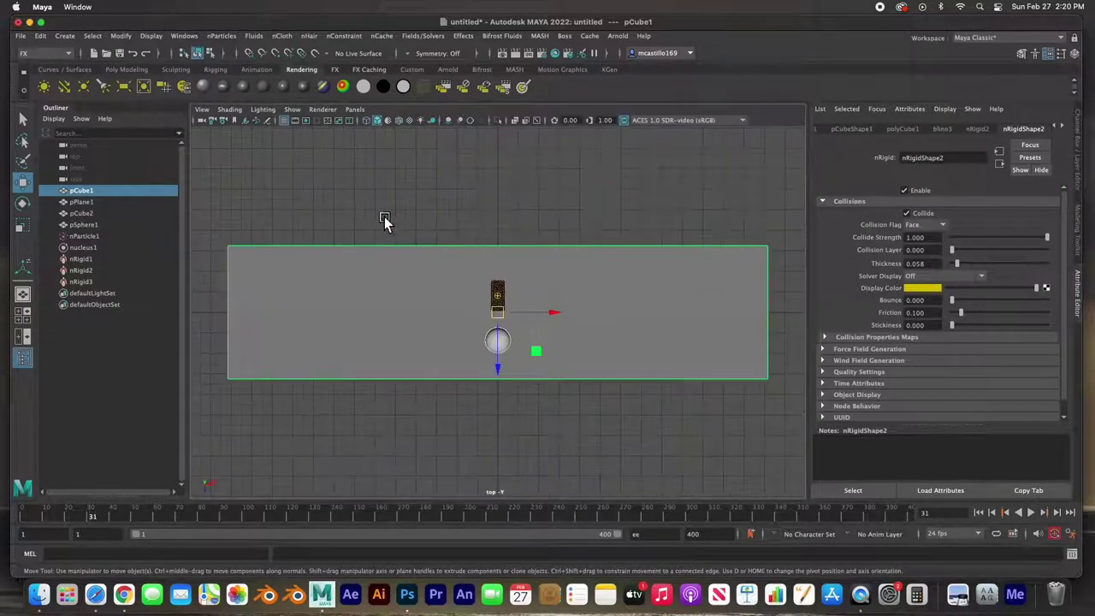
scroll(445, 313, down, 3)
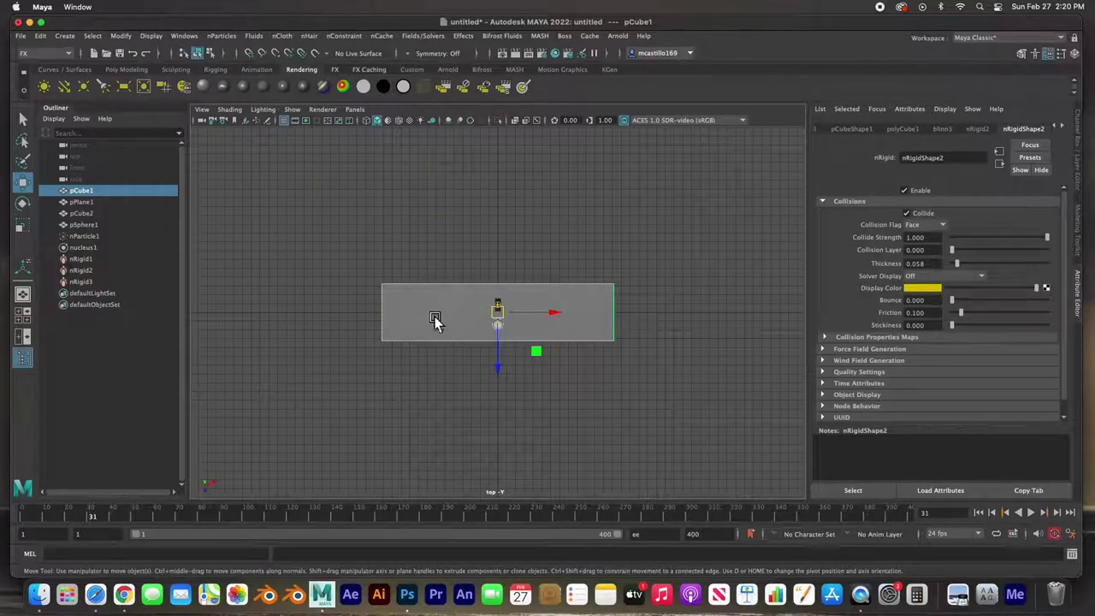
key(e)
drag(479, 360, 510, 369)
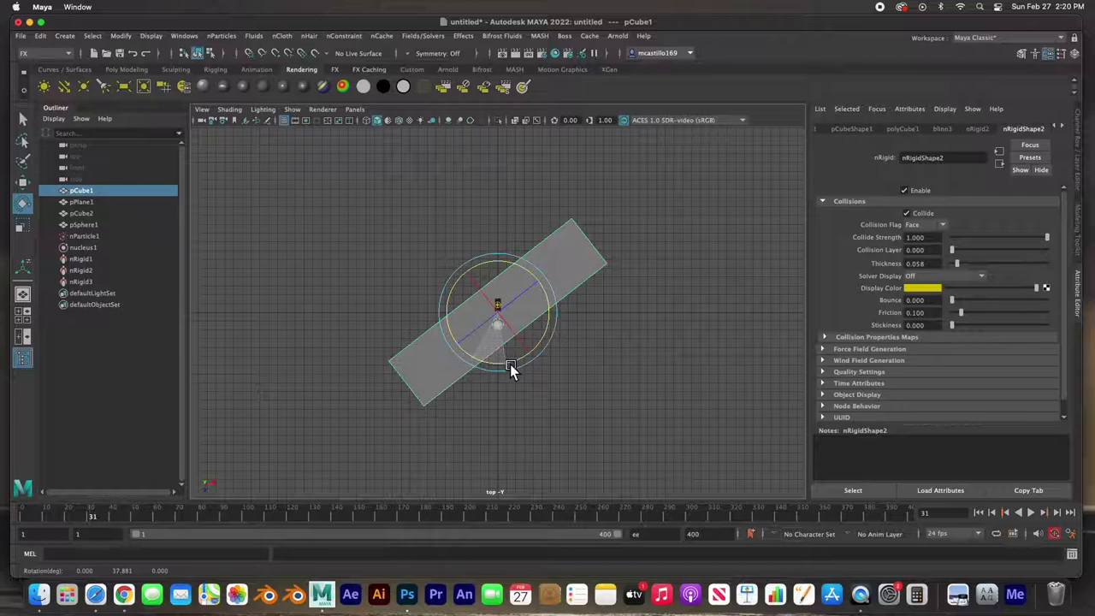
drag(452, 202, 488, 251)
drag(438, 159, 480, 243)
key(z)
key(z)
key(z)
key(z)
key(z)
Step: In wireframe, rotate the kitchen wall plane parallel to the countertop and move it behind the counter, about -10.6 in X and -13.9 in Z
key(4)
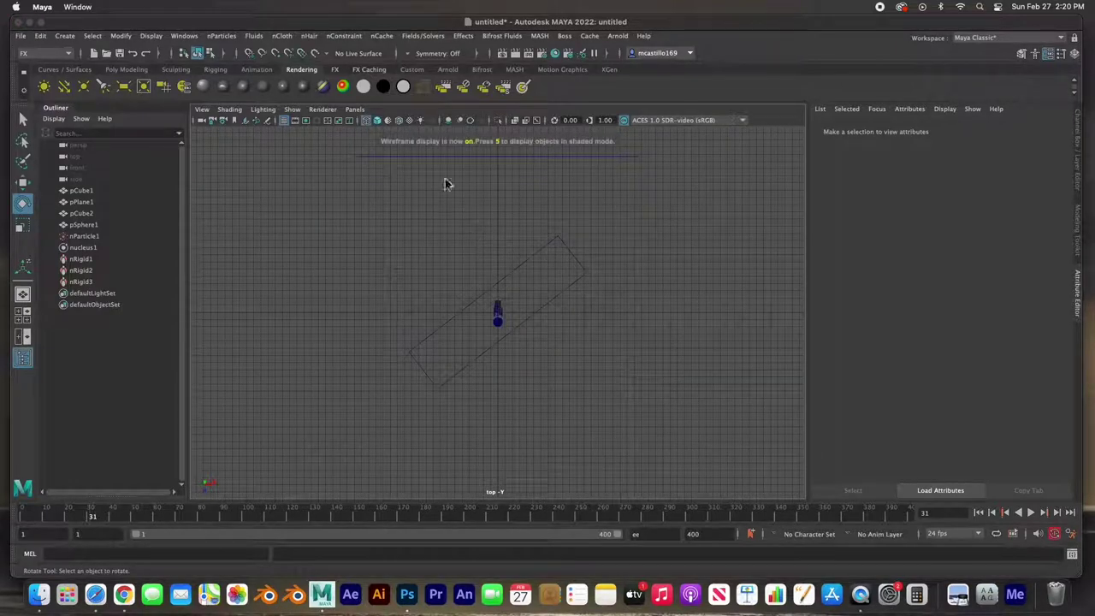
click(359, 154)
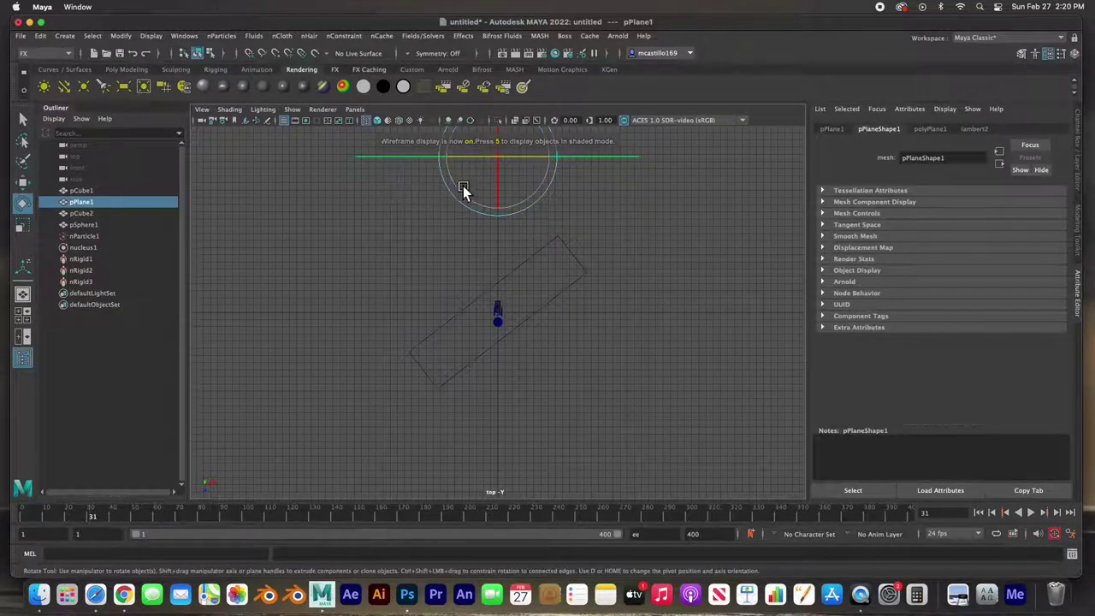
drag(464, 191, 486, 211)
key(w)
drag(507, 165, 426, 213)
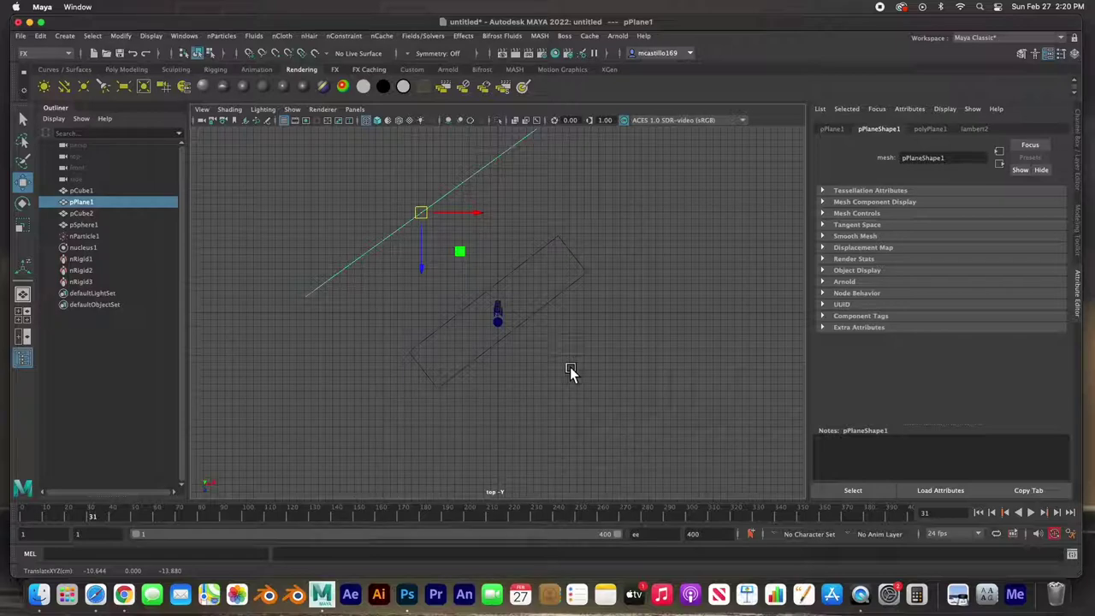
Step: Frame the bowl and cereal box against the kitchen wall in the perspective view with textured display, and deselect the wall plane
key(space)
key(space)
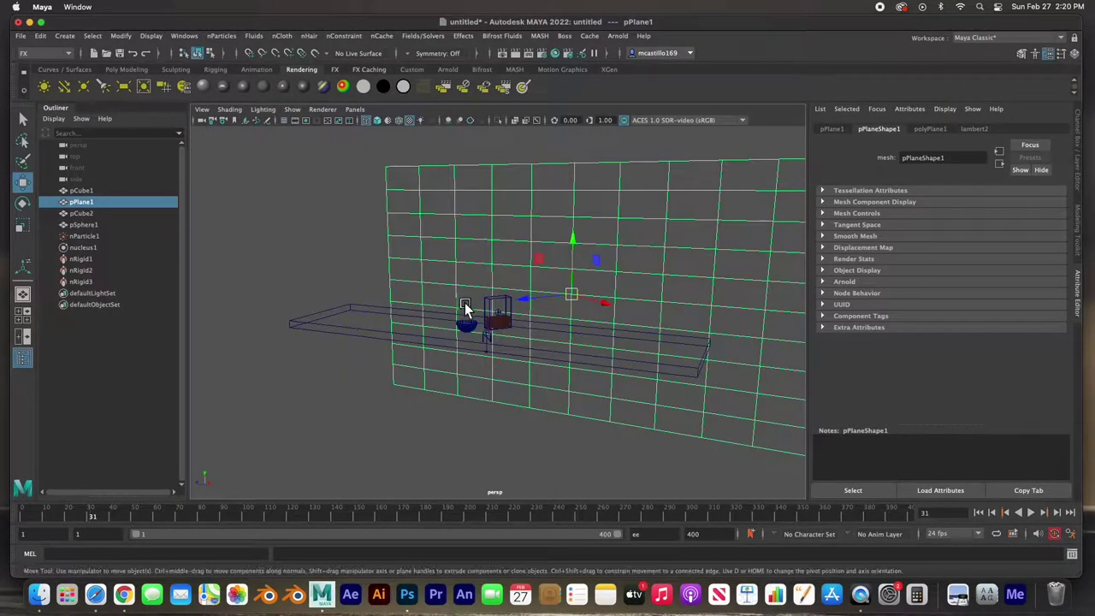
alt+drag(435, 340, 467, 343)
scroll(488, 346, up, 5)
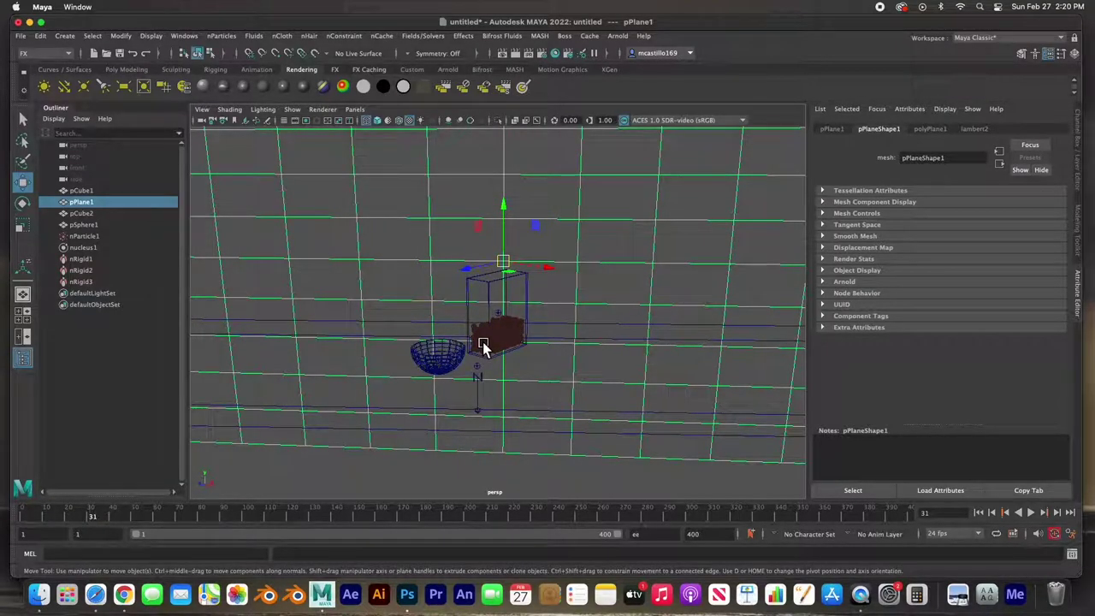
key(6)
alt+drag(526, 357, 523, 365)
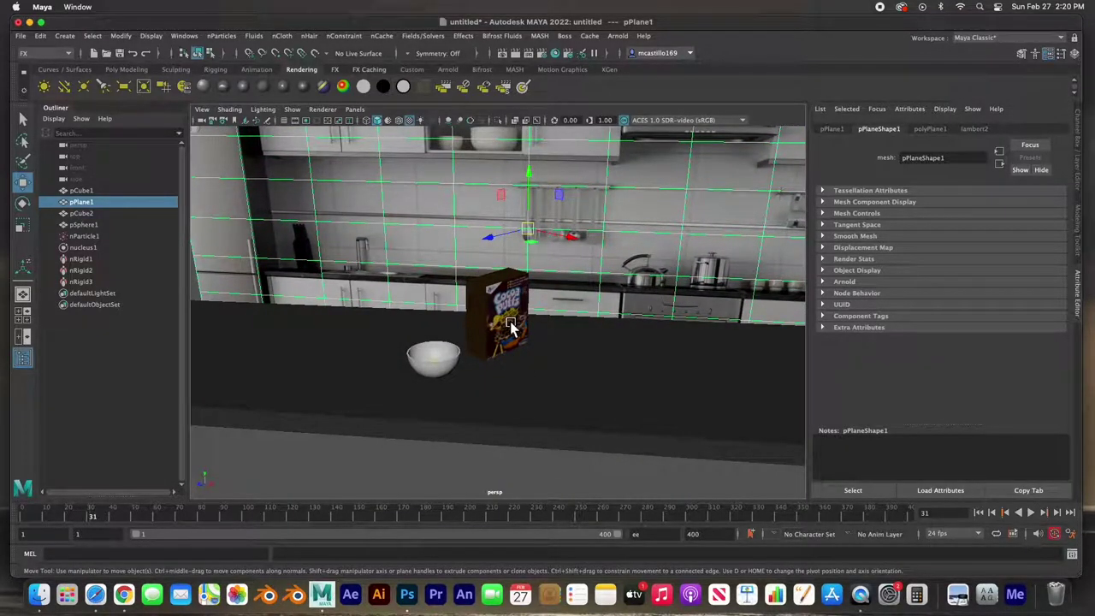
click(437, 465)
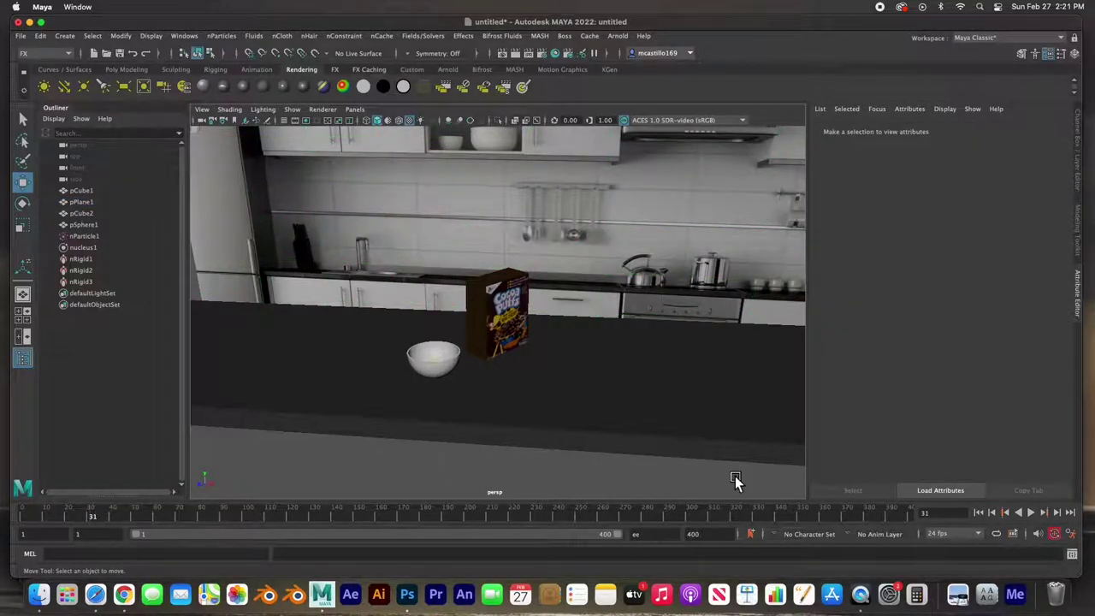
Step: Play the cereal pour from frame 1 in the perspective view and stop it once the box is upright again
click(979, 512)
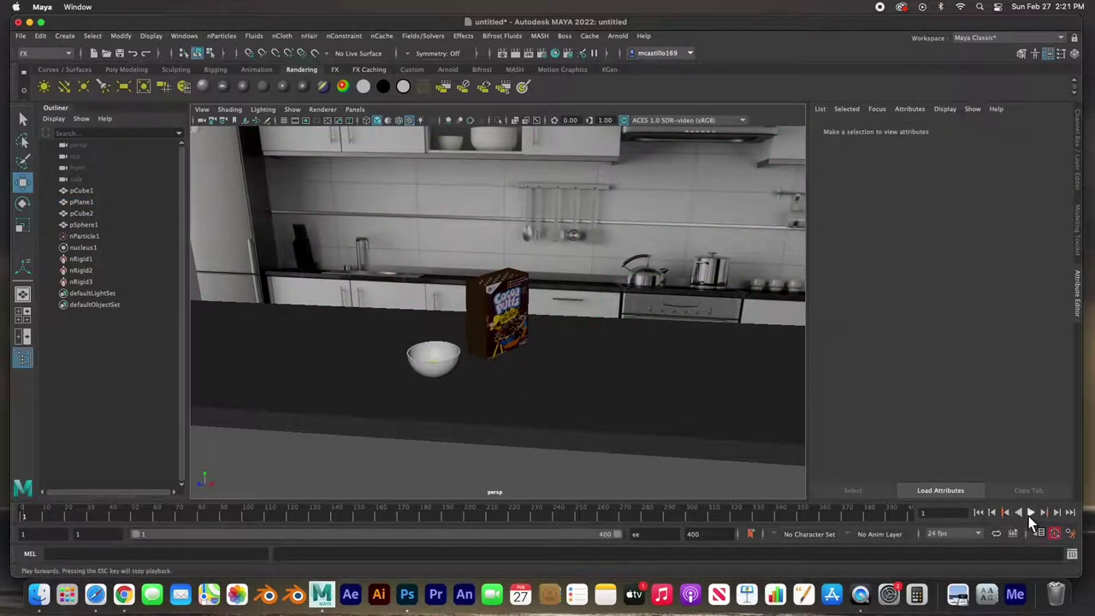
click(1031, 512)
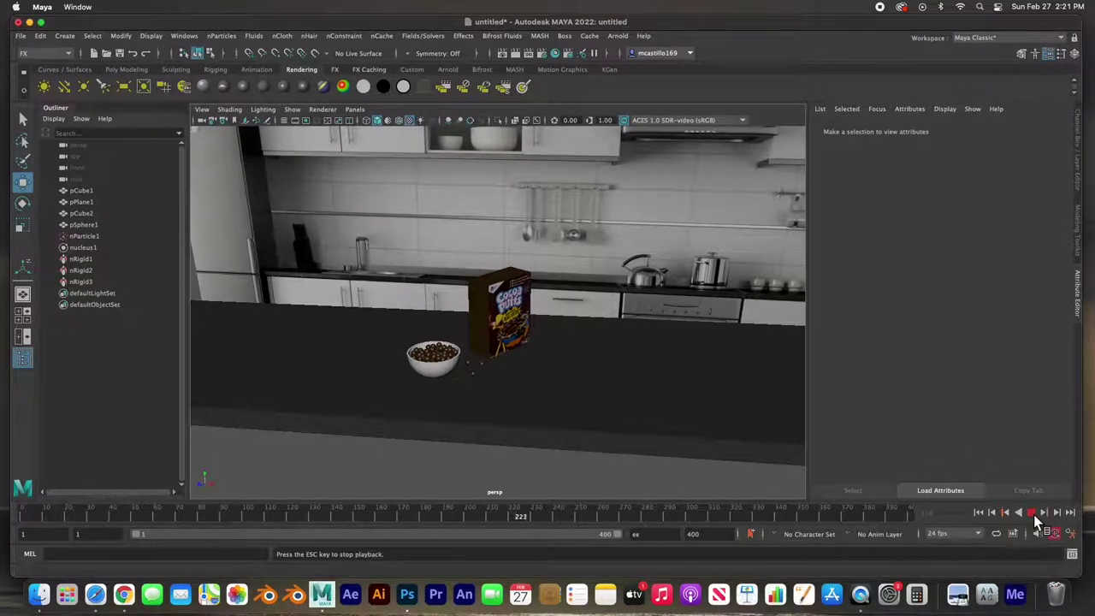
click(1031, 512)
key(alt+v)
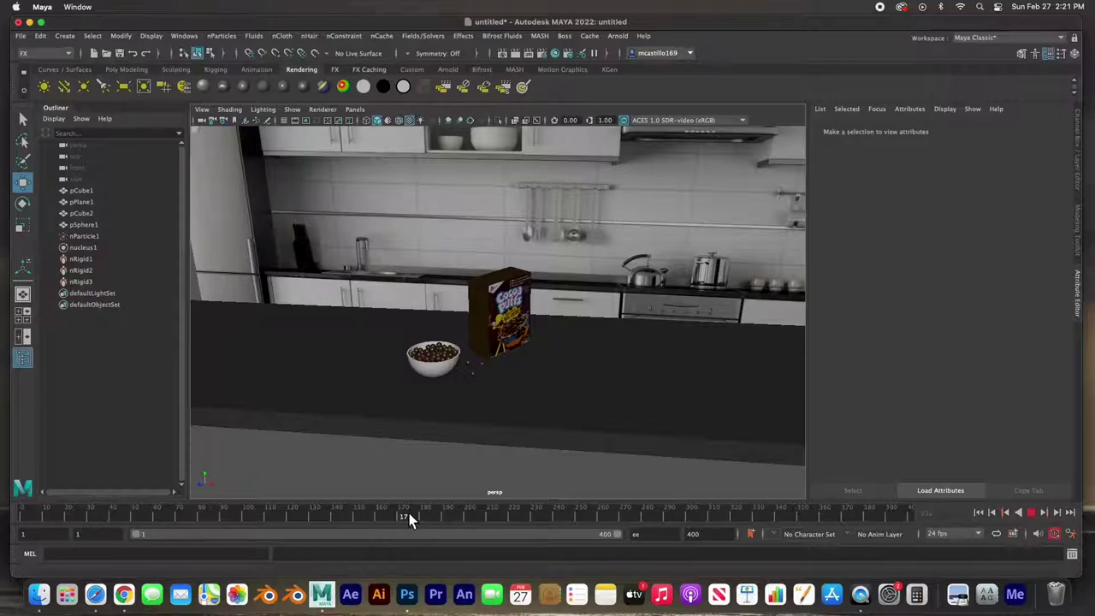
Step: Scrub the timeline to frame 200 and set the playback range to end at frame 200
drag(438, 517, 470, 524)
click(643, 533)
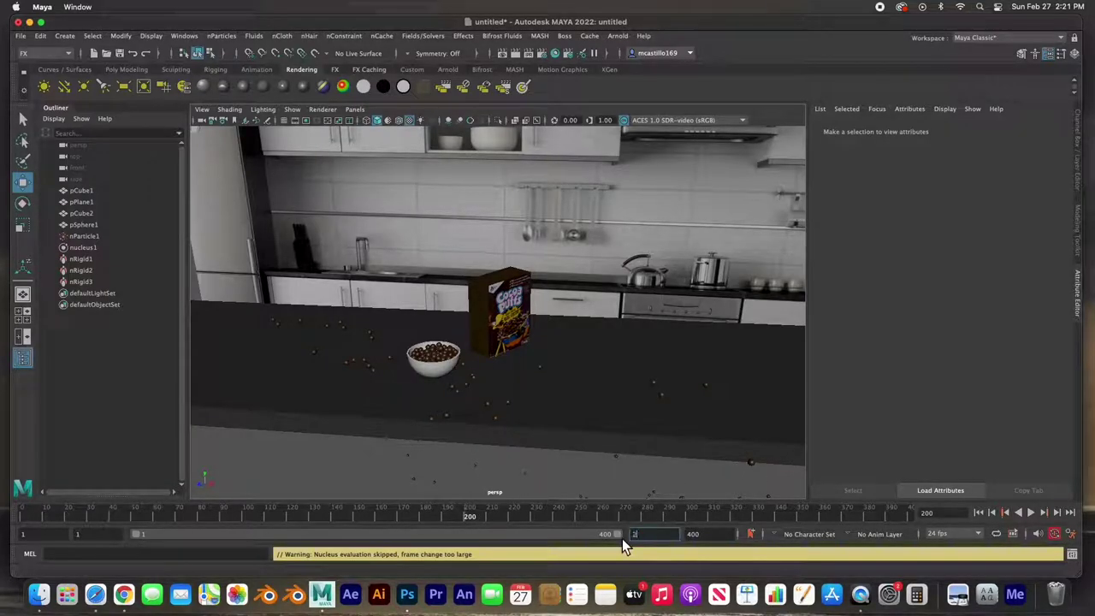
text(200)
key(Return)
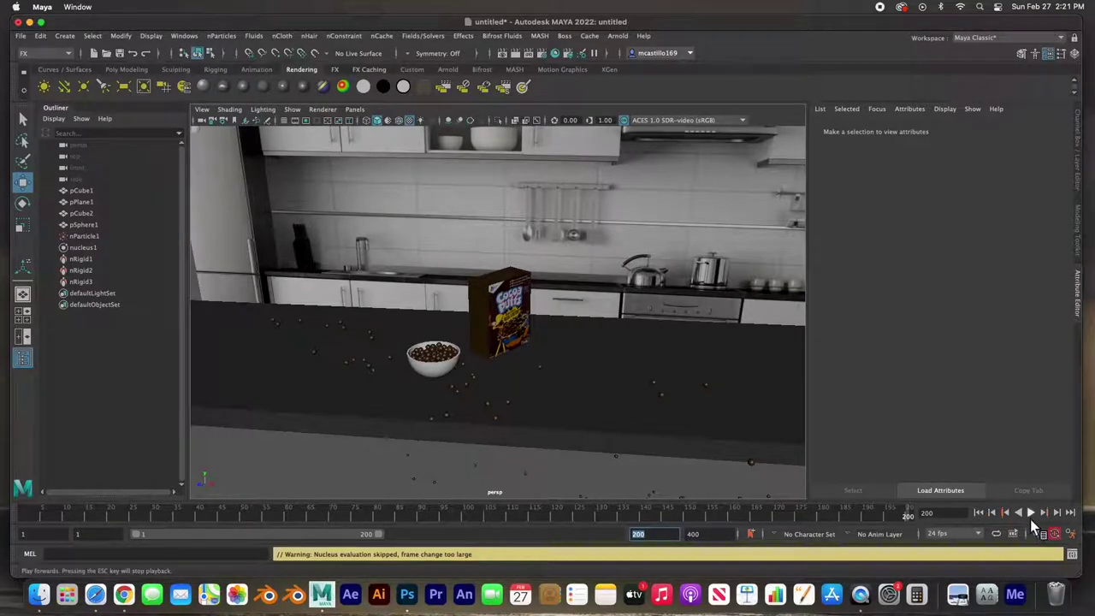
Step: Replay the shortened animation from frame 1 and stop it near the end of the range
click(979, 512)
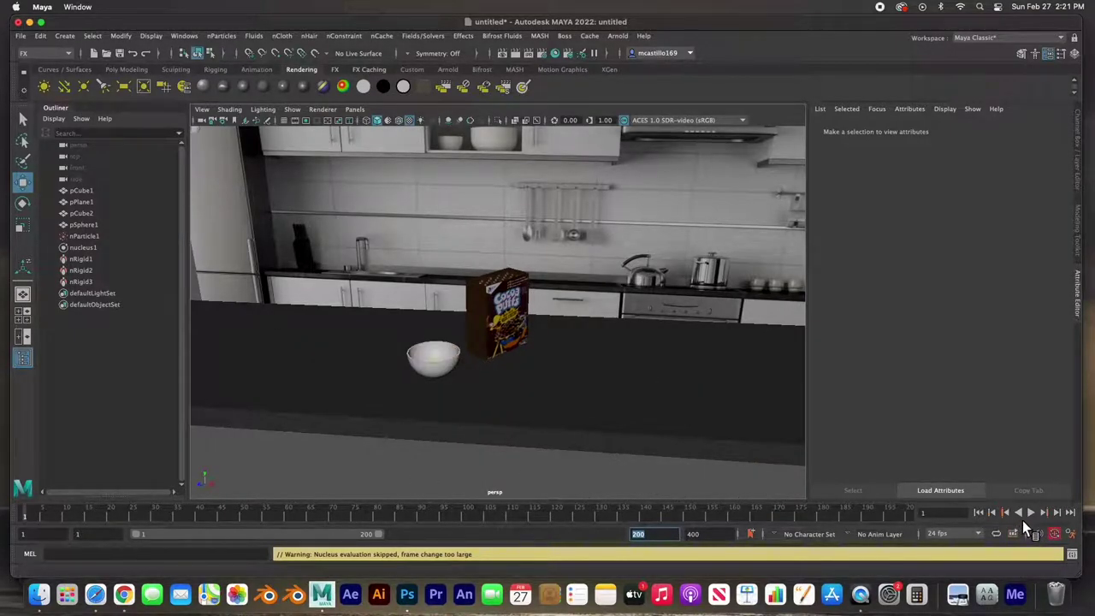
click(1035, 514)
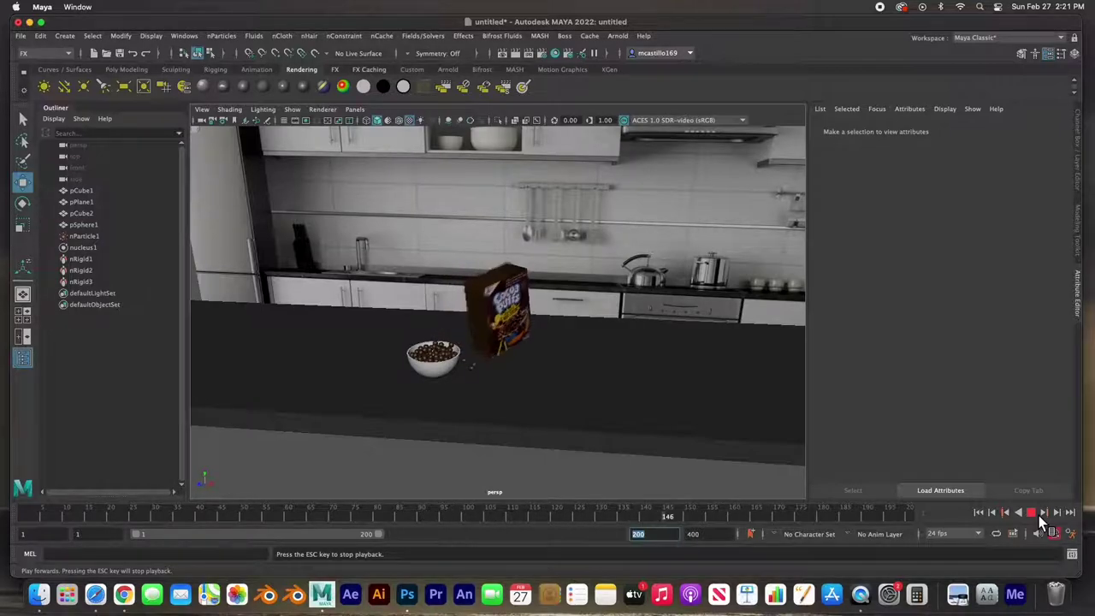
click(1031, 512)
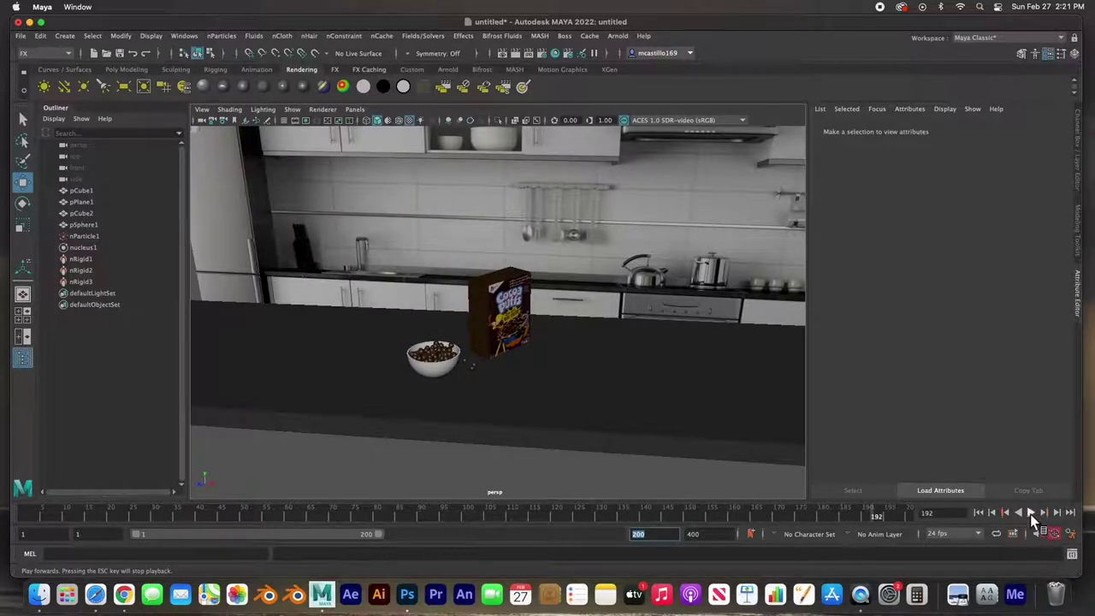
Step: Move the kitchen wall plane to about -11.4, -1.2, -13.7 in XYZ, frame the bowl and box closer, and deselect the plane
scroll(578, 382, up, 3)
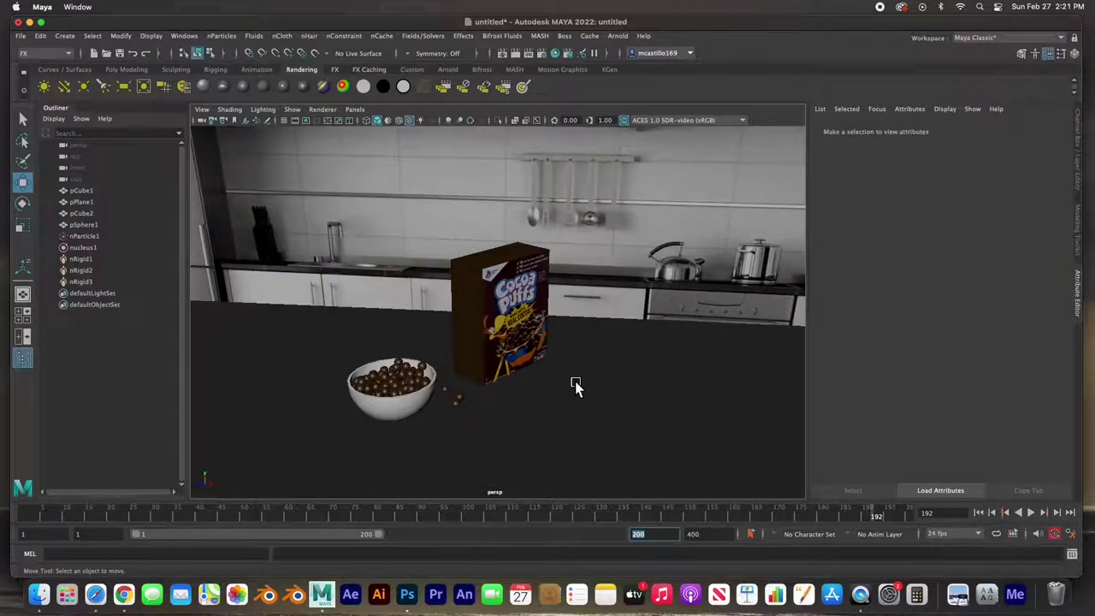
click(621, 245)
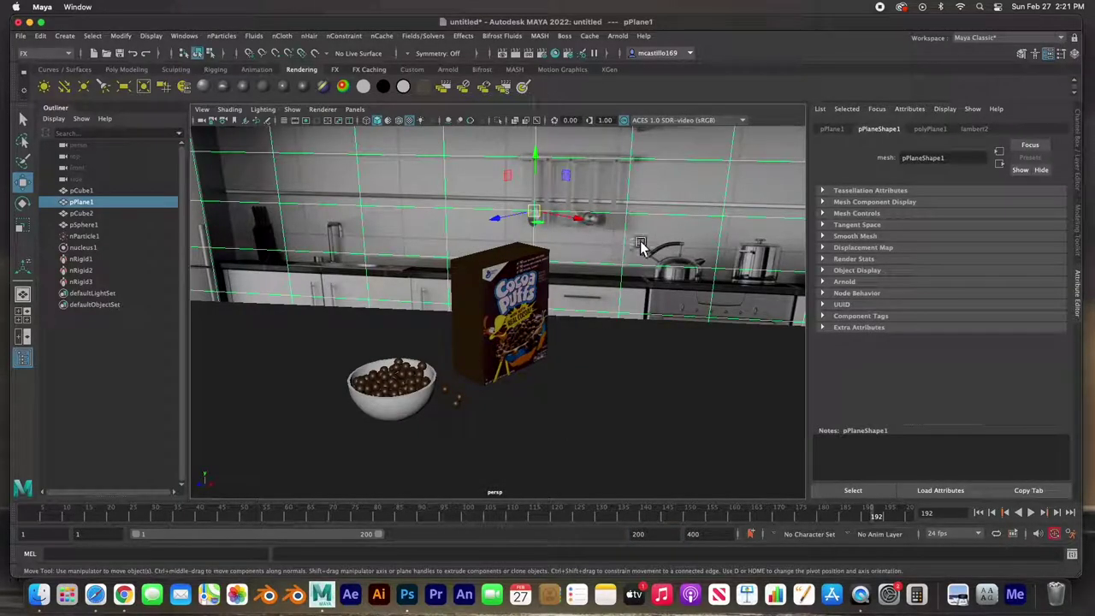
mouse_move(520, 214)
mouse_down()
mouse_move(501, 195)
mouse_move(483, 234)
mouse_move(527, 198)
mouse_move(519, 206)
mouse_up()
scroll(519, 204, down, 3)
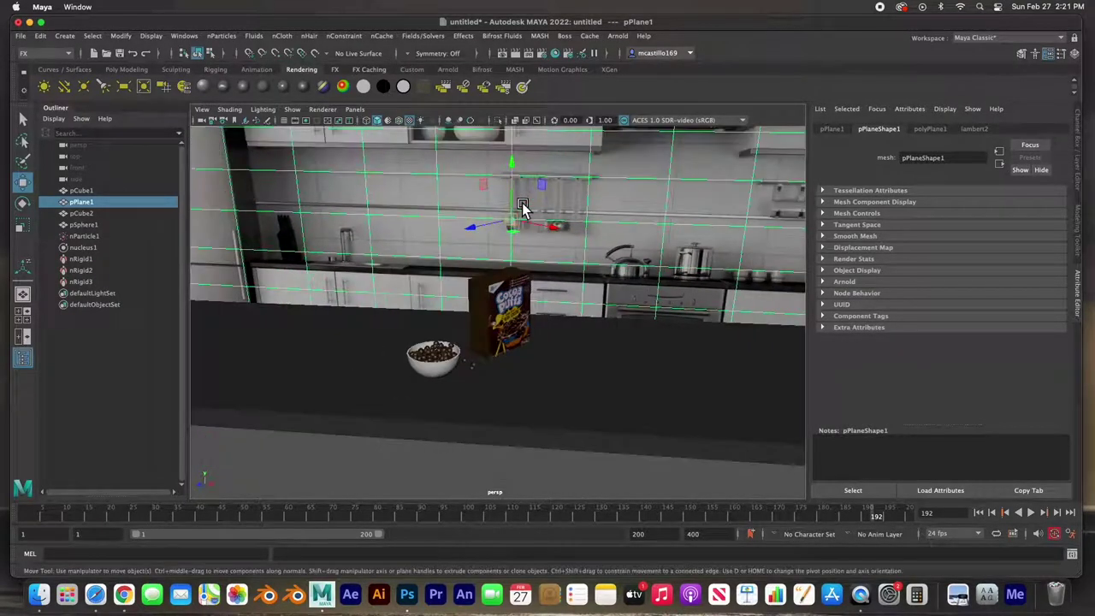
scroll(517, 227, down, 3)
mouse_move(515, 244)
mouse_down()
mouse_move(519, 274)
mouse_move(517, 226)
mouse_move(513, 240)
mouse_up()
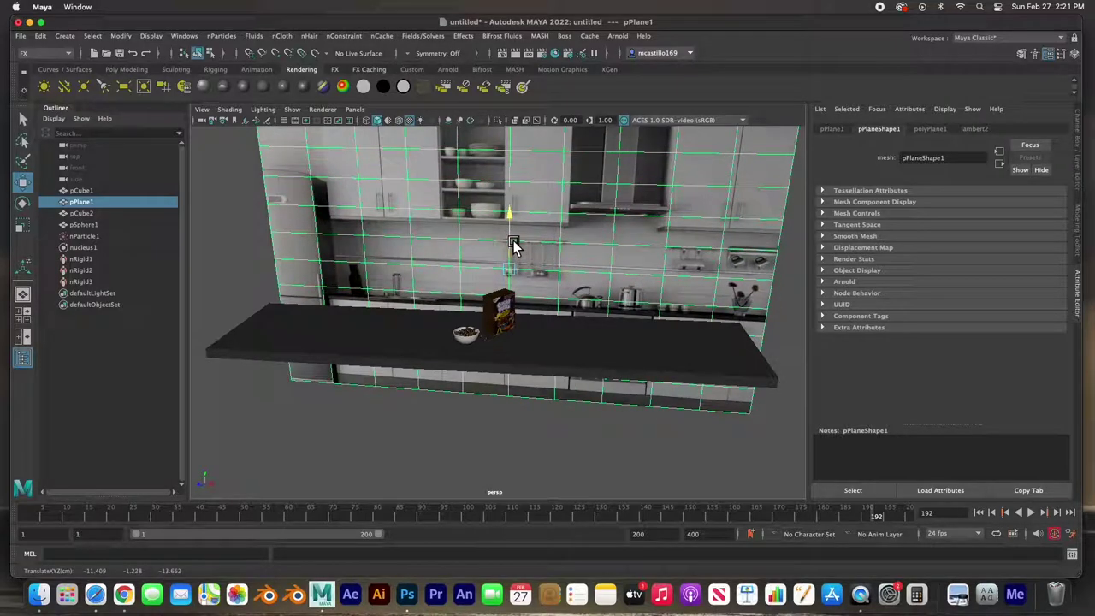
scroll(534, 310, up, 5)
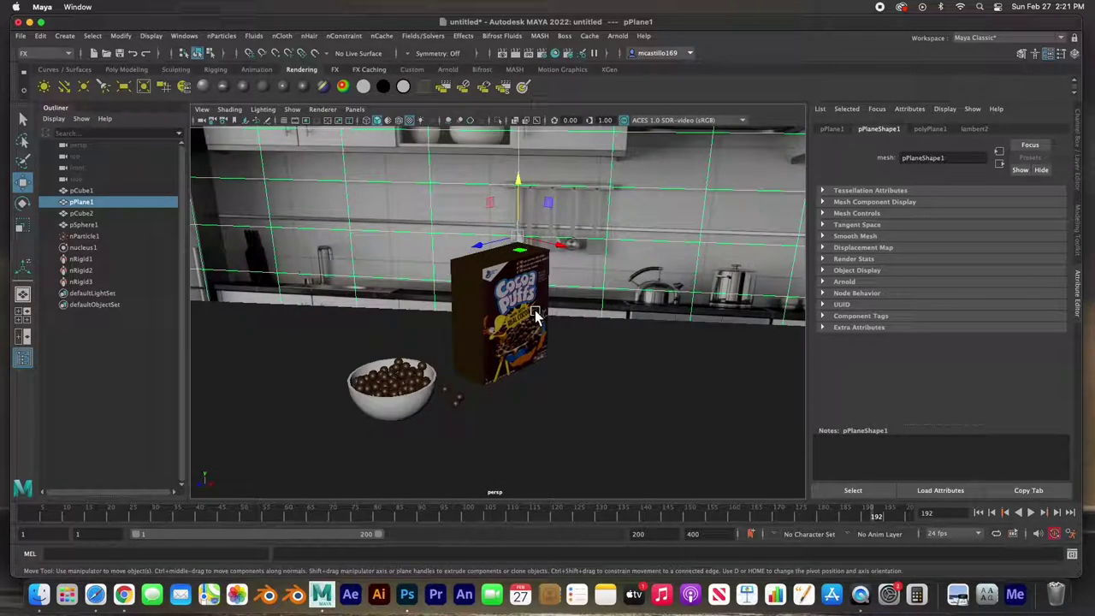
scroll(535, 311, down, 3)
scroll(535, 311, up, 2)
scroll(534, 313, down, 1)
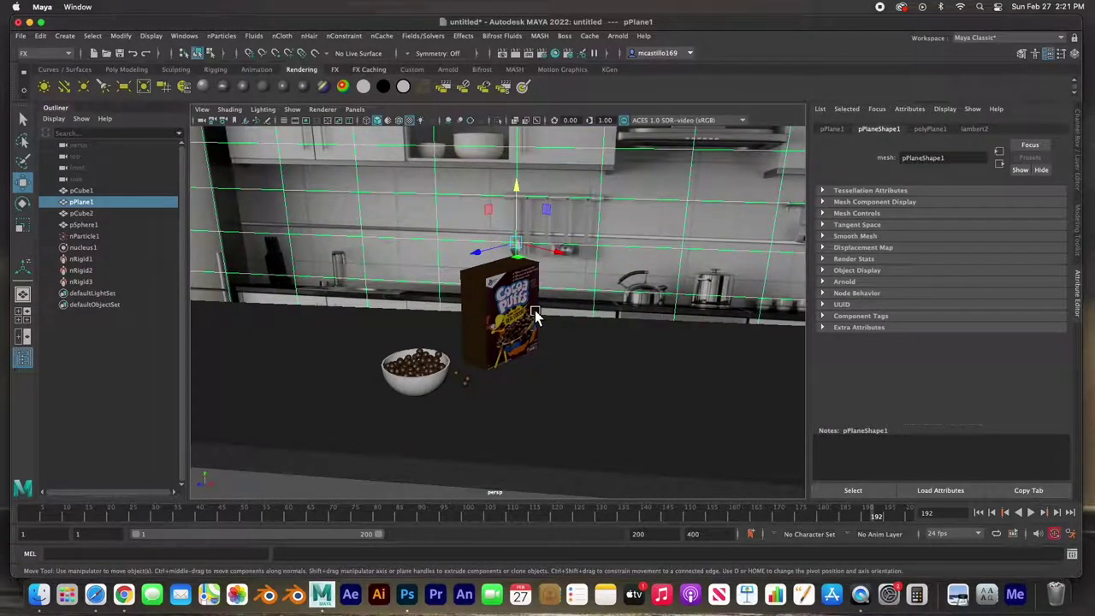
scroll(535, 313, up, 2)
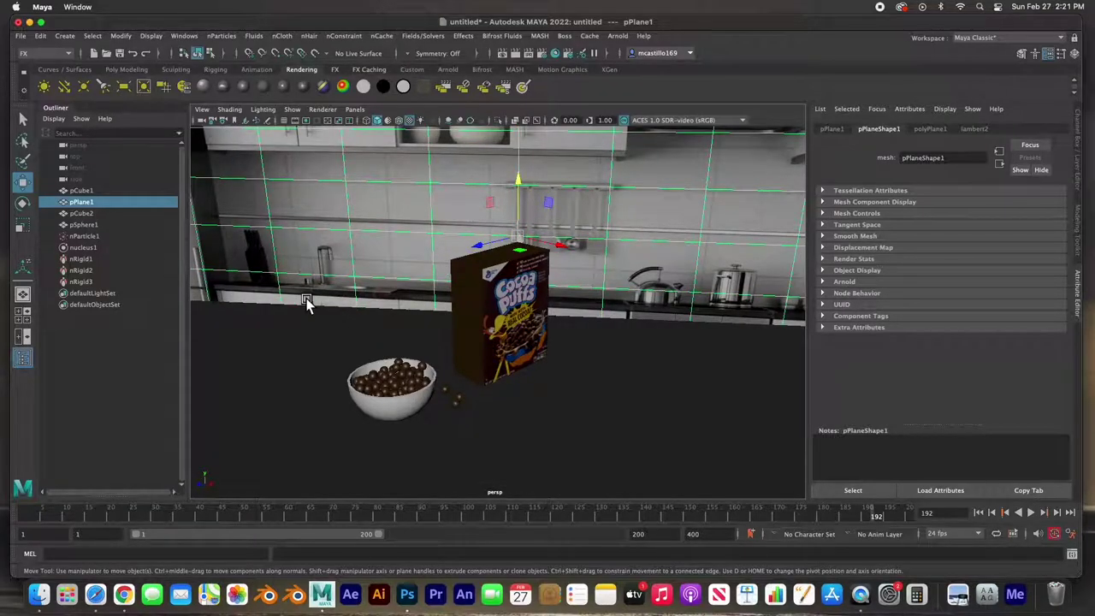
click(218, 342)
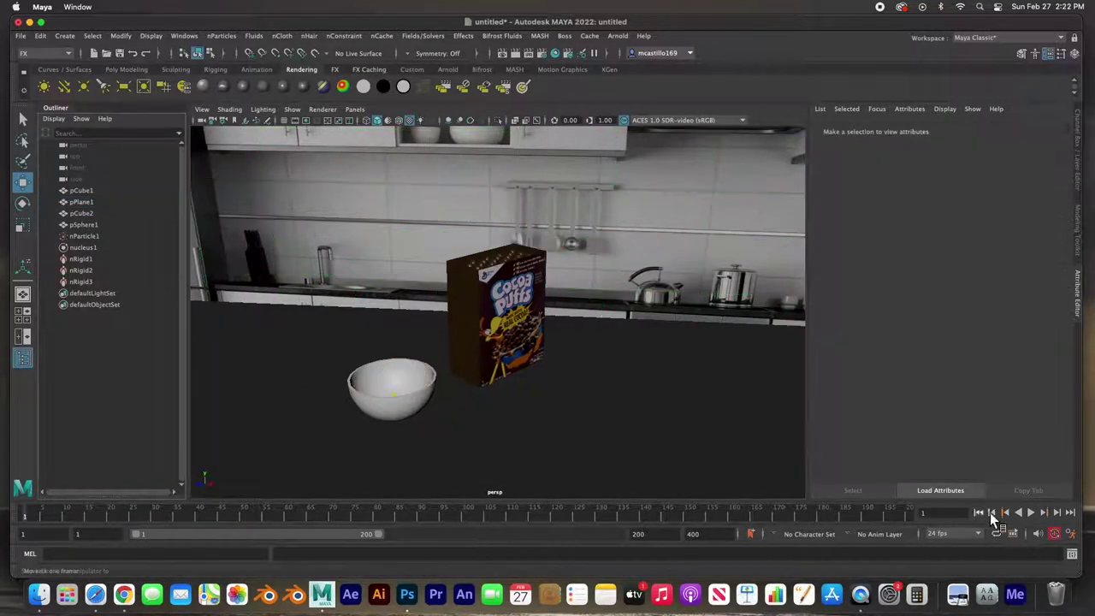
Step: Play the pour animation in the closer framing to check it against the repositioned kitchen wall
click(1033, 514)
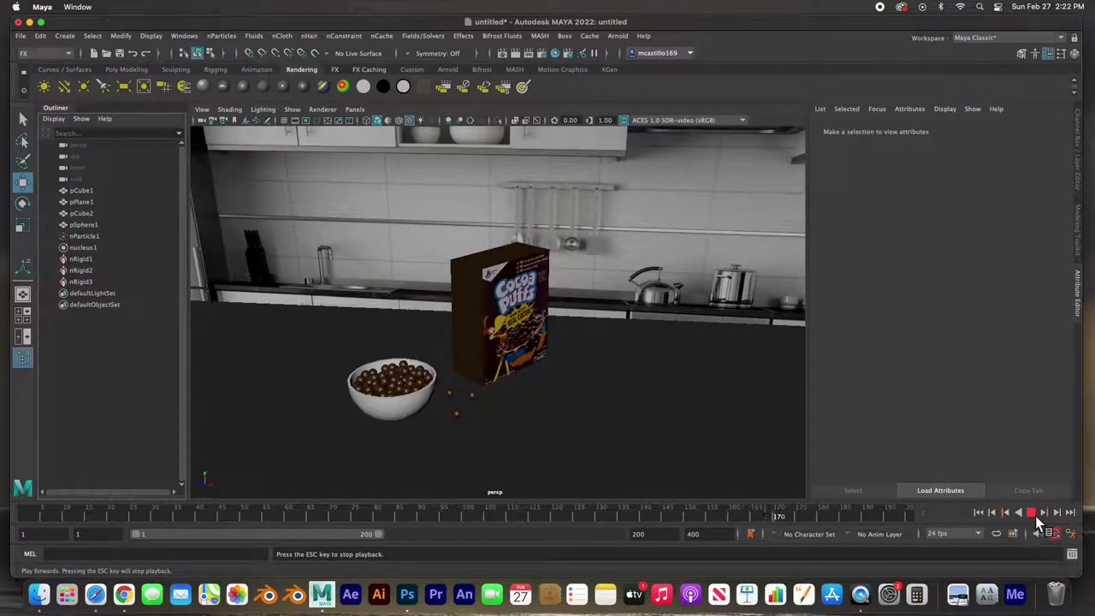
click(1030, 513)
click(1030, 512)
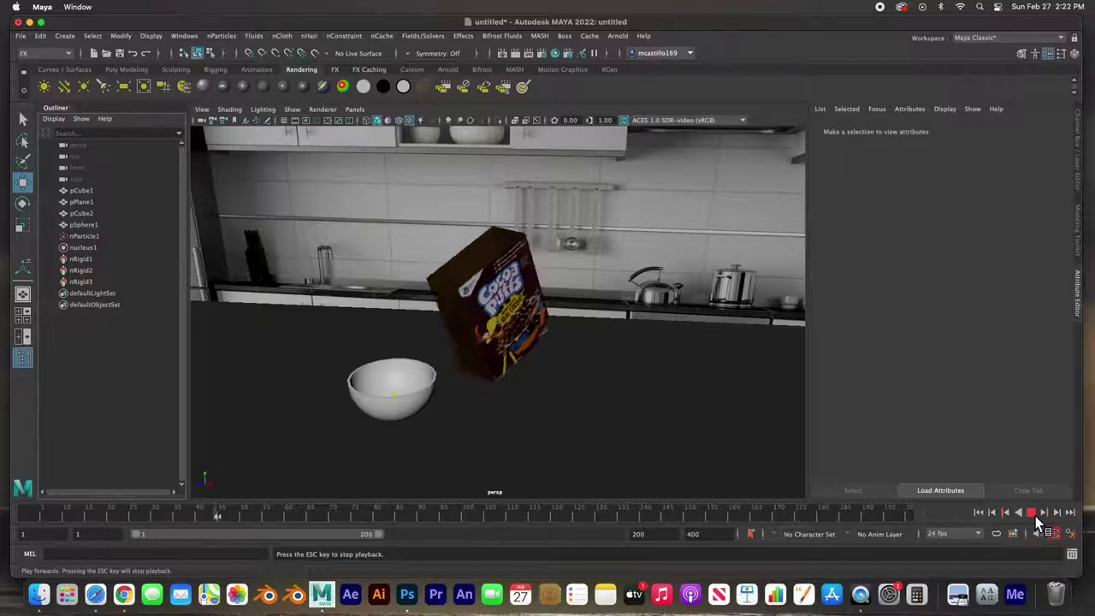